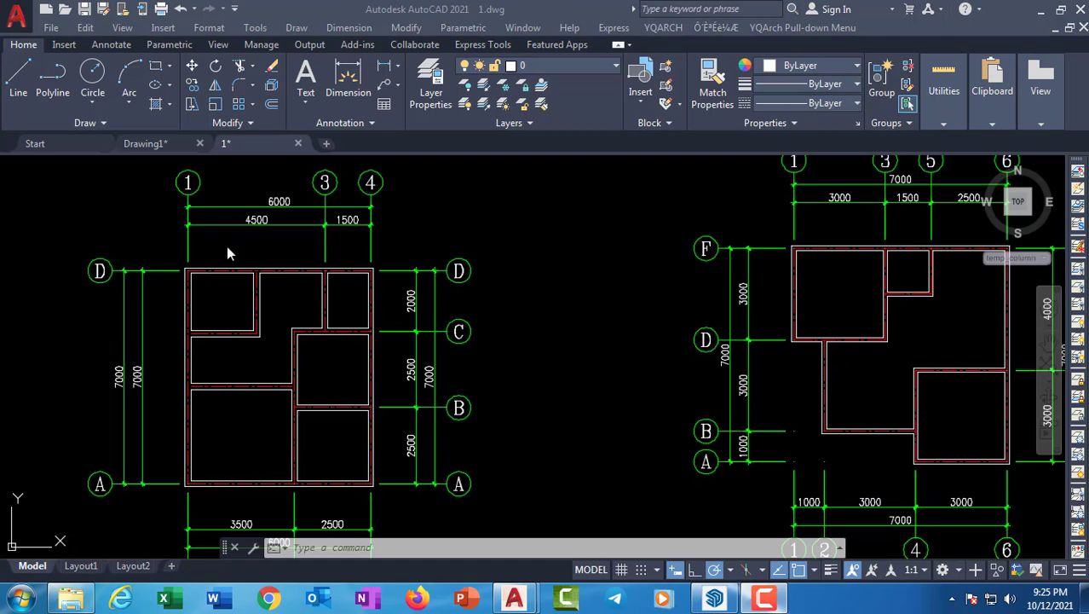
Examine the three floor plans with their axis grids, walls and dimensions
scroll(250, 287, "down", 2)
scroll(249, 288, "up", 3)
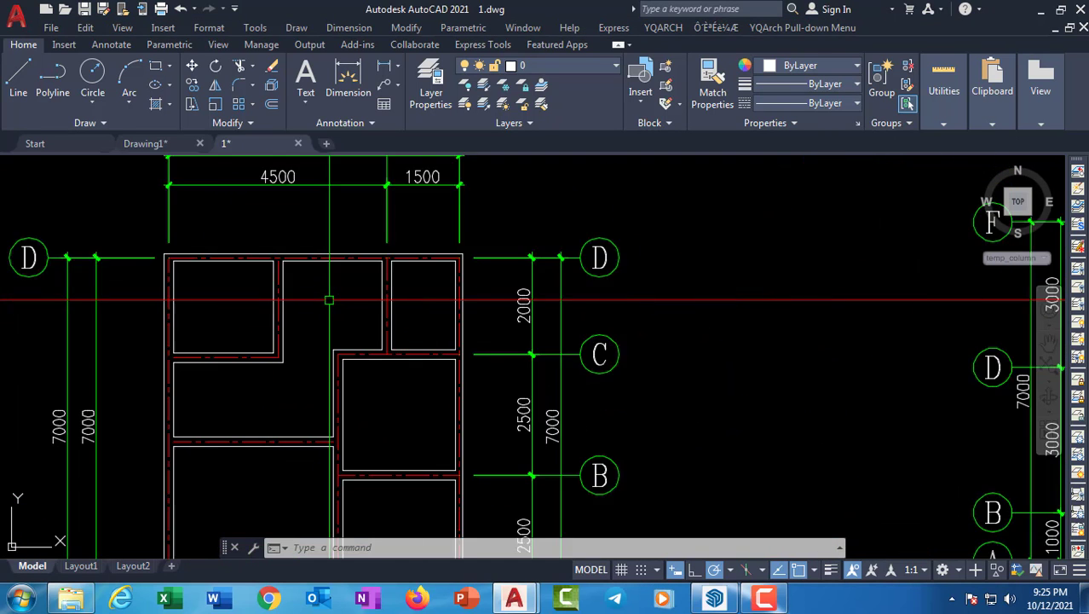
middle_click_drag(250, 247, 234, 427)
scroll(225, 389, "down", 1)
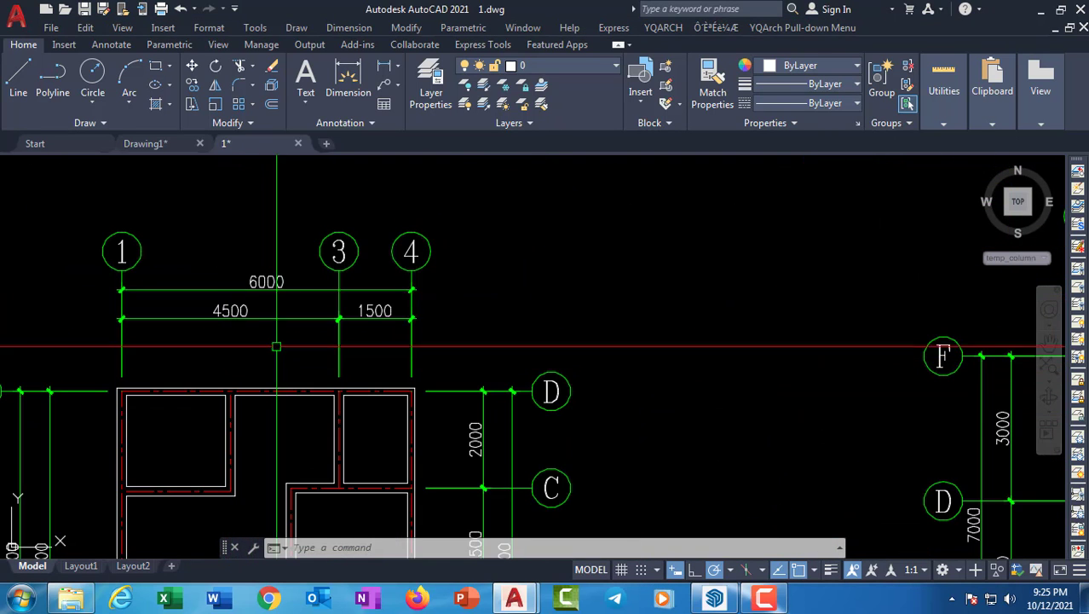
scroll(337, 363, "down", 2)
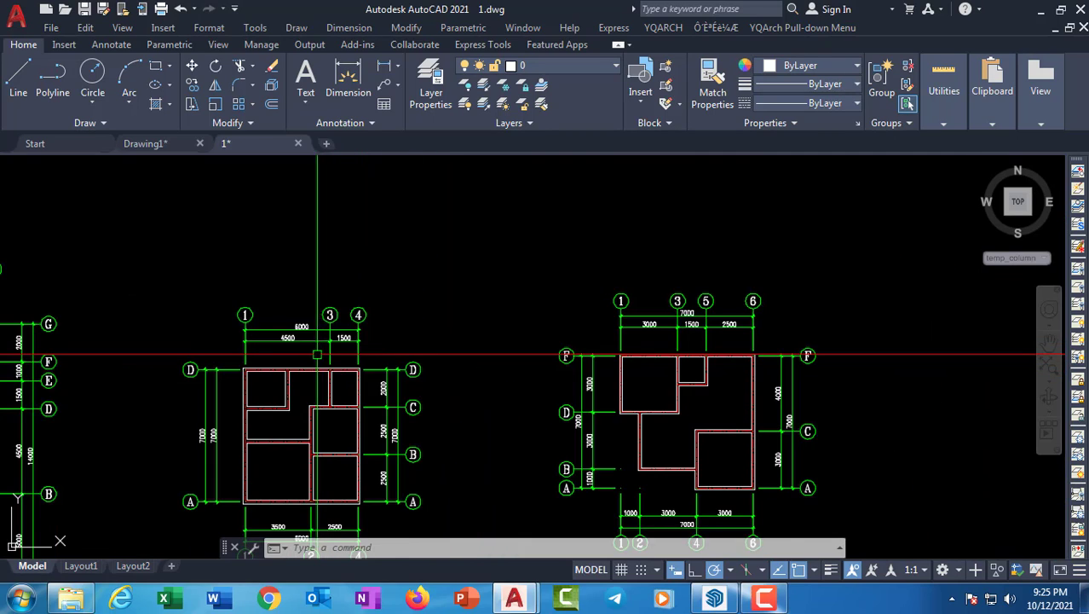
middle_click_drag(301, 374, 481, 311)
mouse_move(201, 399)
middle_mouse_down()
mouse_move(239, 385)
mouse_move(317, 394)
middle_mouse_up()
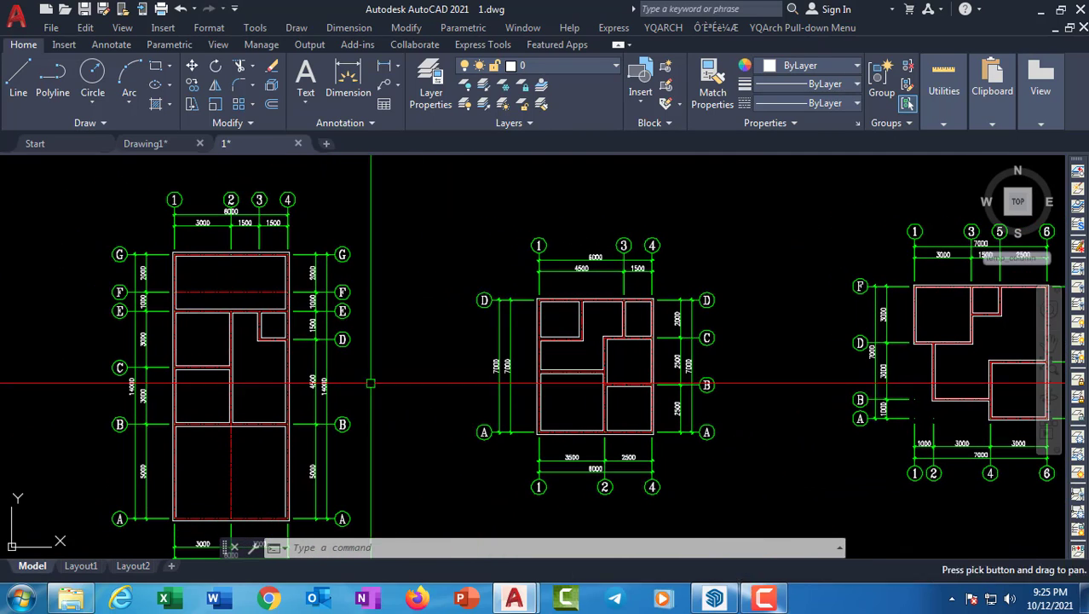
left_click(663, 27)
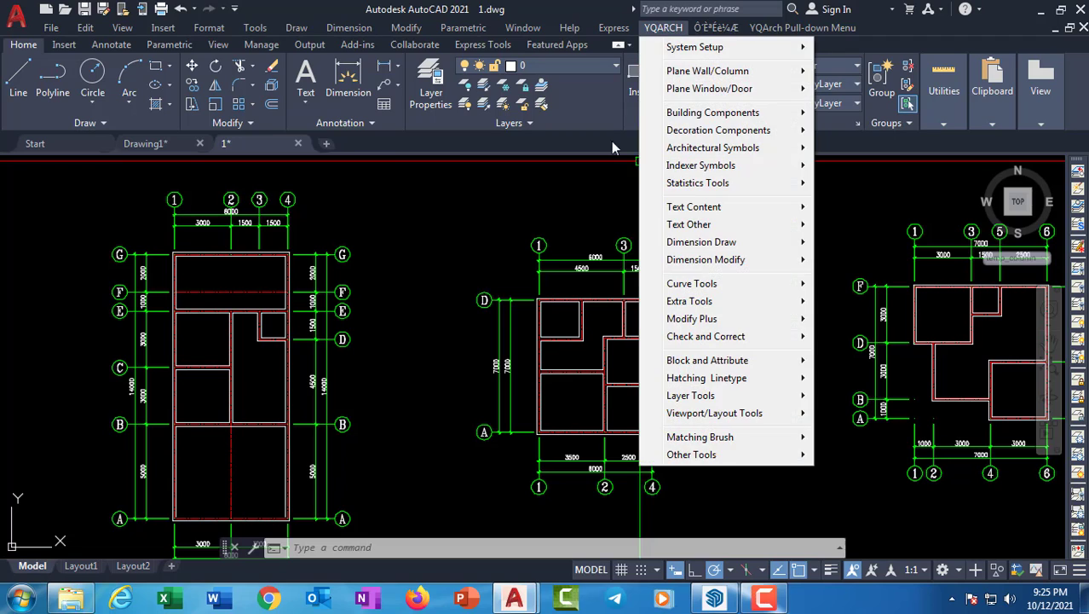
left_click(521, 237)
middle_click_drag(486, 244, 345, 205)
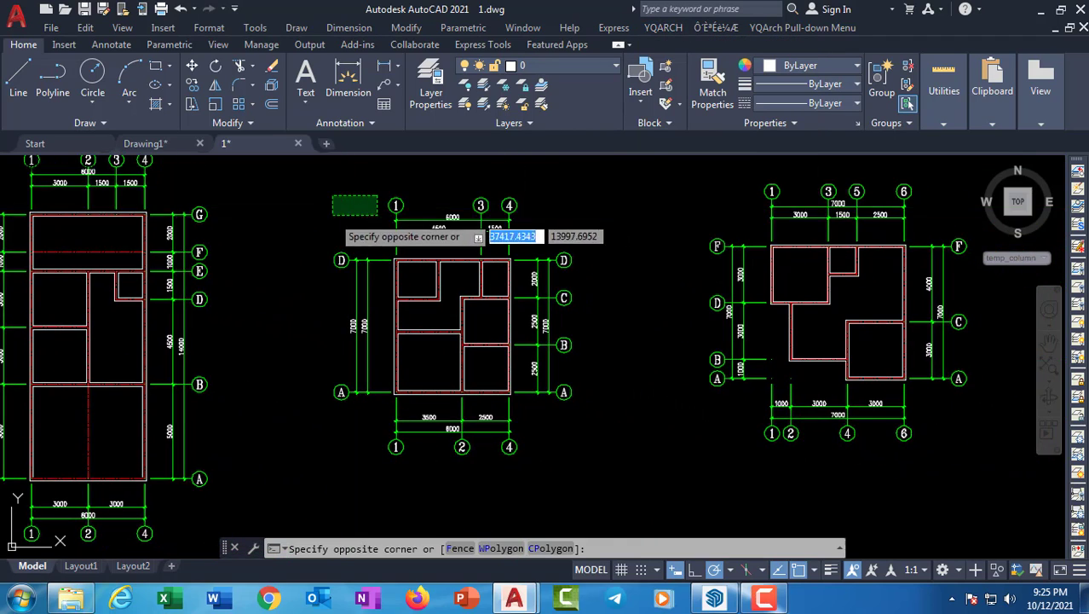
left_click(329, 216)
scroll(274, 237, "down", 2)
mouse_move(254, 254)
middle_mouse_down()
mouse_move(316, 283)
mouse_move(320, 306)
middle_mouse_up()
mouse_move(267, 449)
middle_mouse_down()
mouse_move(329, 480)
mouse_move(216, 447)
middle_mouse_up()
scroll(311, 446, "up", 2)
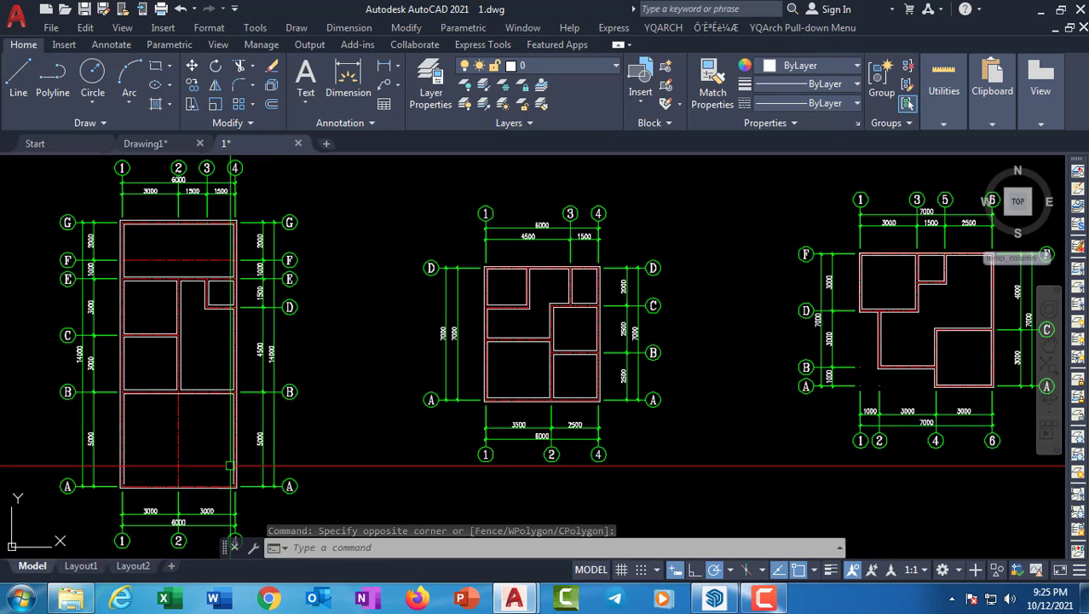
middle_click_drag(316, 421, 187, 419)
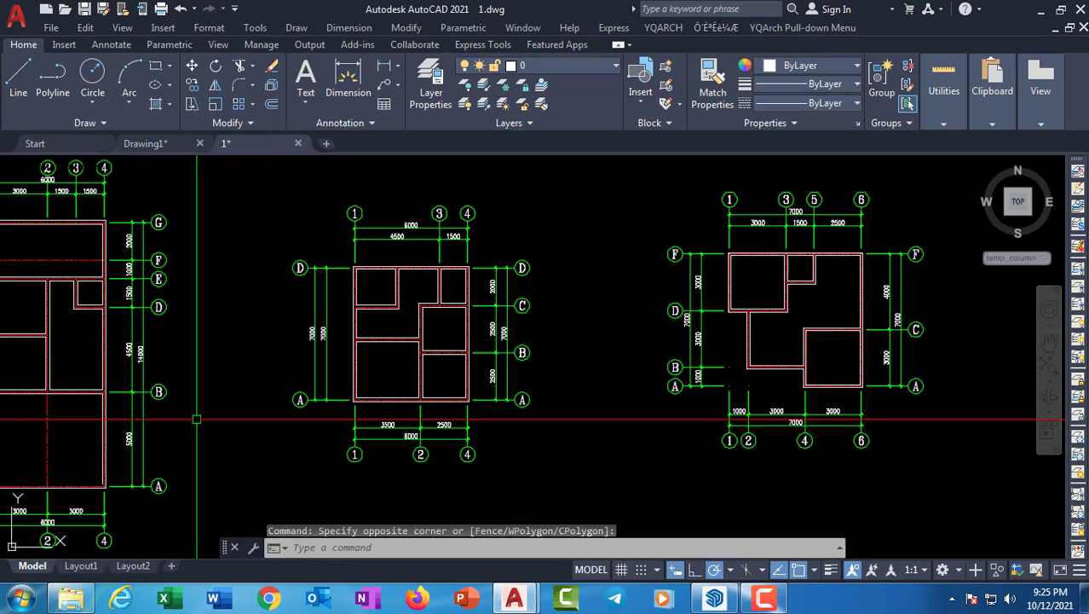
mouse_move(252, 406)
middle_mouse_down()
mouse_move(306, 406)
mouse_move(288, 429)
mouse_move(370, 421)
middle_mouse_up()
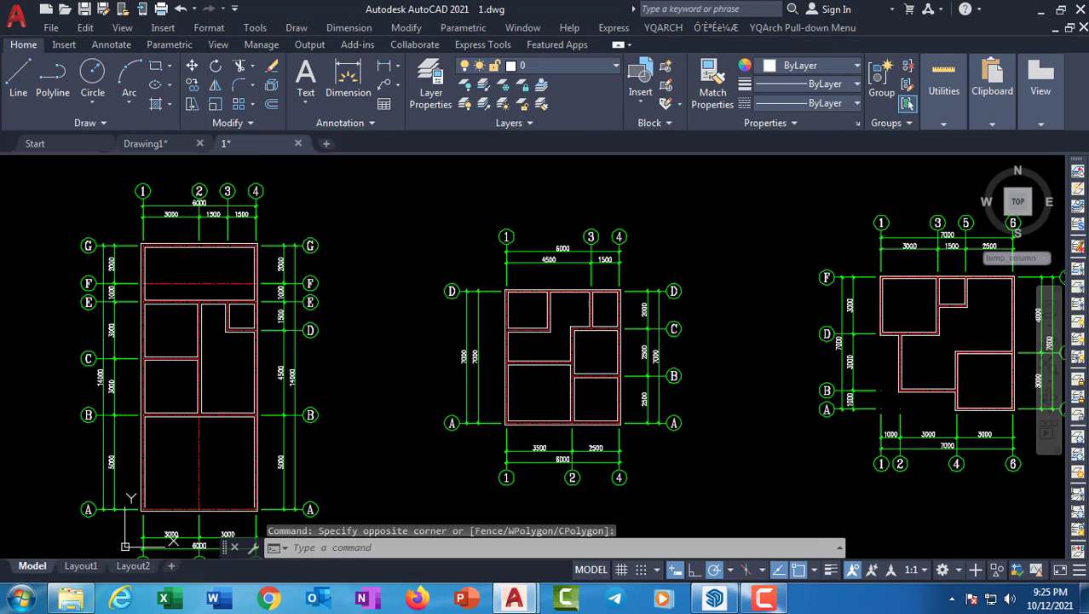
mouse_move(256, 332)
middle_mouse_down()
mouse_move(401, 358)
mouse_move(226, 343)
mouse_move(315, 368)
middle_mouse_up()
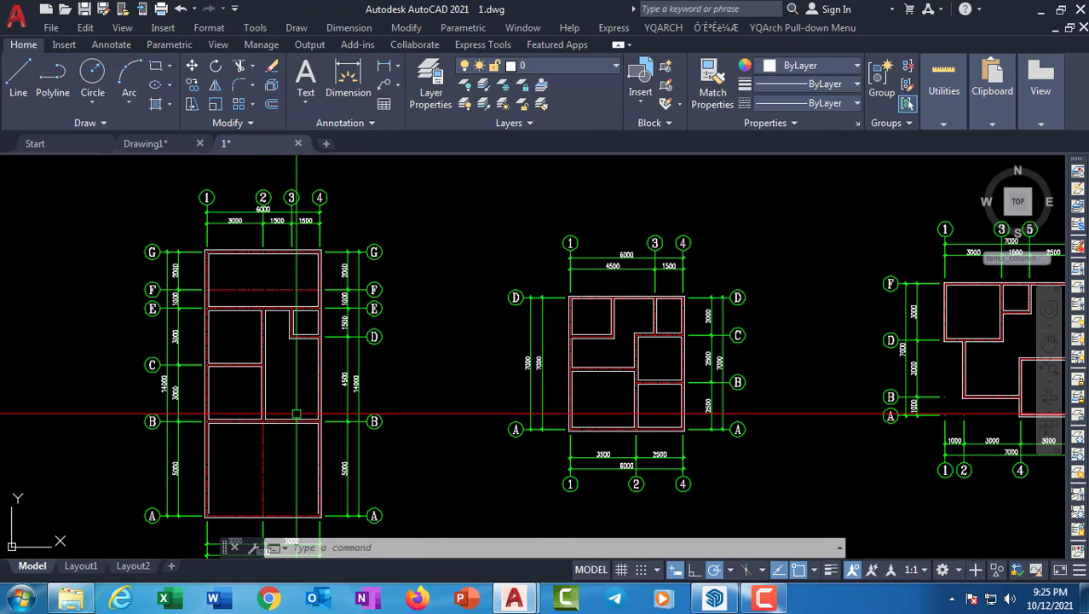
middle_click_drag(282, 401, 274, 401)
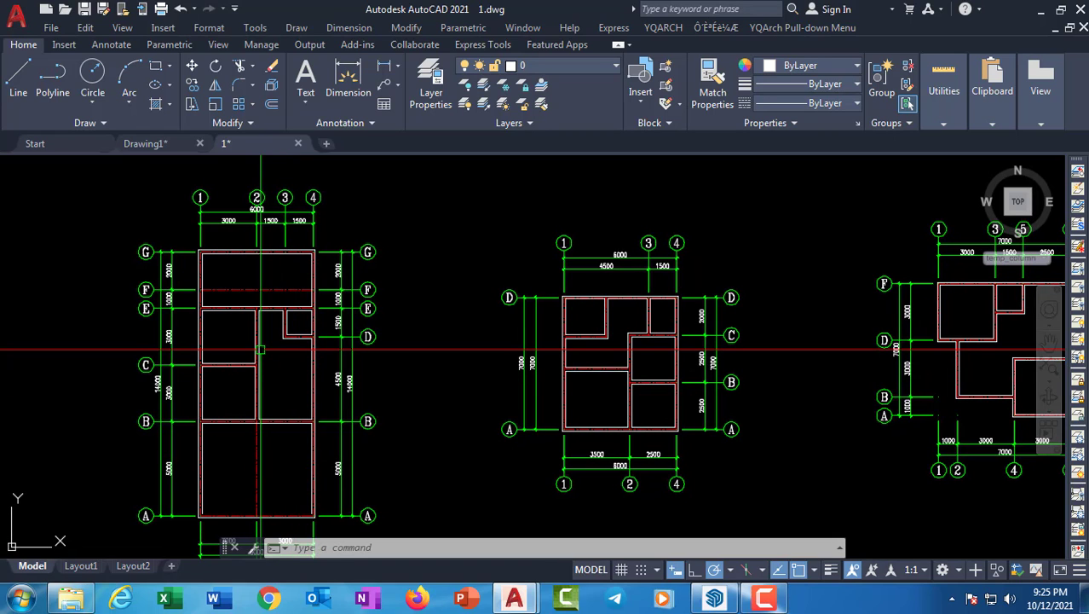
Look over the command categories offered by the YQARCH plug-in
left_click(665, 27)
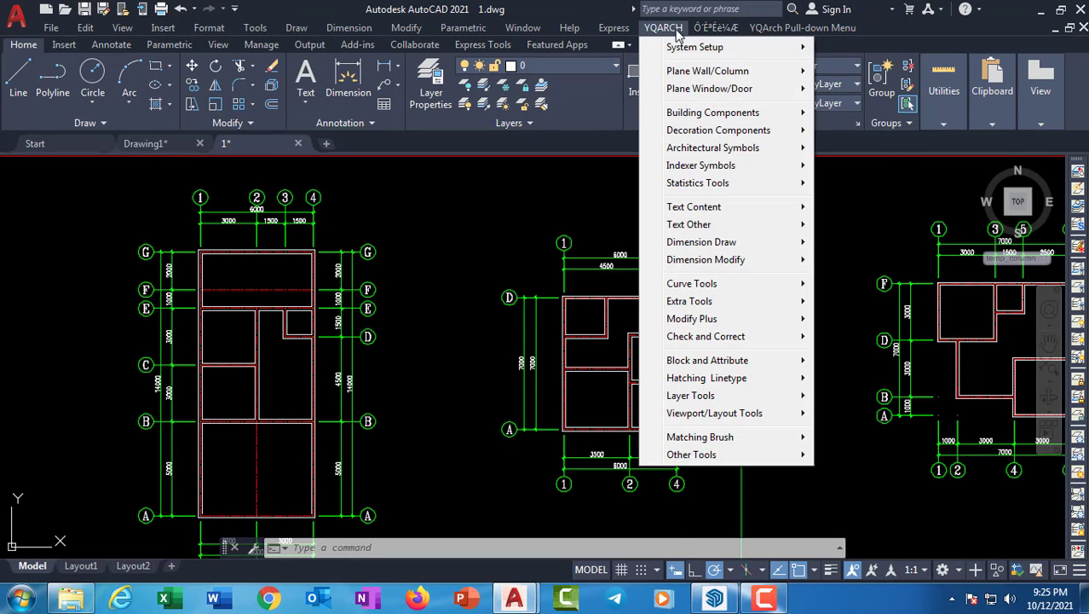
left_click(802, 28)
left_click(663, 28)
left_click(515, 233)
left_click(487, 249)
mouse_move(461, 287)
middle_mouse_down()
mouse_move(399, 273)
mouse_move(411, 283)
mouse_move(377, 303)
middle_mouse_up()
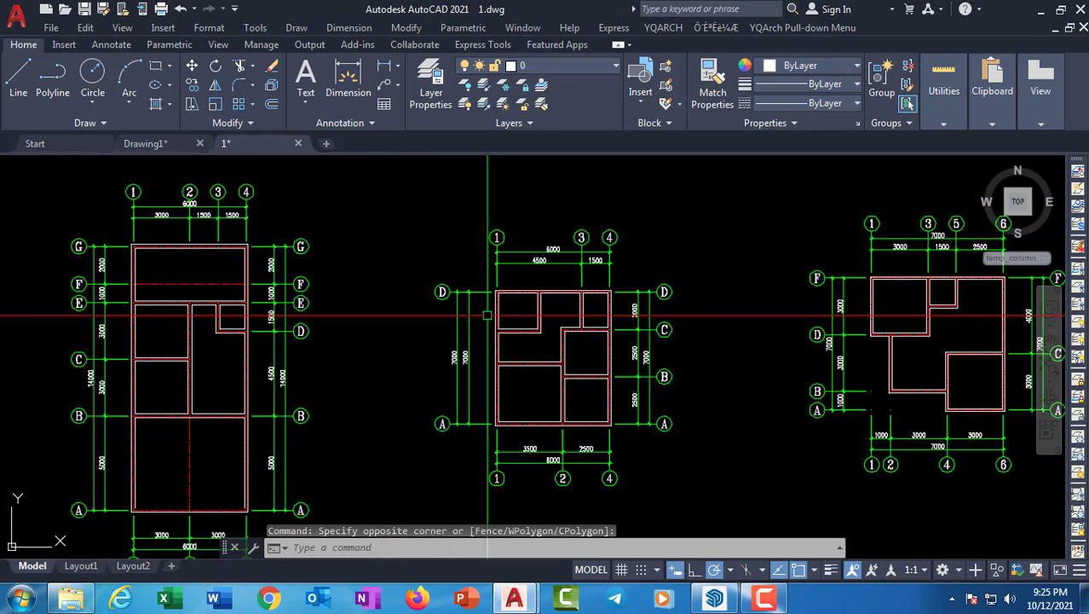
Examine the middle floor plan's room layout, wall lines, axis lines and overall dimensions up close
scroll(487, 315, "up", 4)
mouse_move(494, 309)
middle_mouse_down()
mouse_move(503, 356)
mouse_move(525, 386)
middle_mouse_up()
scroll(266, 334, "down", 4)
middle_click_drag(270, 336, 275, 321)
scroll(445, 355, "up", 2)
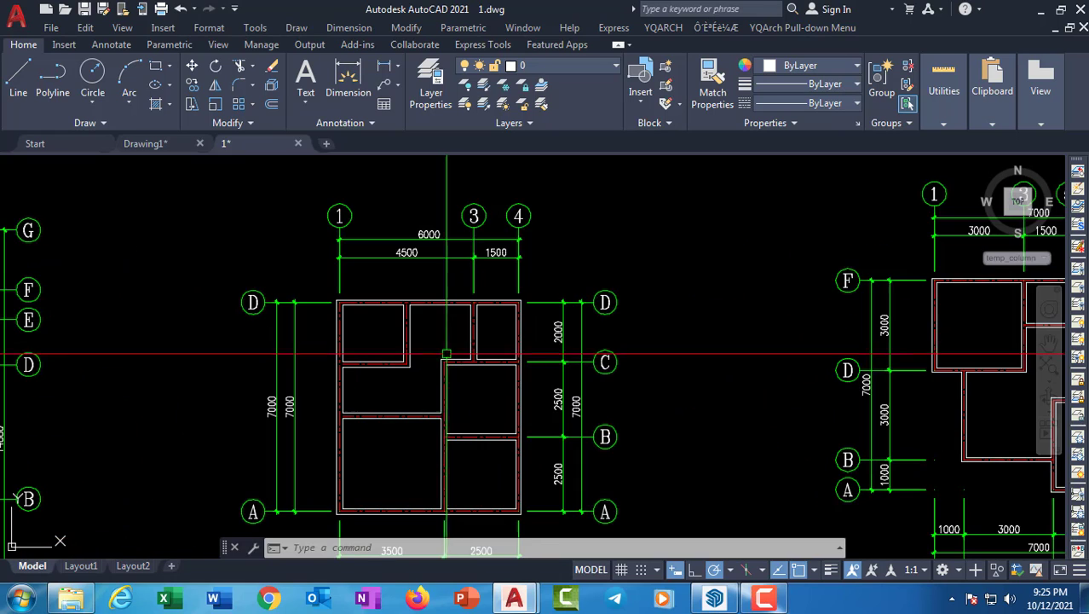
mouse_move(408, 350)
middle_mouse_down()
mouse_move(426, 375)
mouse_move(389, 311)
middle_mouse_up()
scroll(426, 375, "up", 2)
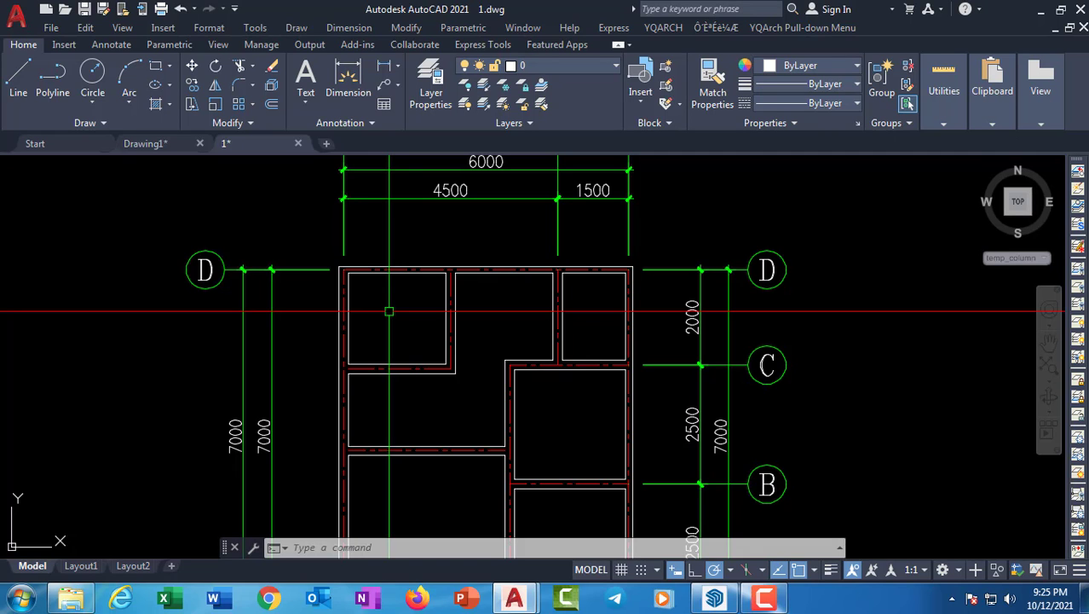
mouse_move(389, 311)
middle_mouse_down()
mouse_move(510, 357)
mouse_move(478, 396)
mouse_move(492, 378)
mouse_move(491, 396)
mouse_move(262, 368)
mouse_move(405, 370)
mouse_move(122, 377)
mouse_move(477, 329)
mouse_move(180, 299)
middle_mouse_up()
scroll(478, 397, "down", 2)
middle_click_drag(495, 358, 643, 322)
mouse_move(389, 352)
middle_mouse_down()
mouse_move(525, 320)
mouse_move(525, 351)
middle_mouse_up()
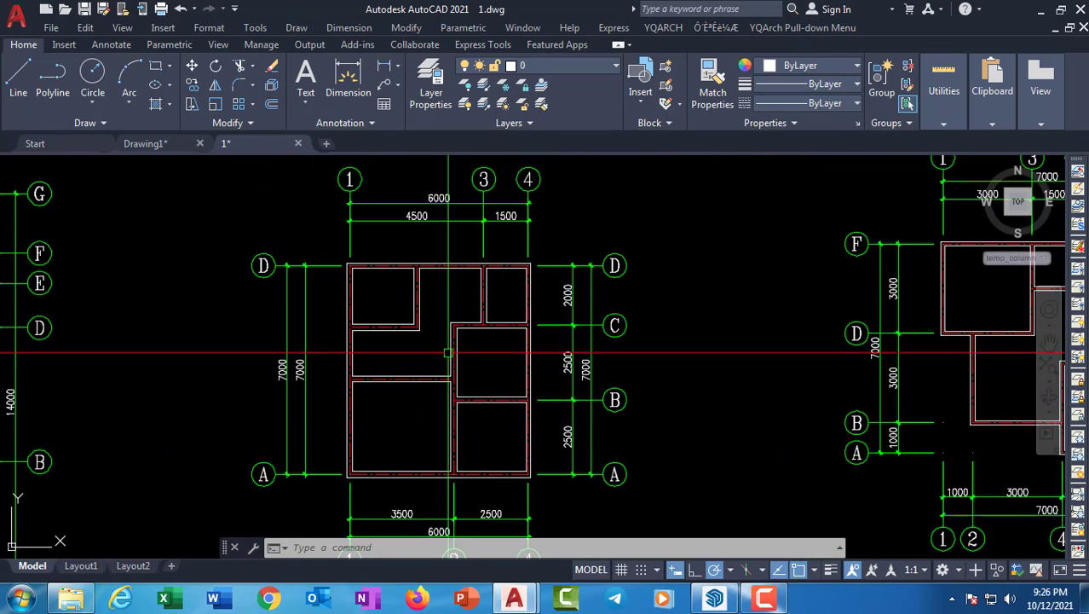
middle_click_drag(474, 296, 467, 310)
scroll(478, 307, "up", 2)
mouse_move(351, 336)
middle_mouse_down()
mouse_move(431, 382)
mouse_move(427, 395)
middle_mouse_up()
scroll(409, 384, "up", 4)
scroll(306, 456, "down", 4)
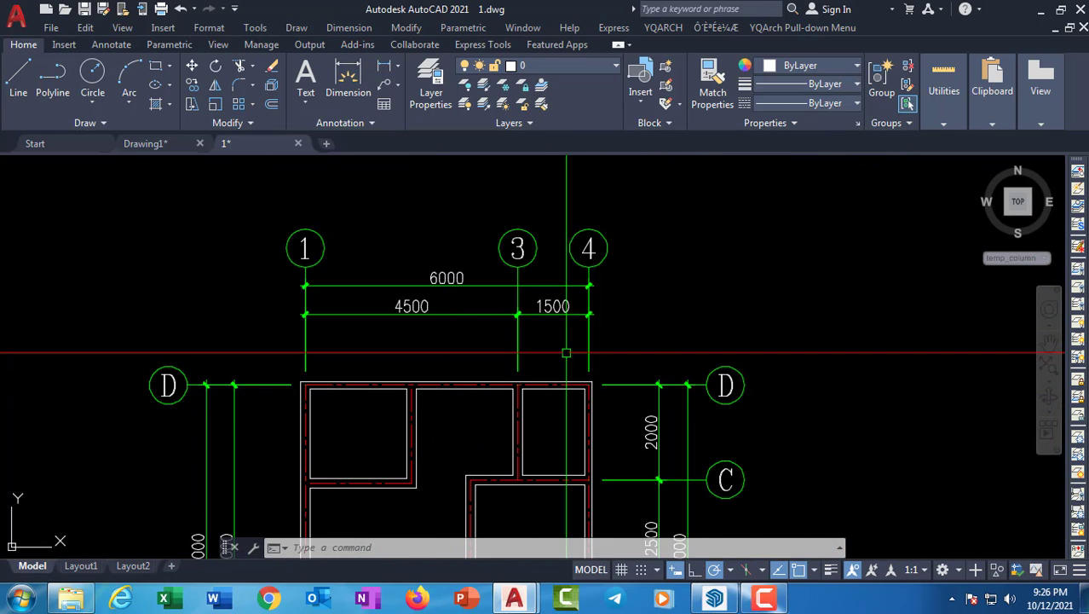
Check which layer the vertical wall line beside the middle plan's upper-left room belongs to
left_click(524, 330)
key("Escape")
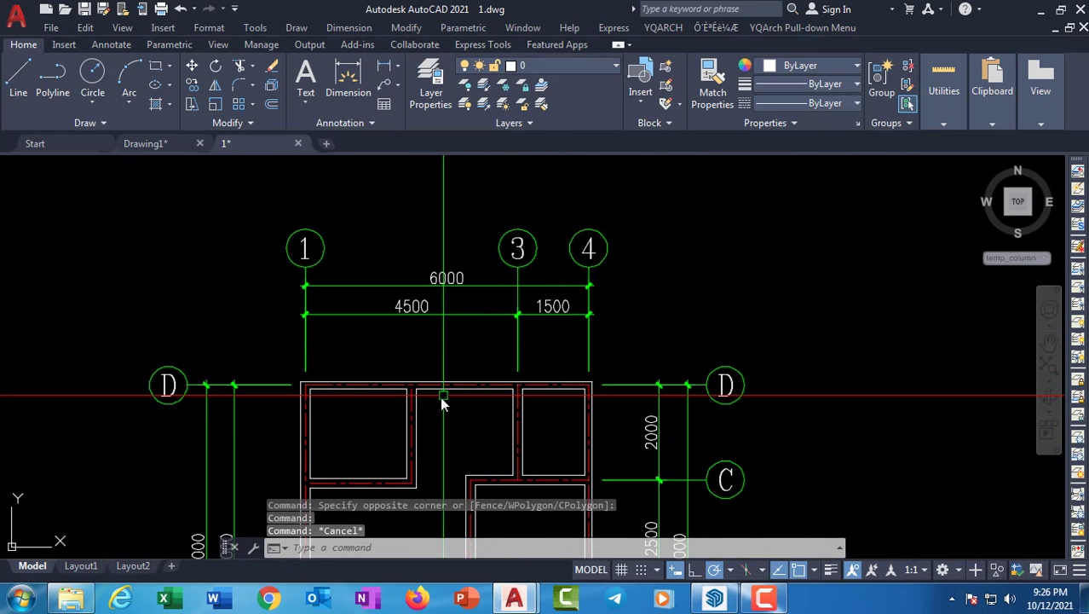
left_click(418, 397)
scroll(447, 409, "up", 4)
left_click(416, 391)
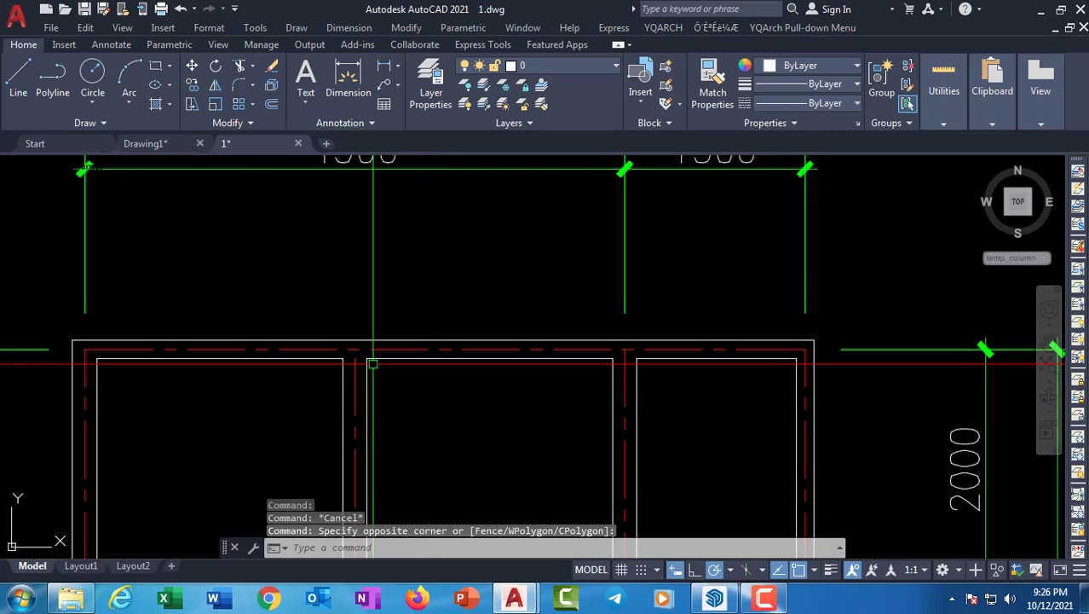
scroll(367, 362, "down", 4)
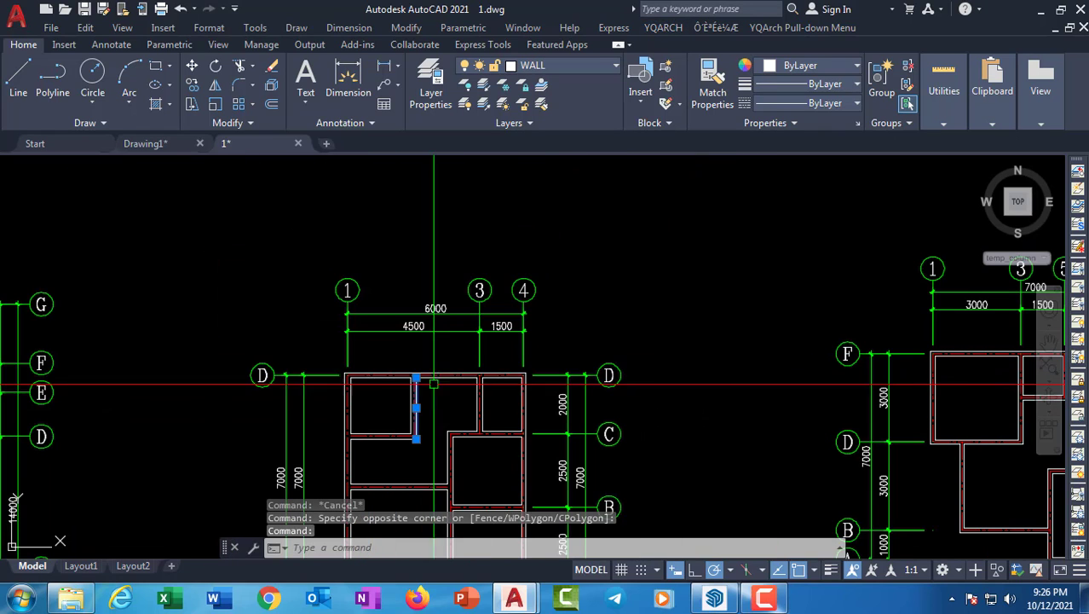
key("Escape")
Freeze the WALL layer so that only the axis lines and dimensions of the plans are displayed
left_click(595, 73)
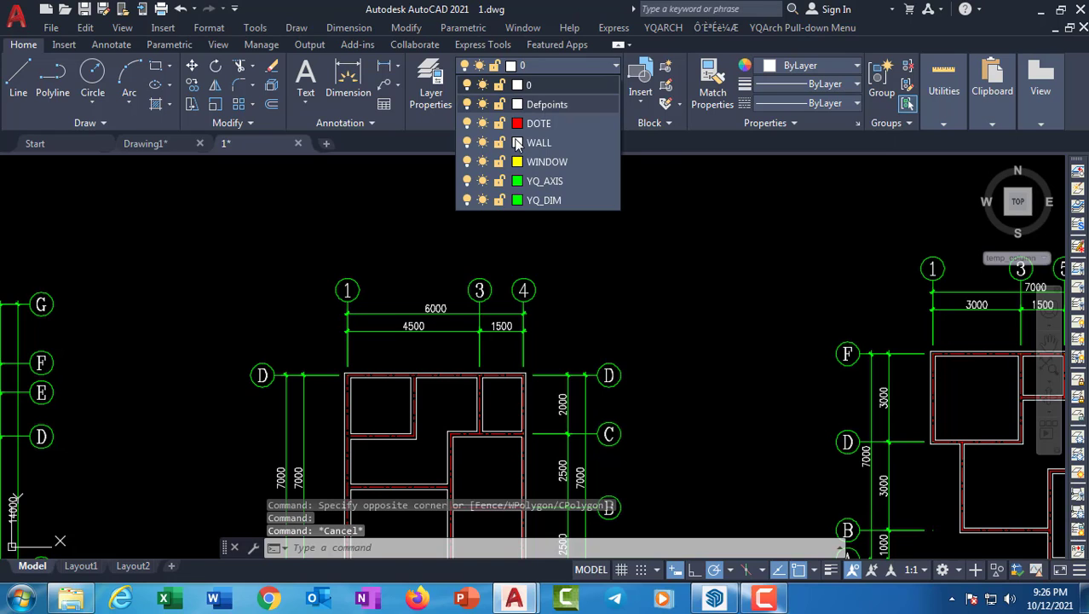
left_click(483, 142)
scroll(442, 245, "down", 4)
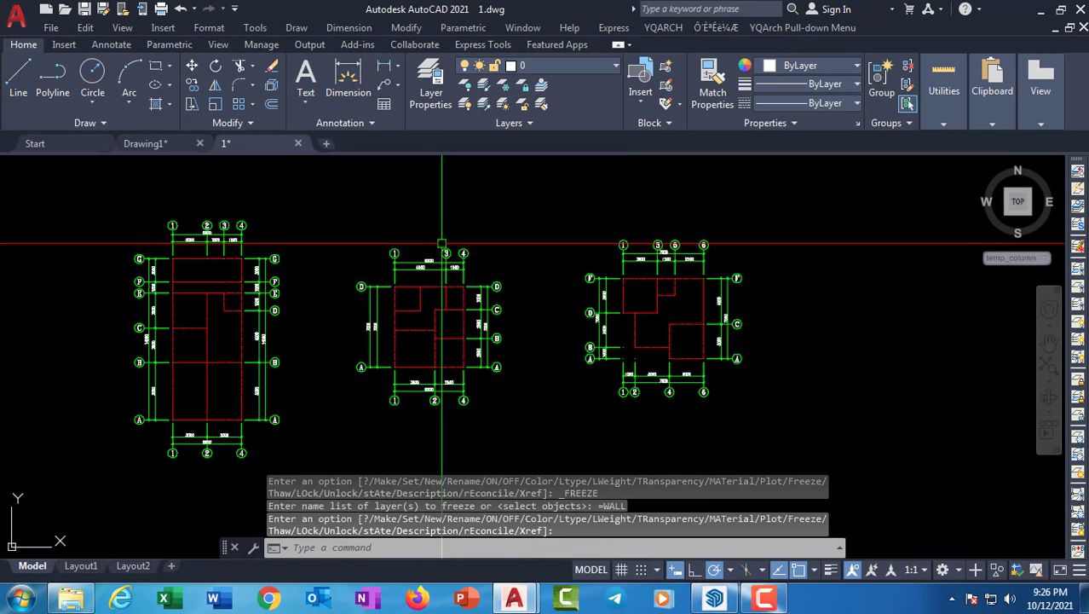
scroll(423, 343, "up", 2)
mouse_move(433, 345)
middle_mouse_down()
mouse_move(469, 331)
mouse_move(453, 374)
mouse_move(506, 332)
mouse_move(485, 372)
middle_mouse_up()
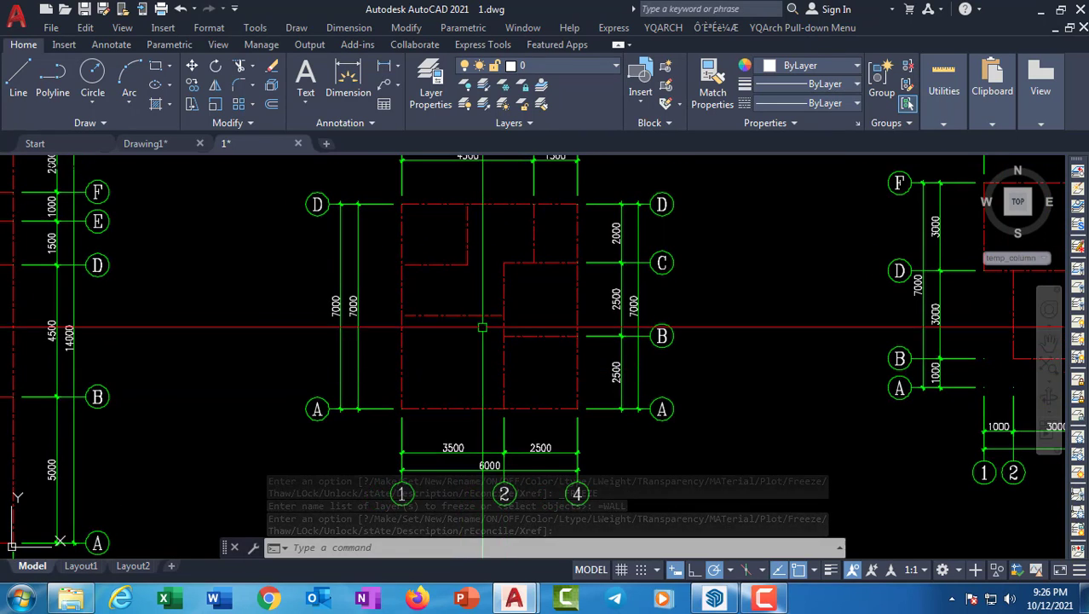
middle_click_drag(483, 327, 444, 357)
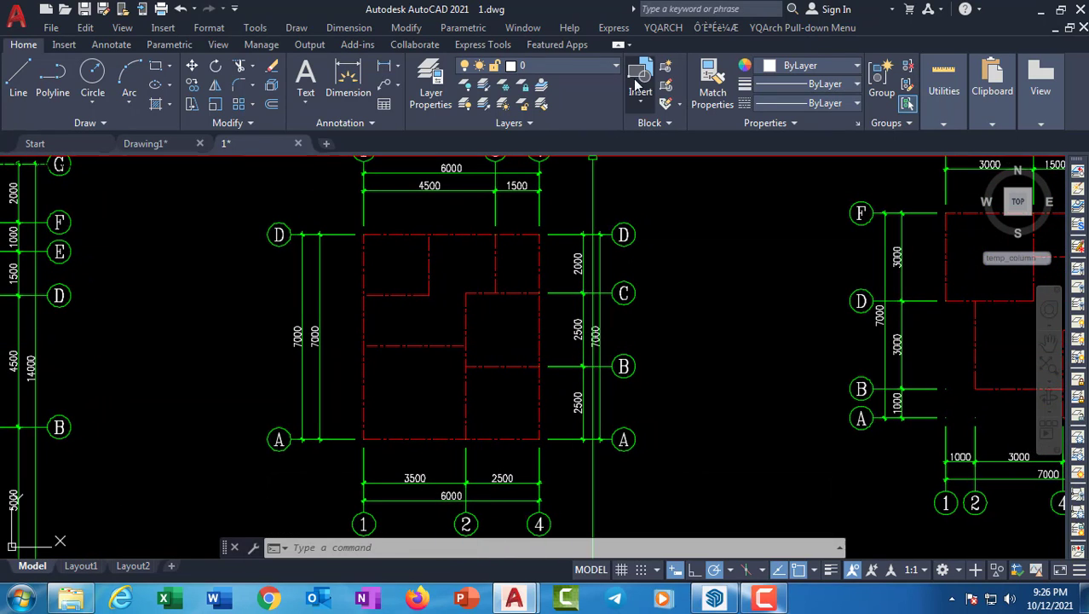
Hide the menu bar by setting the MENUBAR variable to 0
left_click(662, 33)
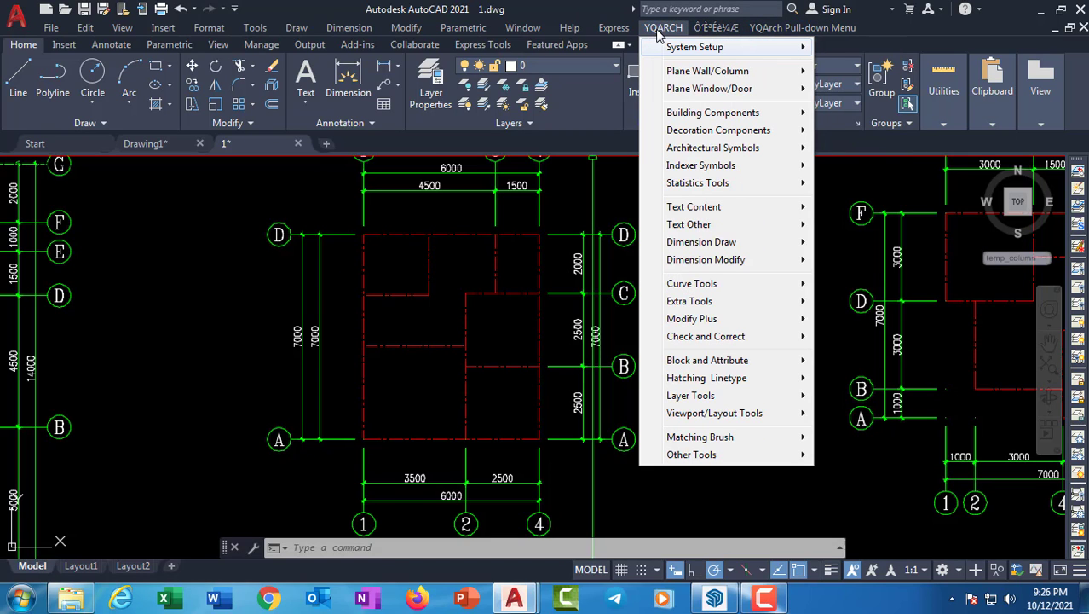
mouse_move(614, 28)
left_click(763, 364)
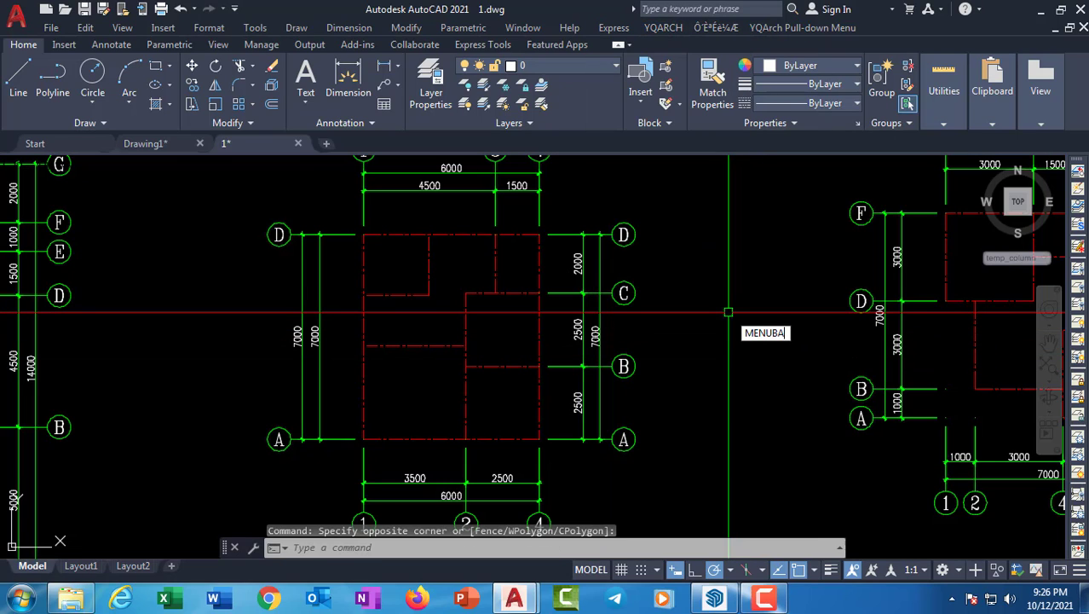
type("MENUBAR")
key("Return")
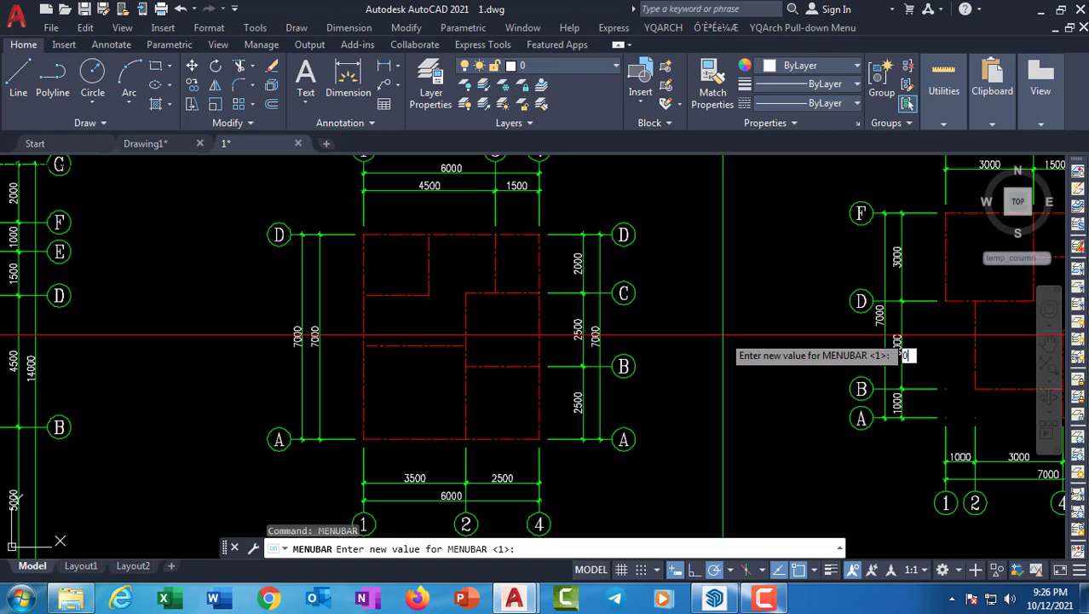
type("0")
key("Return")
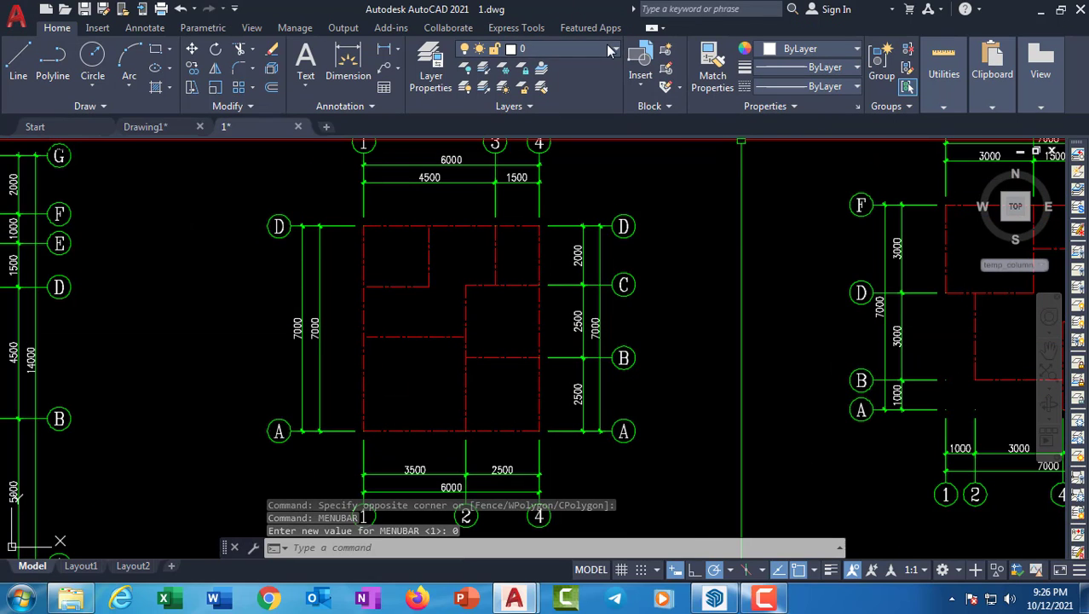
Show the menu bar again by setting the MENUBAR variable to 1
middle_click_drag(692, 260, 694, 330)
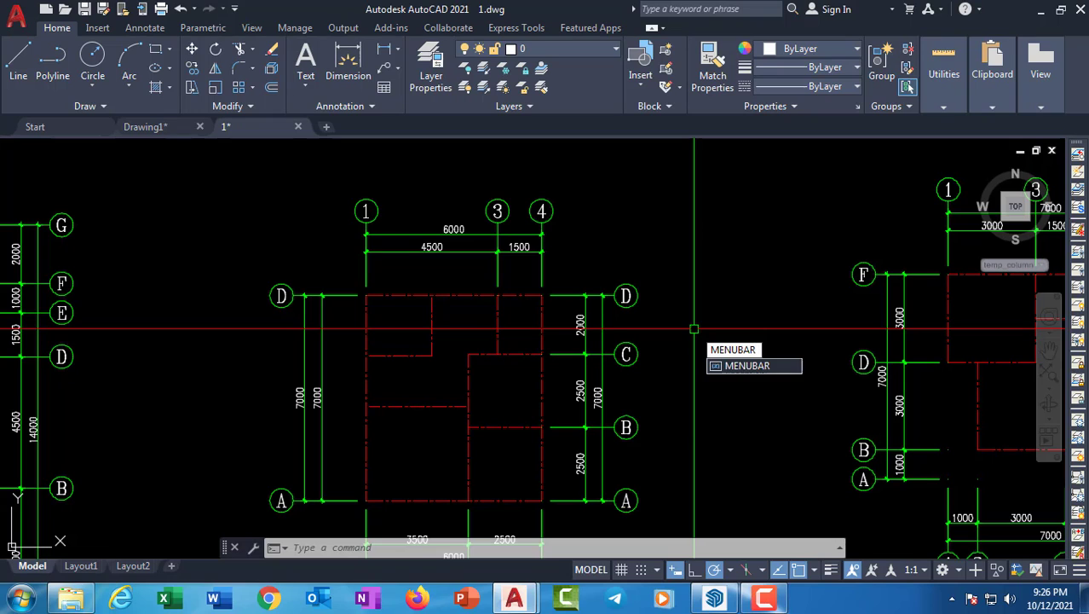
key("Return")
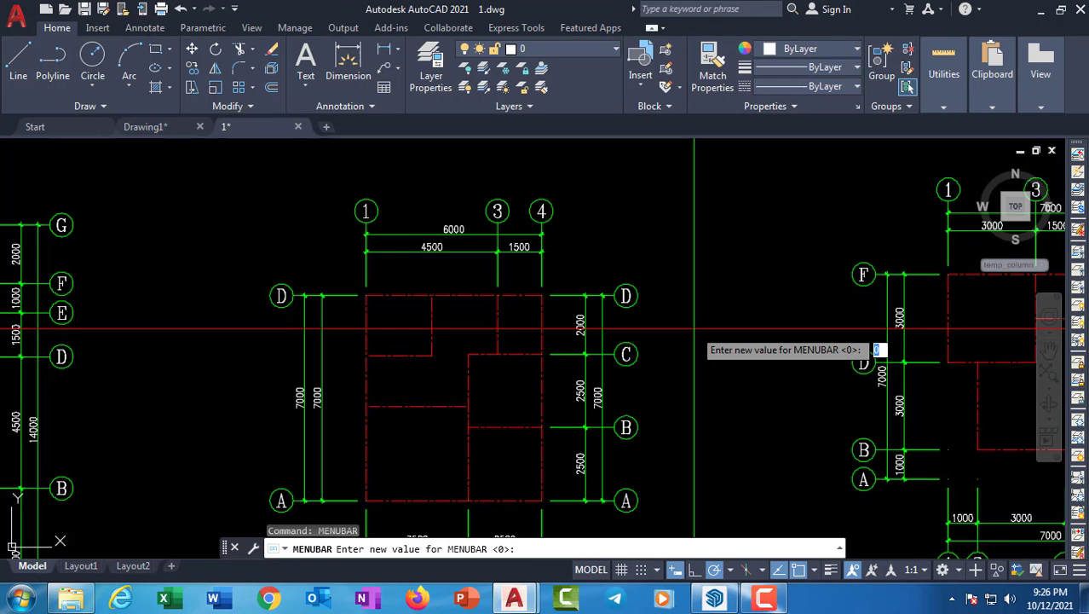
type("1")
key("Return")
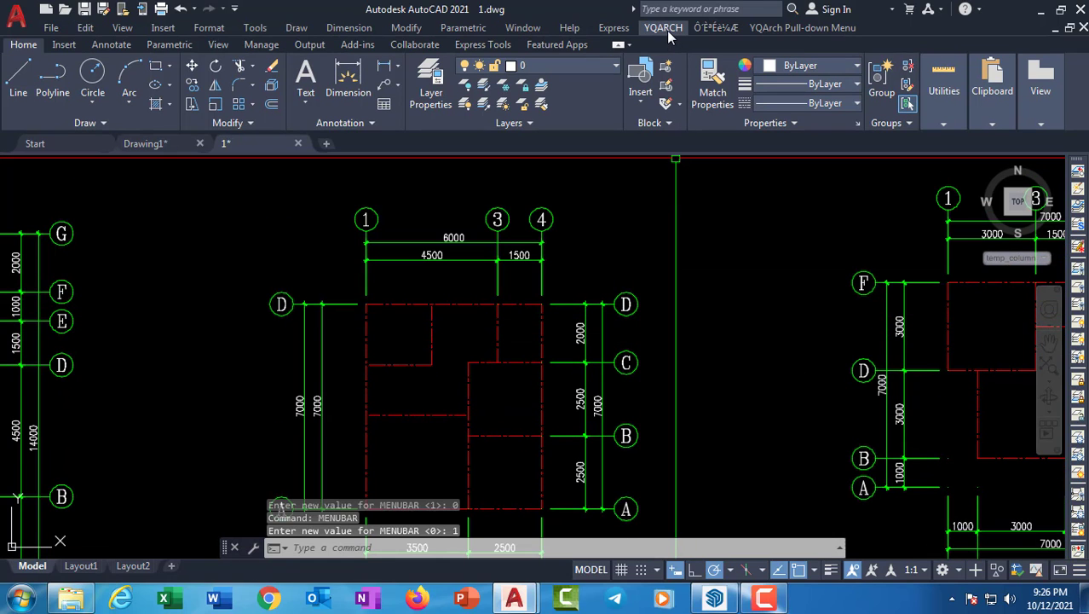
Review the YQARCH commands for drawing plane walls and columns
left_click(667, 31)
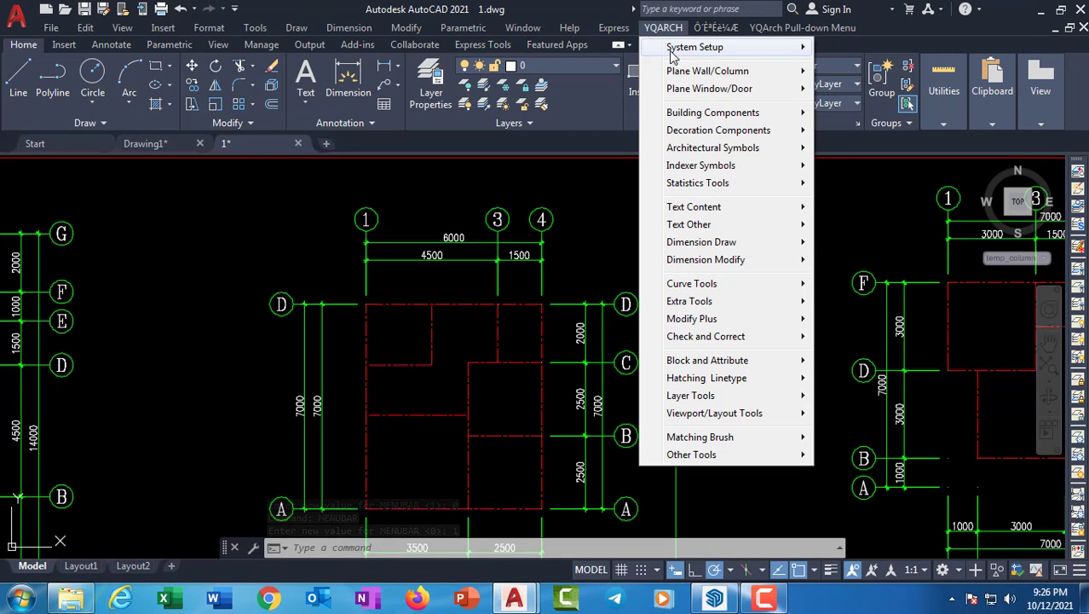
mouse_move(713, 77)
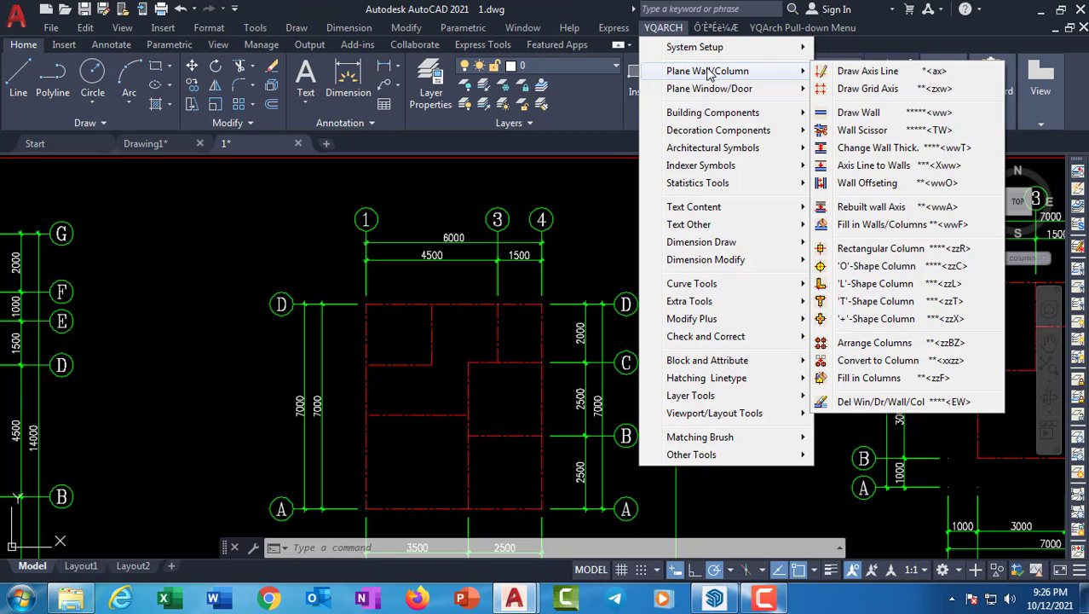
left_click(592, 242)
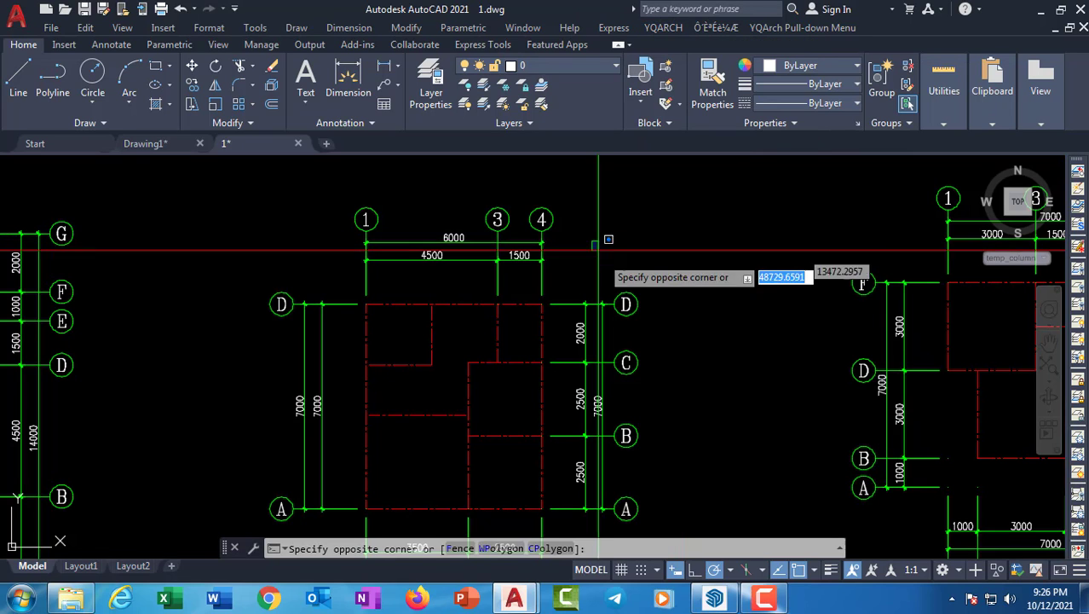
middle_click_drag(602, 257, 546, 262)
scroll(422, 341, "up", 2)
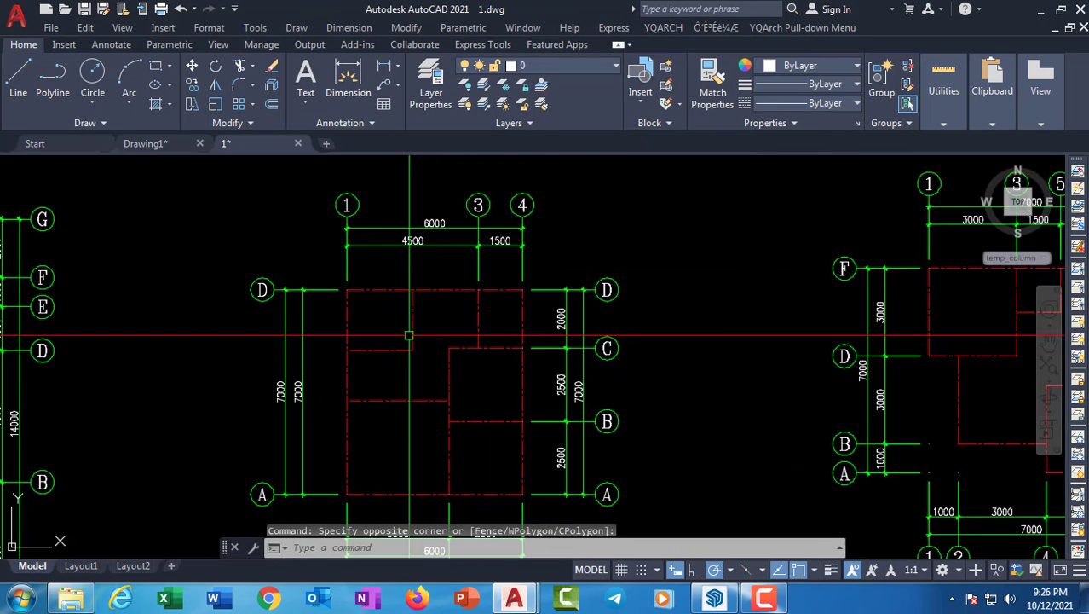
middle_click_drag(428, 383, 463, 304)
scroll(462, 317, "down", 1)
middle_click_drag(428, 357, 382, 387)
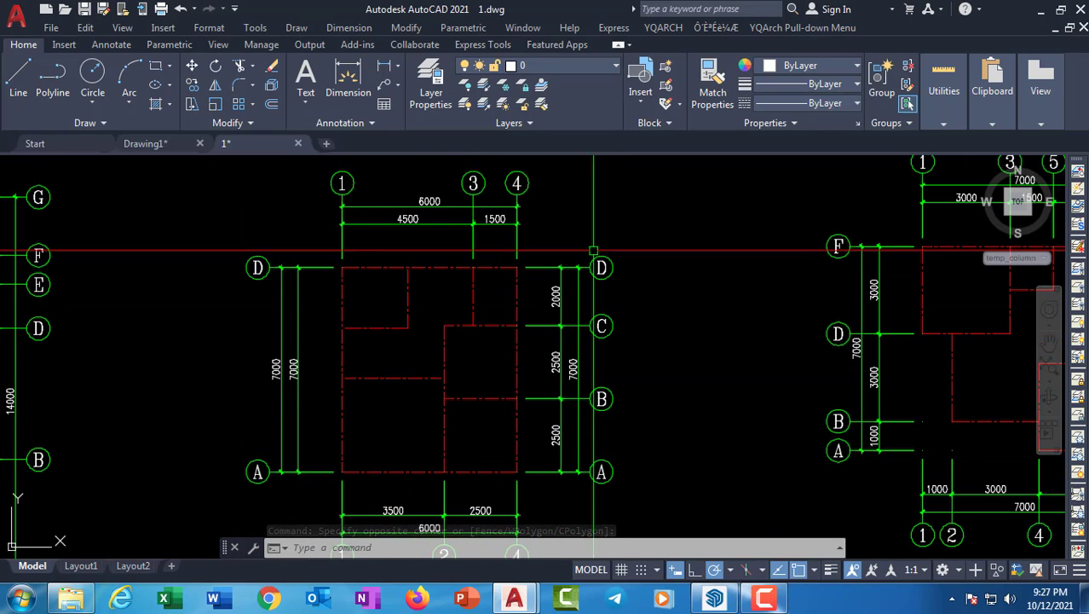
left_click(664, 28)
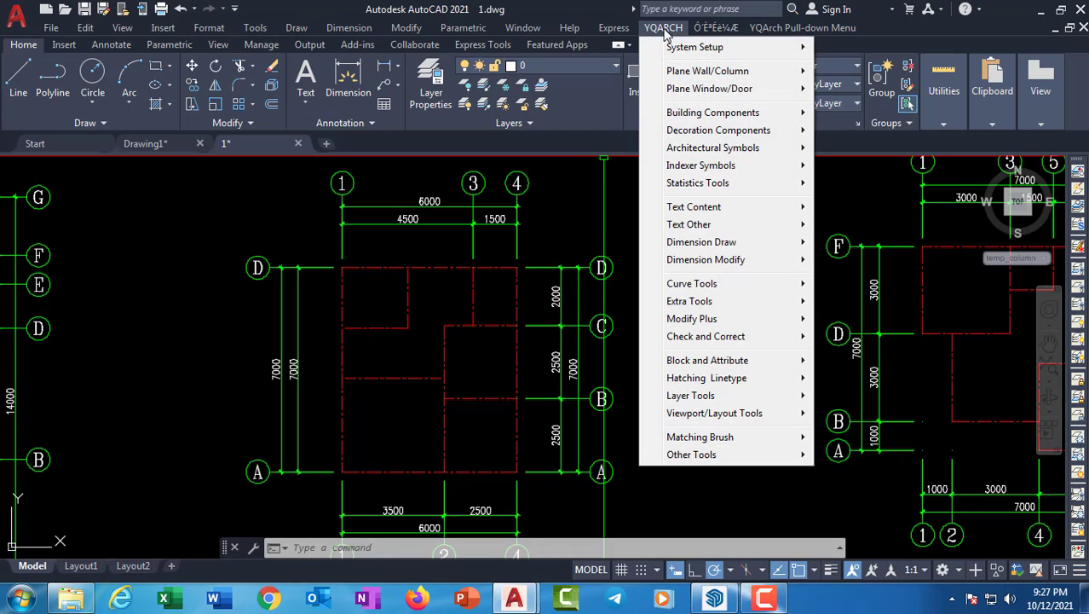
mouse_move(677, 77)
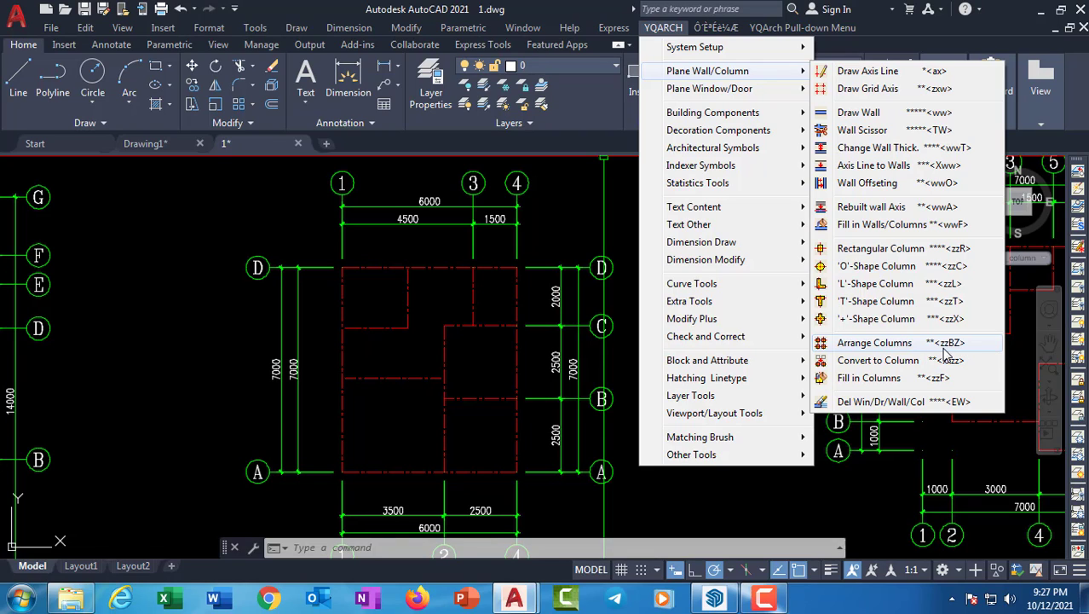
left_click(861, 352)
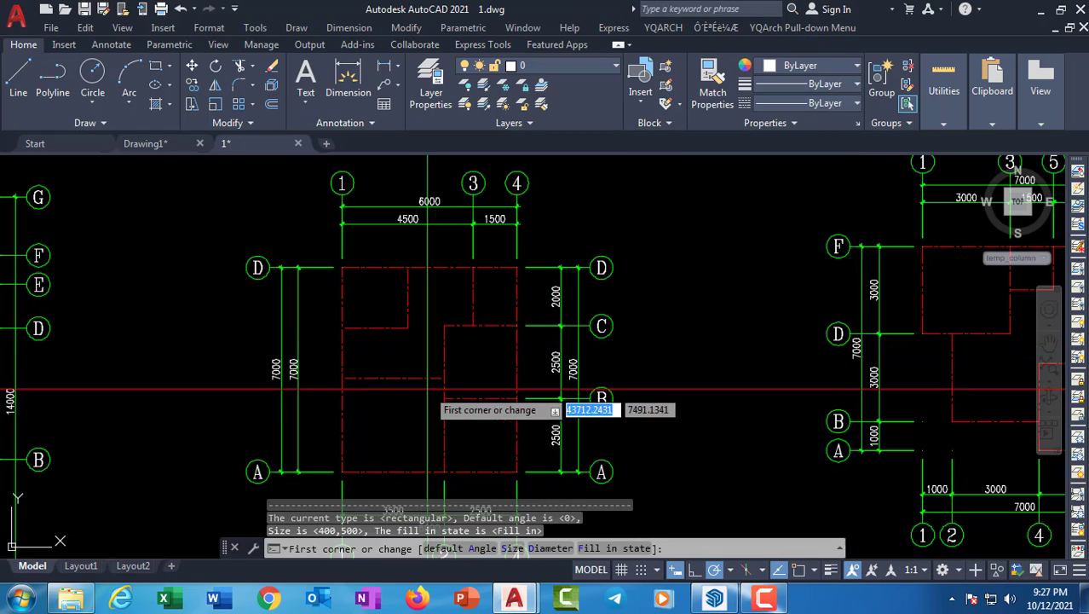
middle_click_drag(417, 391, 437, 341)
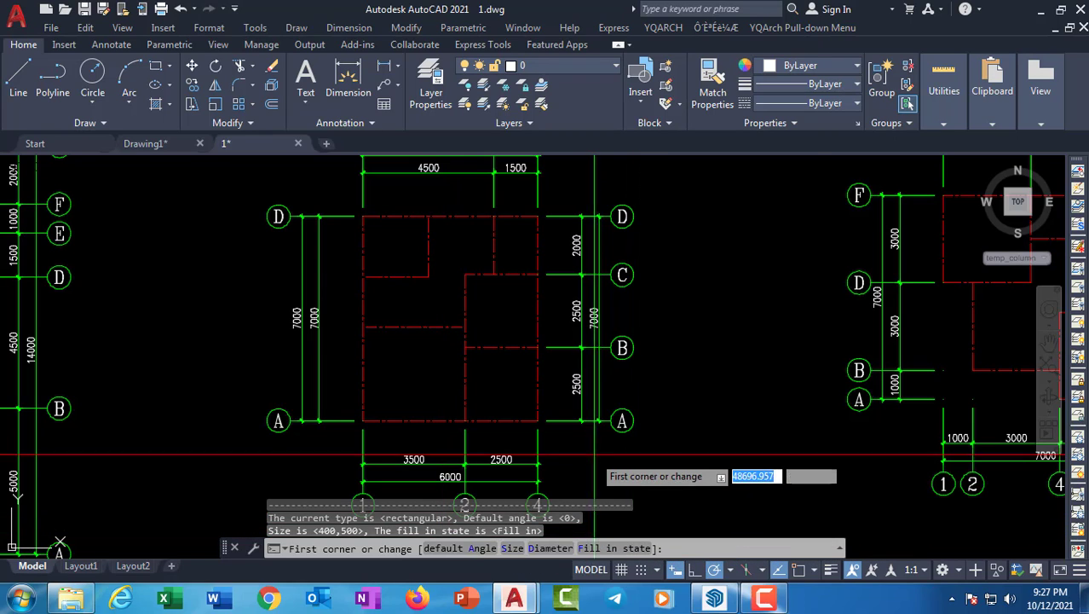
key("Escape")
middle_click_drag(201, 453, 223, 424)
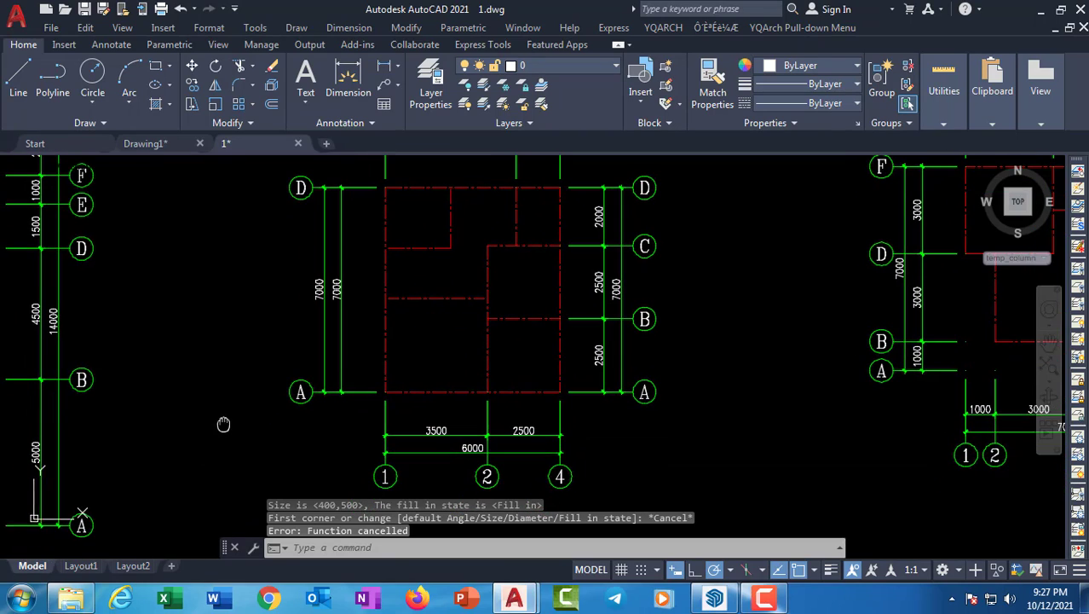
type("zzb")
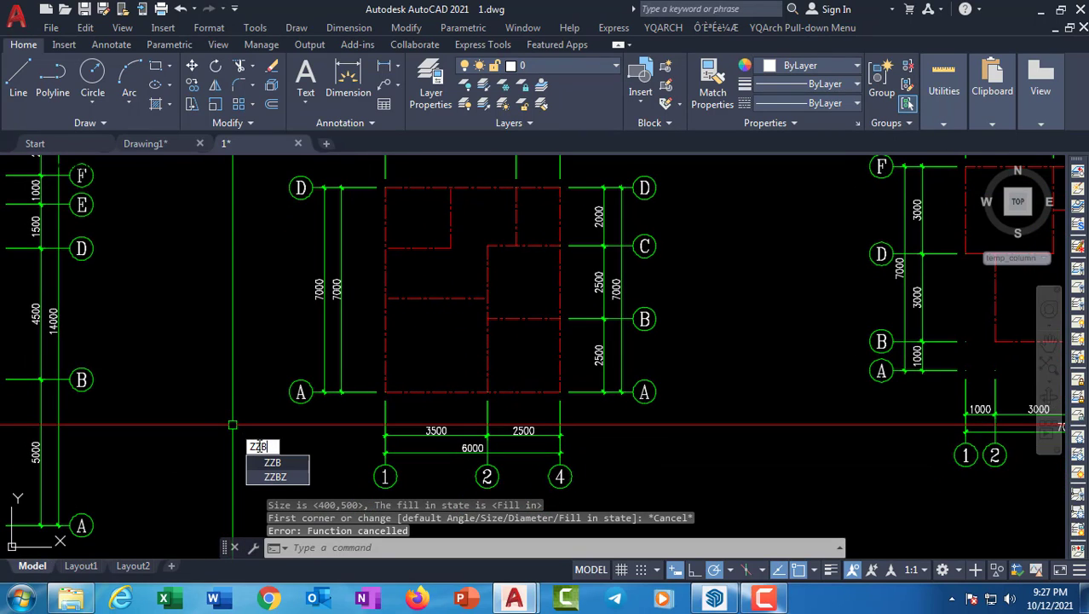
type("z")
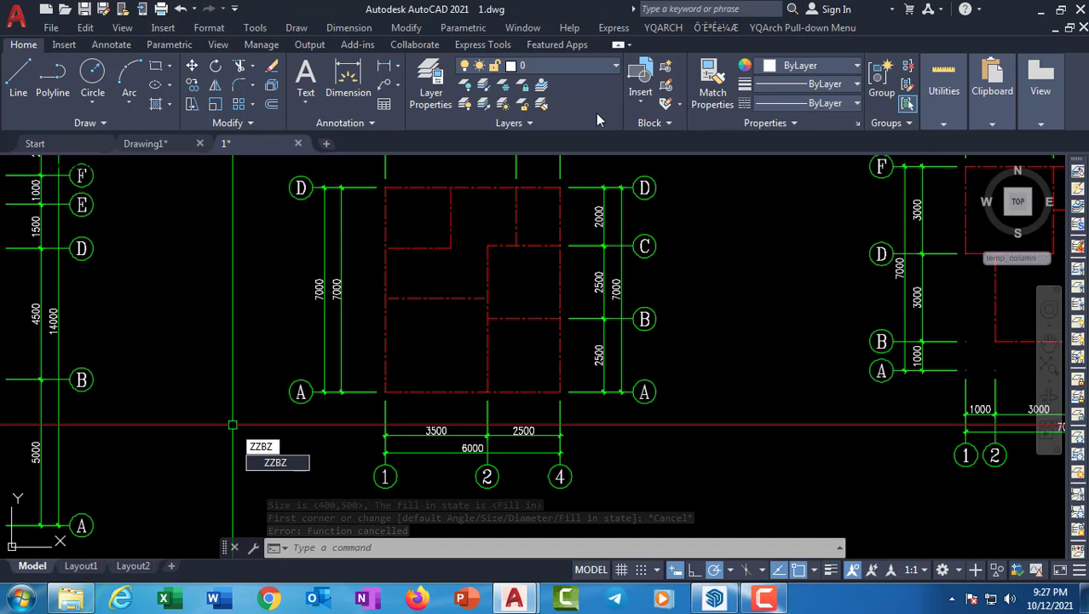
key("Escape")
left_click(665, 29)
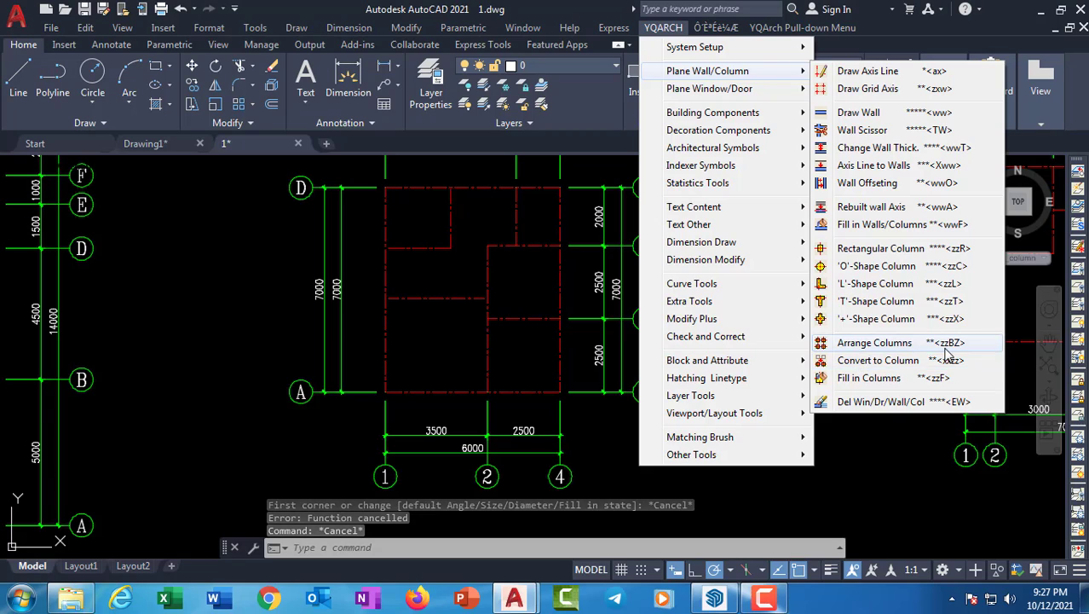
left_click(320, 425)
scroll(252, 463, "up", 2)
left_click(254, 461)
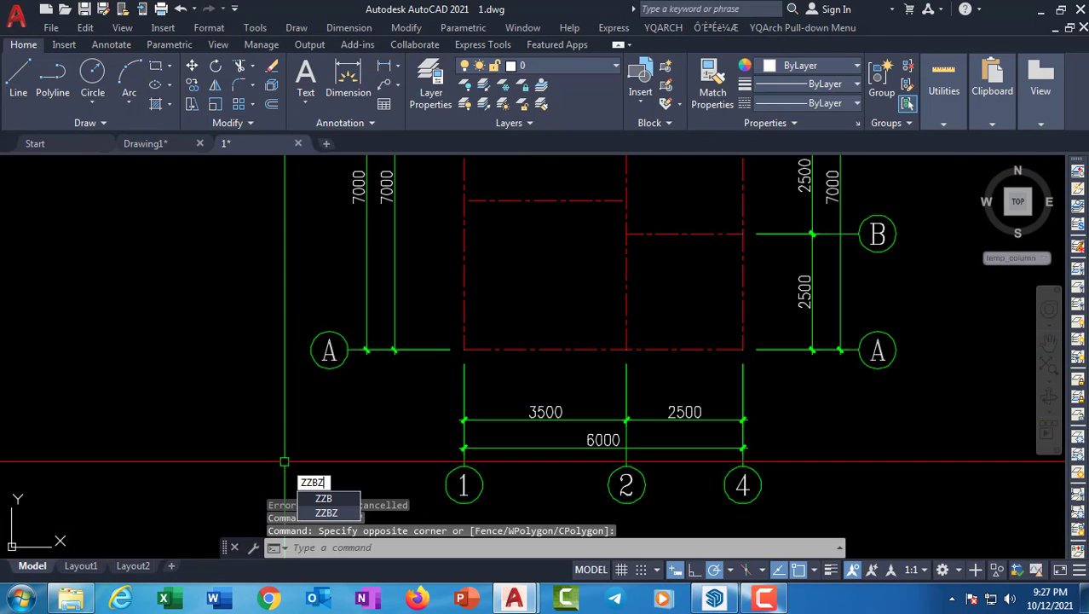
Start the Arrange Columns command (ZZBZ) and set the column size to 200,200
left_click(327, 500)
middle_click_drag(402, 470, 284, 384)
scroll(297, 388, "up", 3)
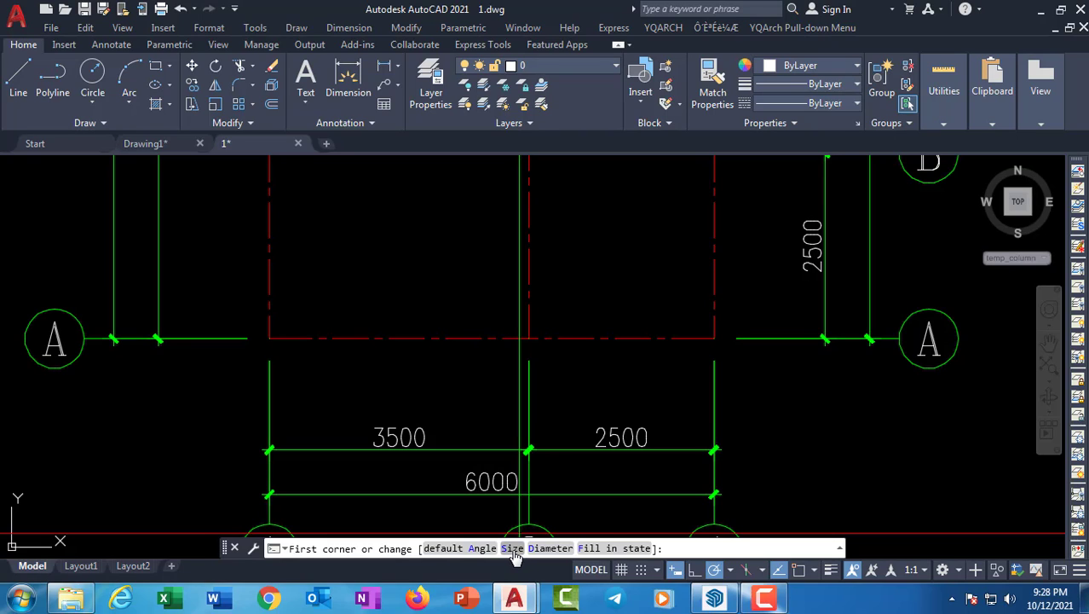
left_click(513, 549)
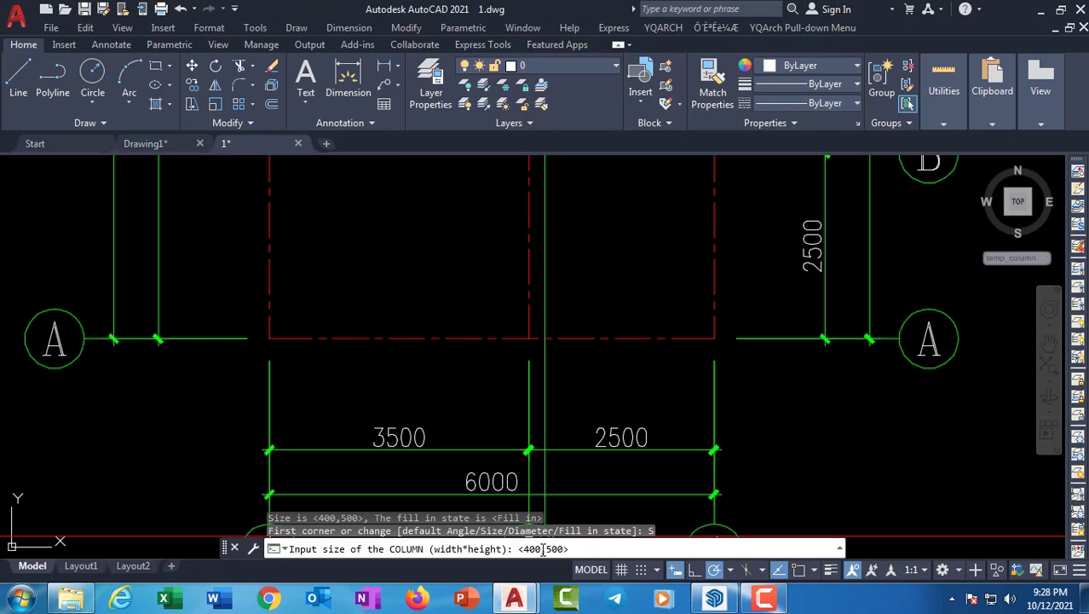
middle_click_drag(408, 316, 464, 409)
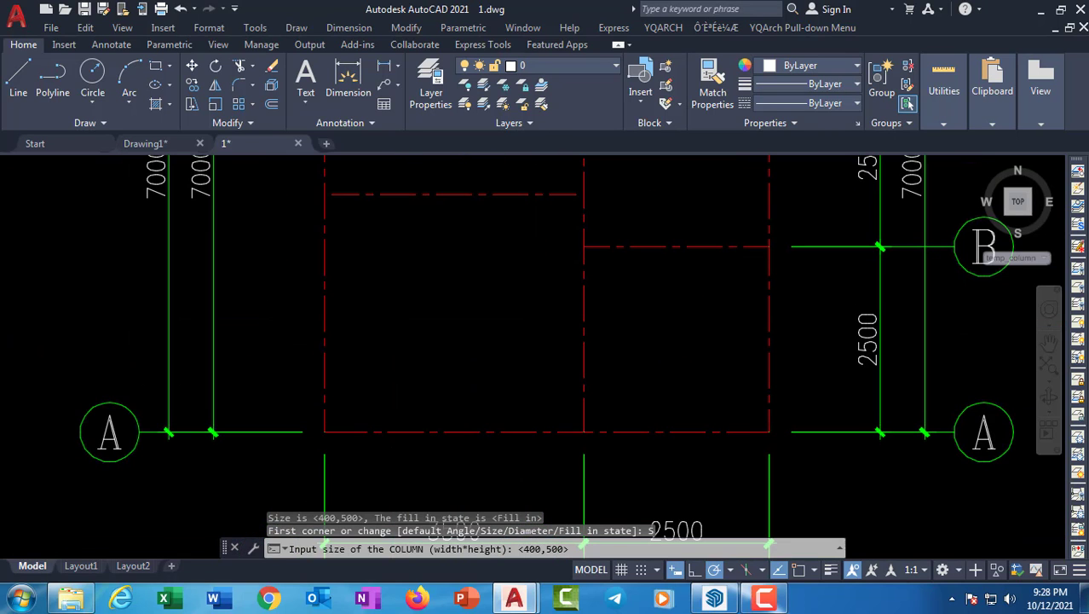
mouse_move(434, 363)
middle_mouse_down()
mouse_move(476, 358)
mouse_move(516, 409)
middle_mouse_up()
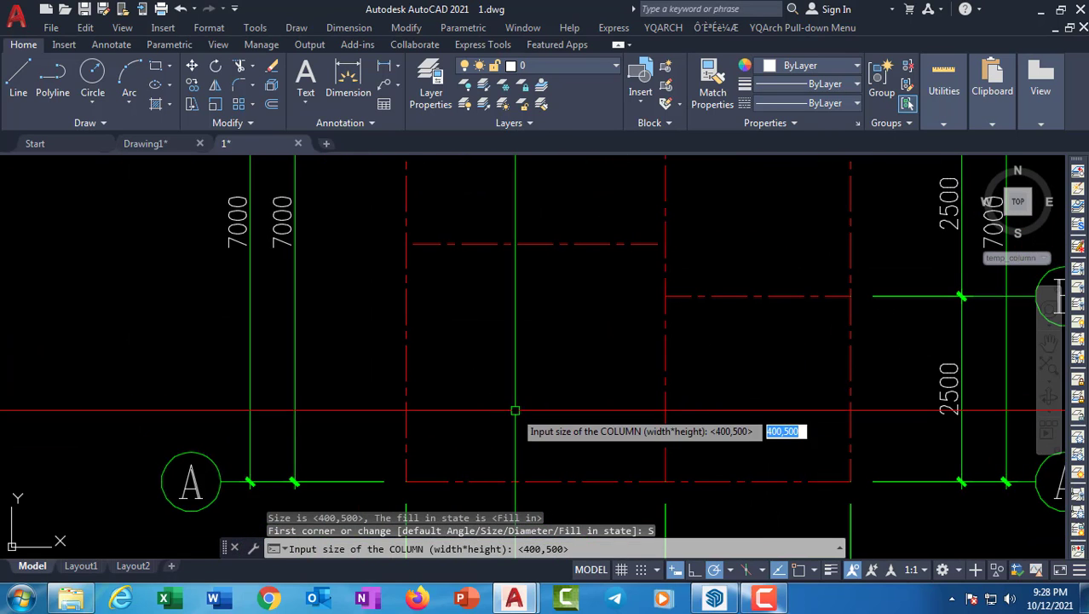
scroll(451, 313, "up", 2)
scroll(451, 314, "down", 3)
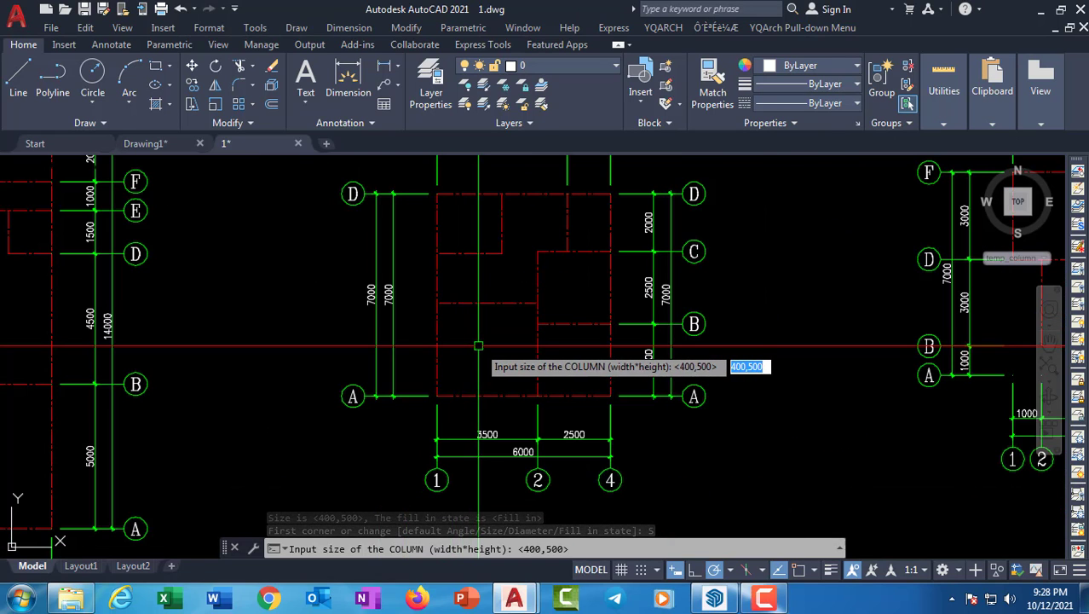
middle_click_drag(479, 346, 696, 319)
mouse_move(651, 351)
middle_mouse_down()
mouse_move(601, 358)
mouse_move(589, 384)
mouse_move(477, 488)
middle_mouse_up()
scroll(602, 360, "up", 2)
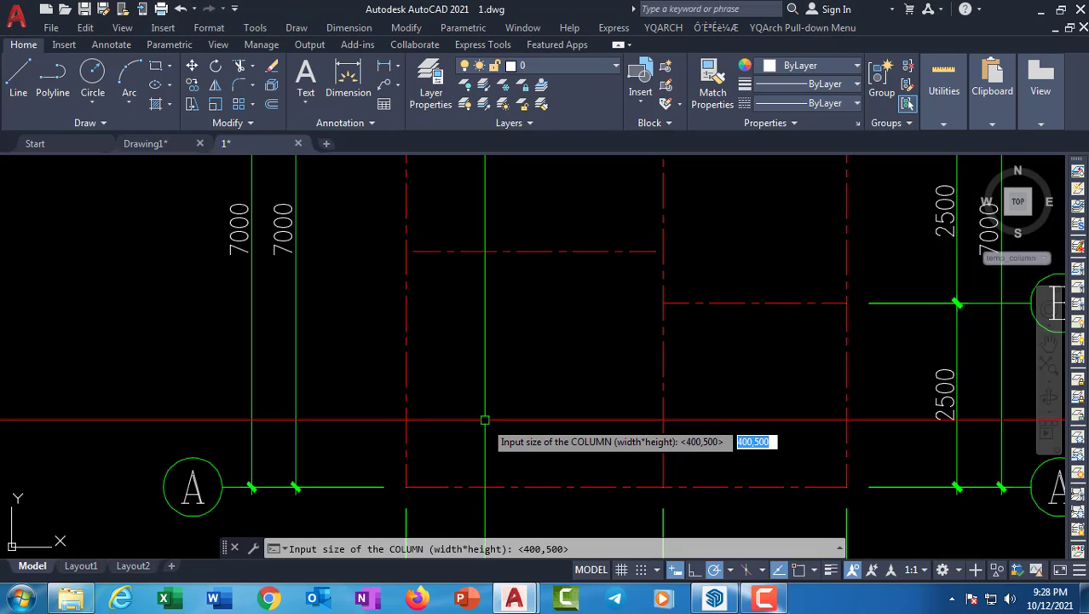
type(",")
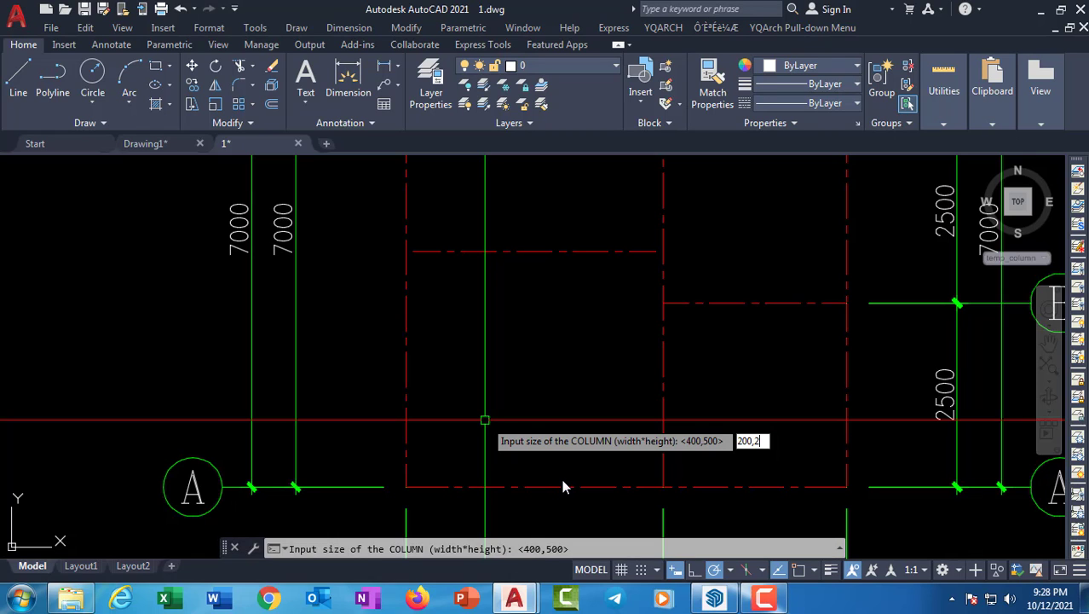
type("200")
key("Return")
Arrange rectangular columns at the axis intersections by windowing the whole 6000 by 7000 plan
scroll(550, 464, "down", 5)
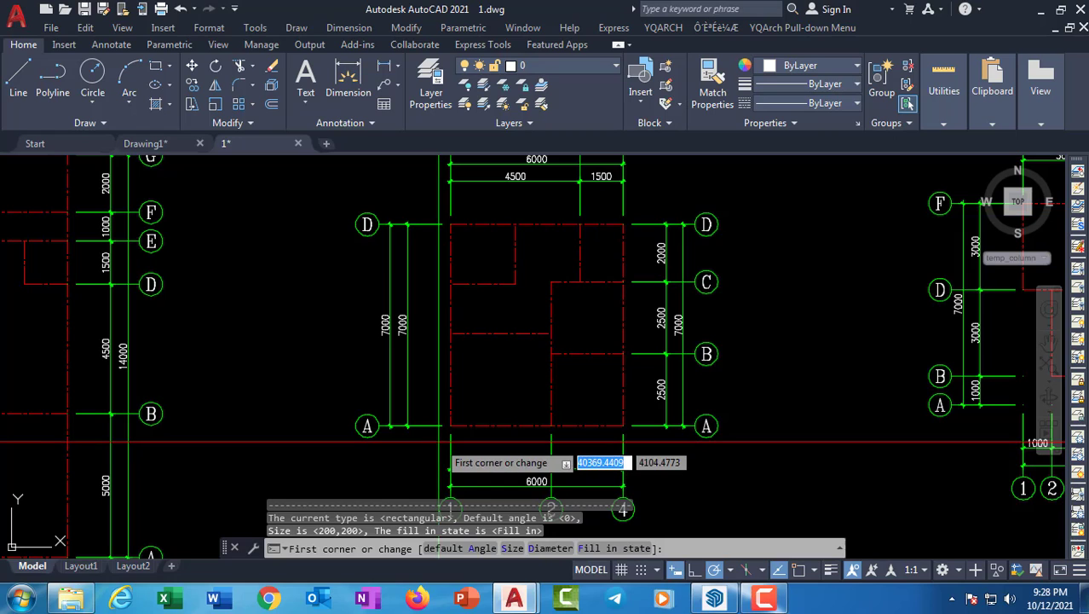
left_click(439, 442)
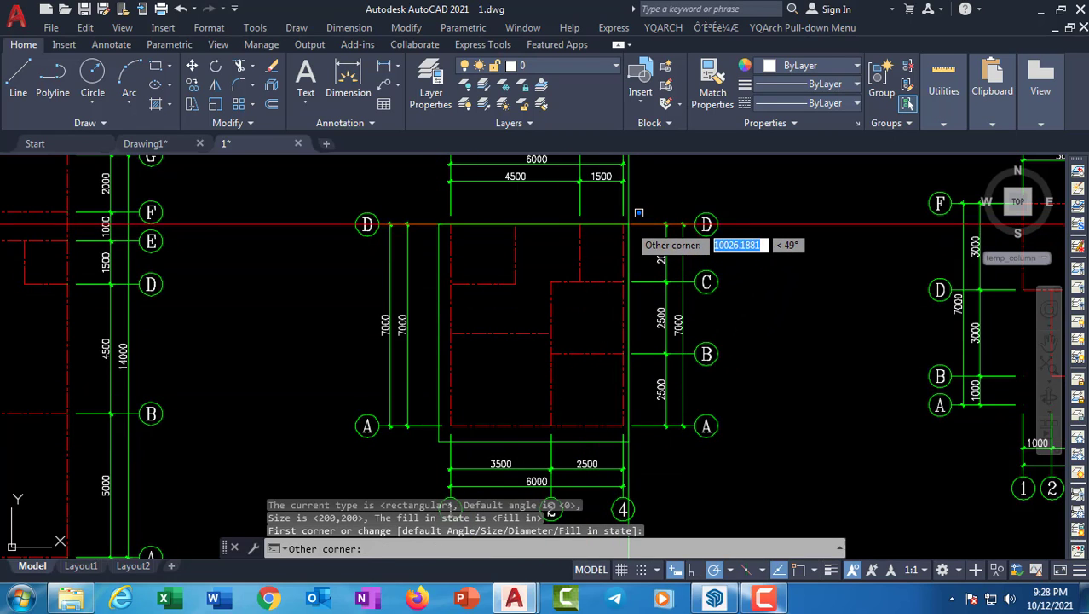
scroll(639, 212, "up", 6)
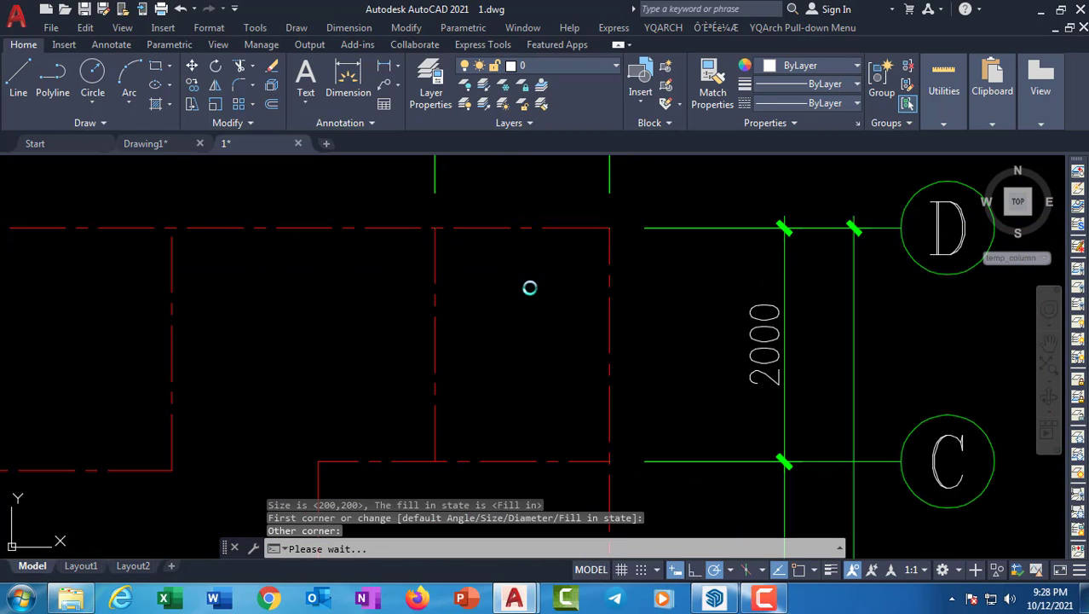
scroll(456, 352, "down", 6)
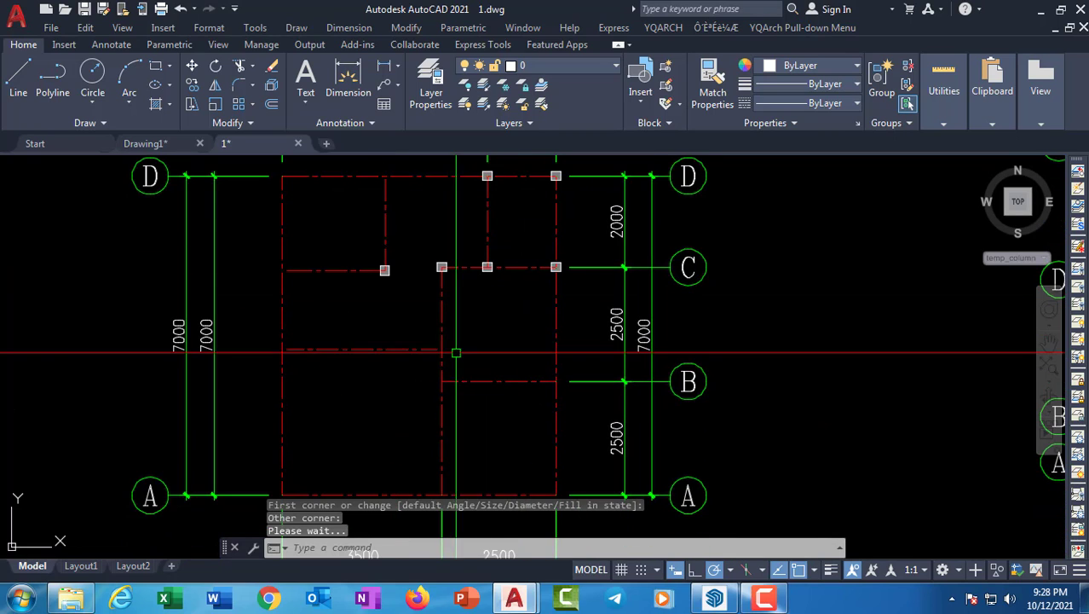
Extend the short interior axis lines of the plan until they meet the adjoining axis lines
middle_click_drag(456, 352, 432, 272)
scroll(432, 269, "up", 5)
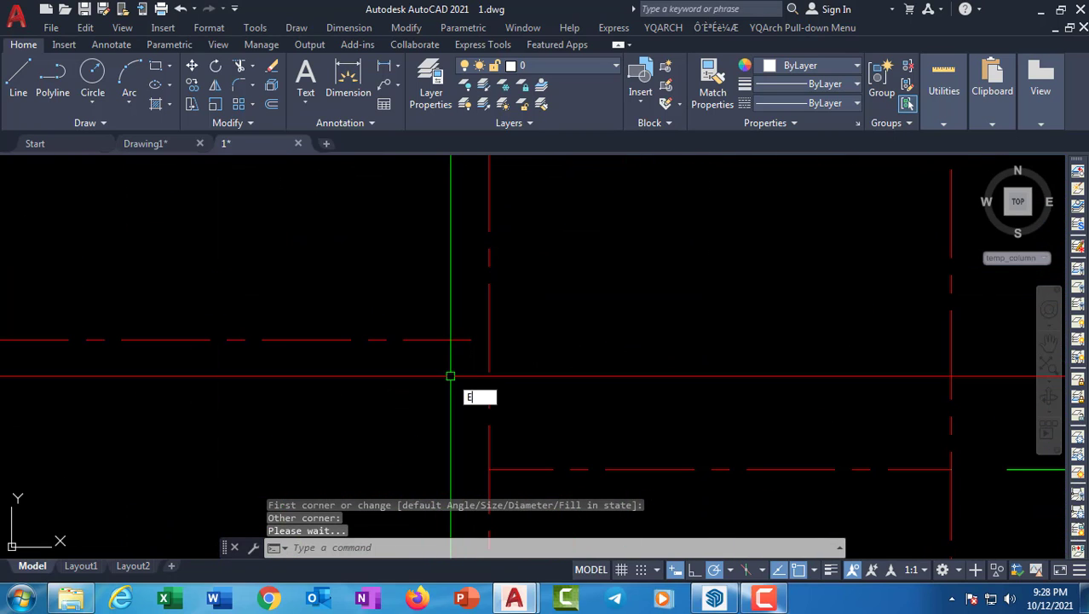
type("EX")
key("Return")
scroll(405, 382, "down", 2)
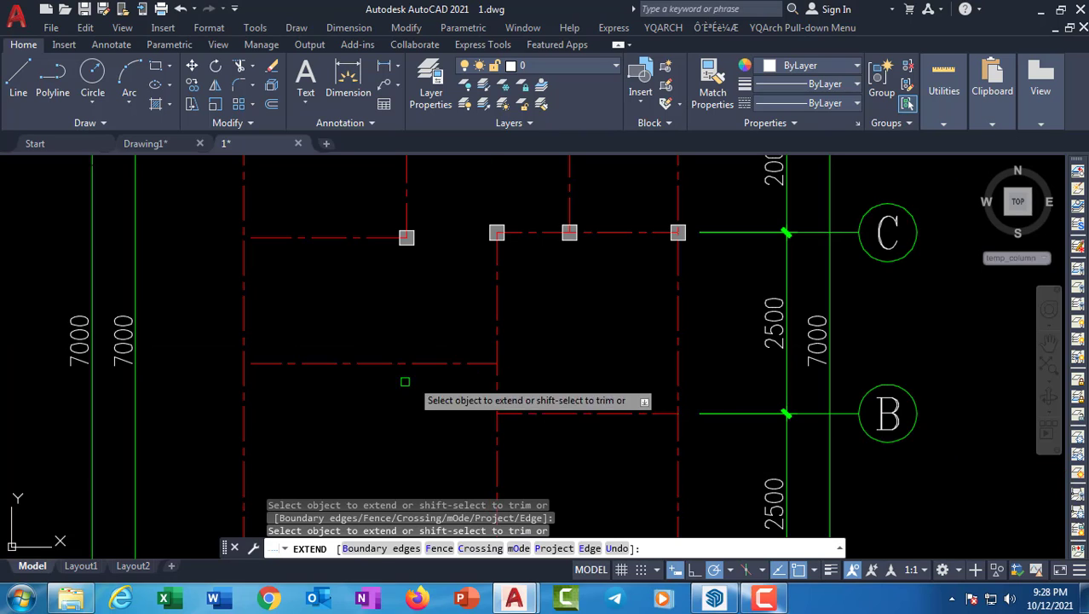
left_click(260, 364)
middle_click_drag(320, 278, 323, 452)
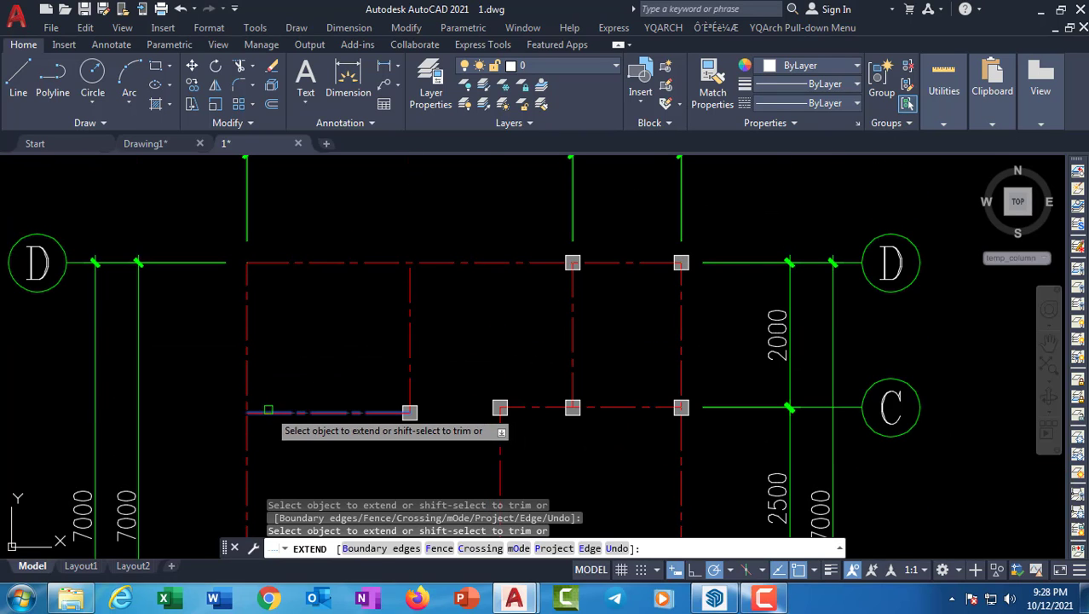
middle_click_drag(432, 339, 417, 184)
middle_click_drag(430, 293, 418, 188)
mouse_move(365, 303)
middle_mouse_down()
mouse_move(369, 214)
mouse_move(359, 372)
middle_mouse_up()
scroll(246, 421, "up", 2)
scroll(352, 426, "down", 3)
key("Escape")
Select all columns similar to the one at the interior room corner, including their fill, and erase them
scroll(359, 371, "up", 7)
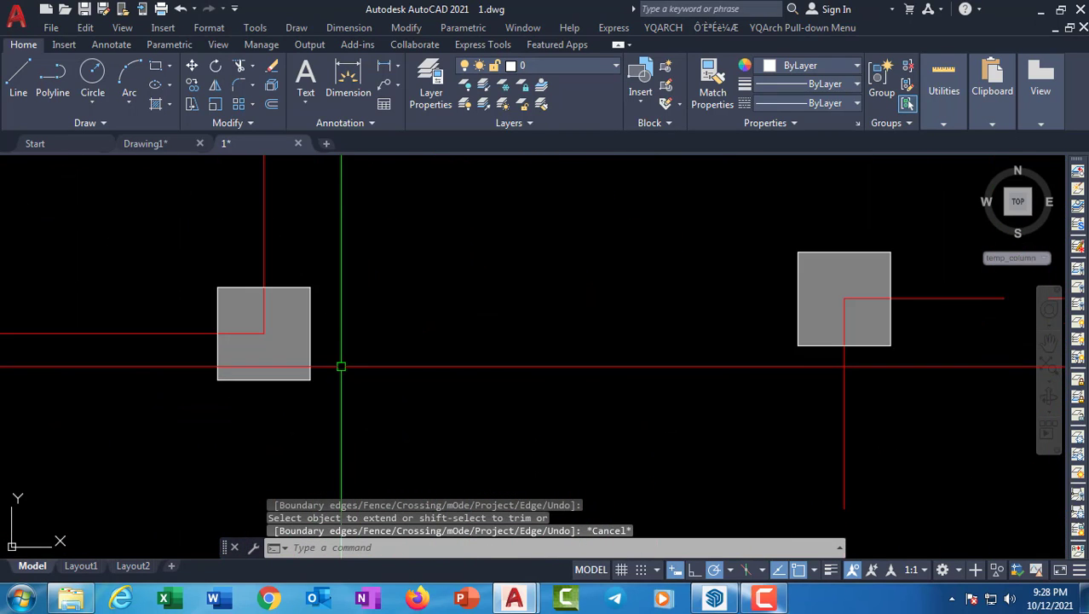
left_click(309, 345)
scroll(305, 350, "down", 2)
scroll(319, 376, "up", 2)
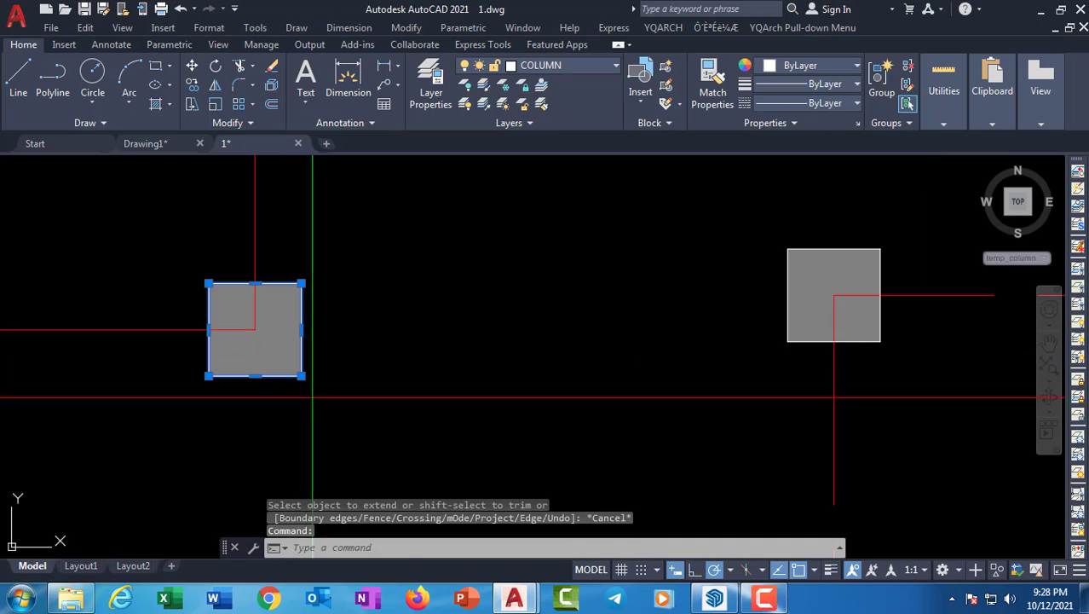
left_click(311, 396)
left_click(283, 333)
right_click(288, 341)
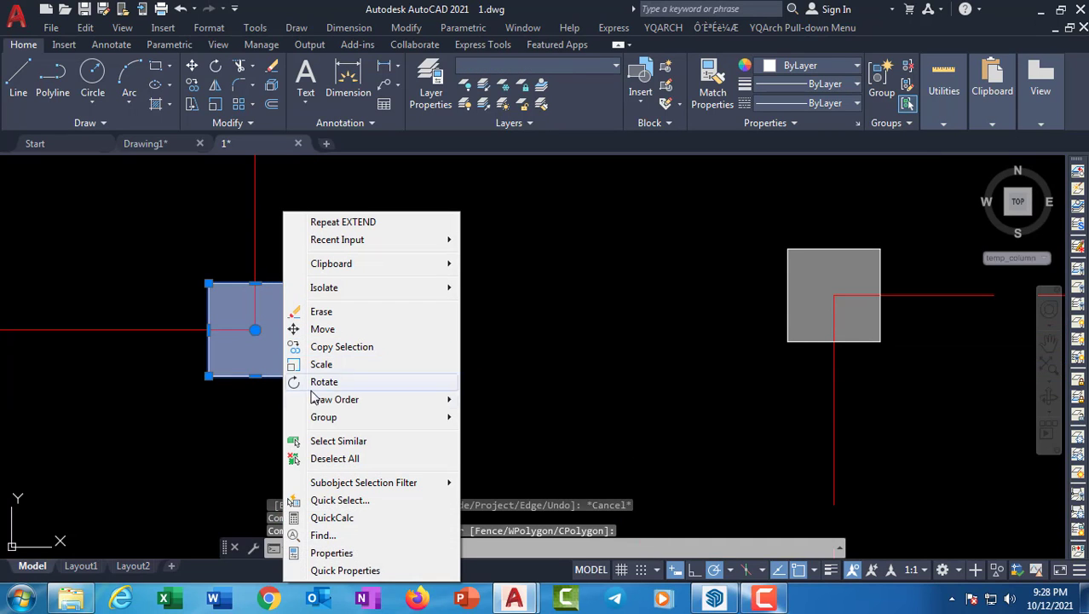
left_click(333, 447)
scroll(439, 394, "down", 5)
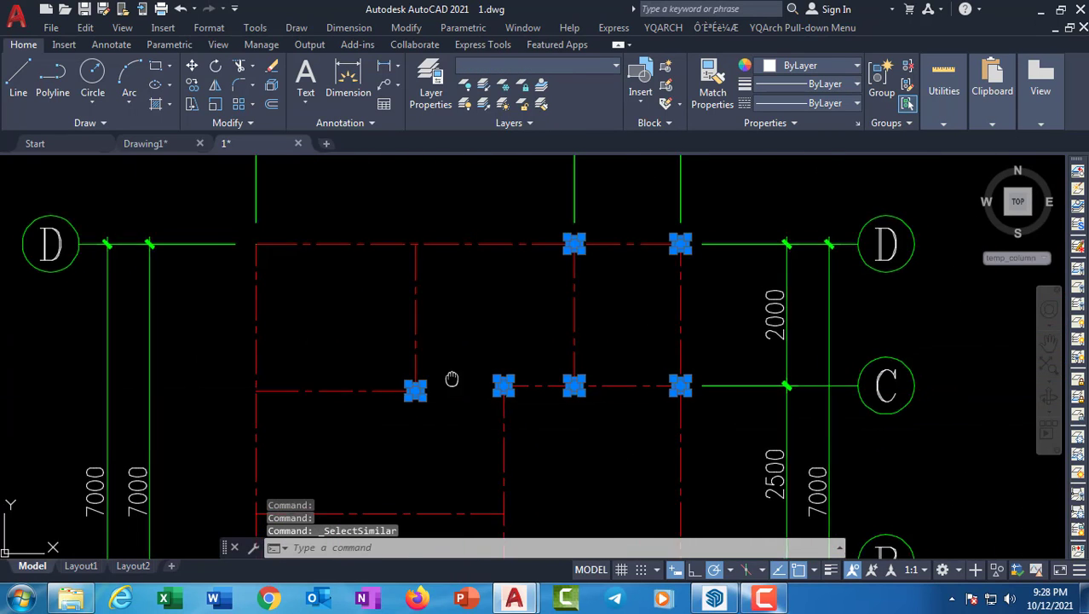
middle_click_drag(453, 379, 329, 399)
key("Delete")
middle_click_drag(329, 338, 348, 265)
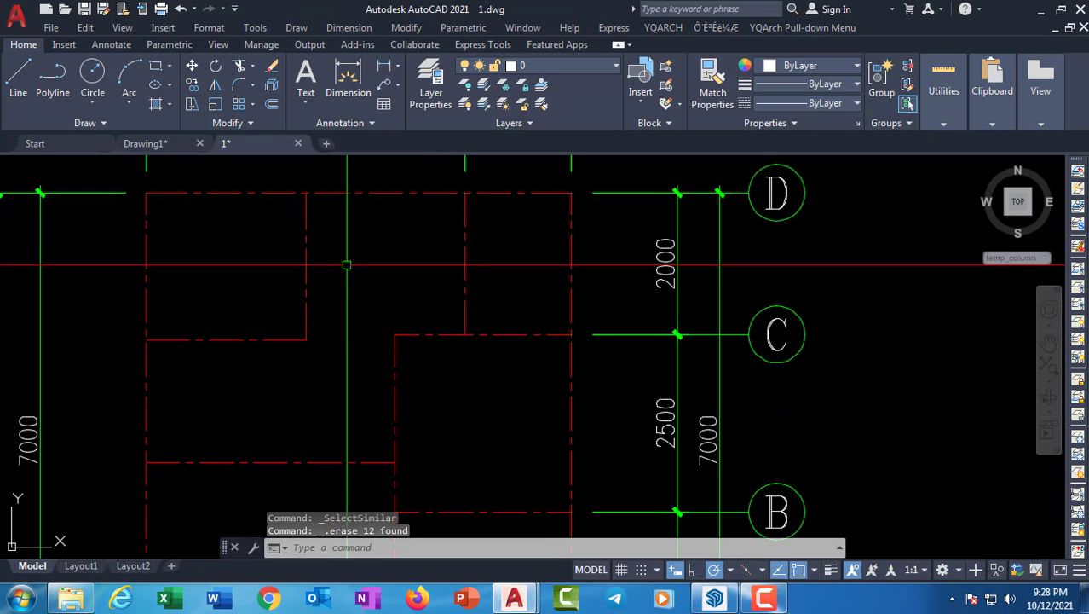
Restart the Arrange Columns command (ZZBZ) and accept a column size of 200,200
scroll(298, 355, "down", 1)
middle_click_drag(313, 363, 341, 317)
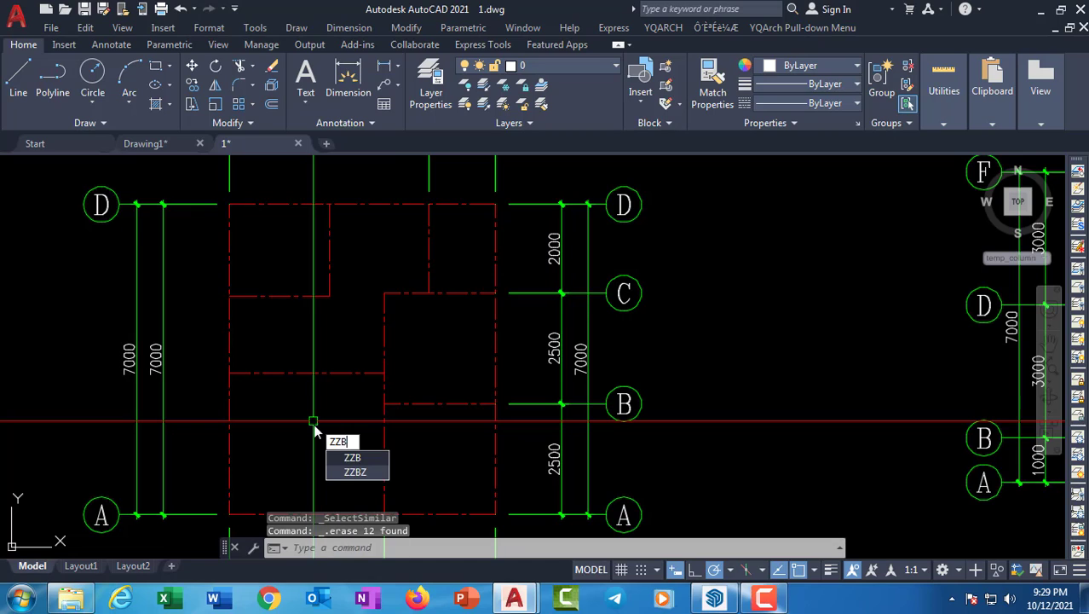
key("Return")
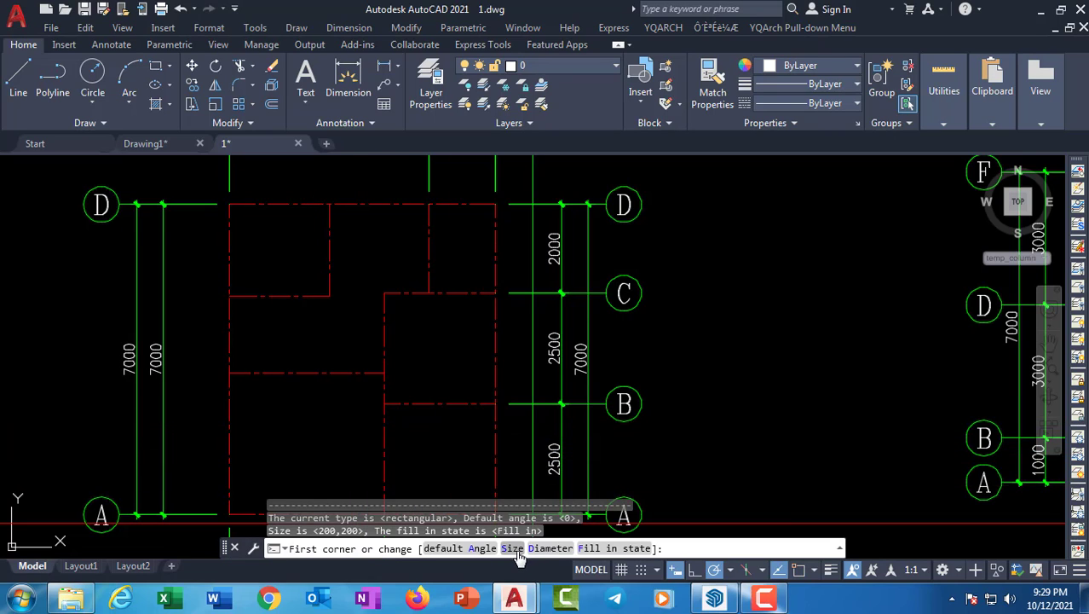
type("S")
key("Return")
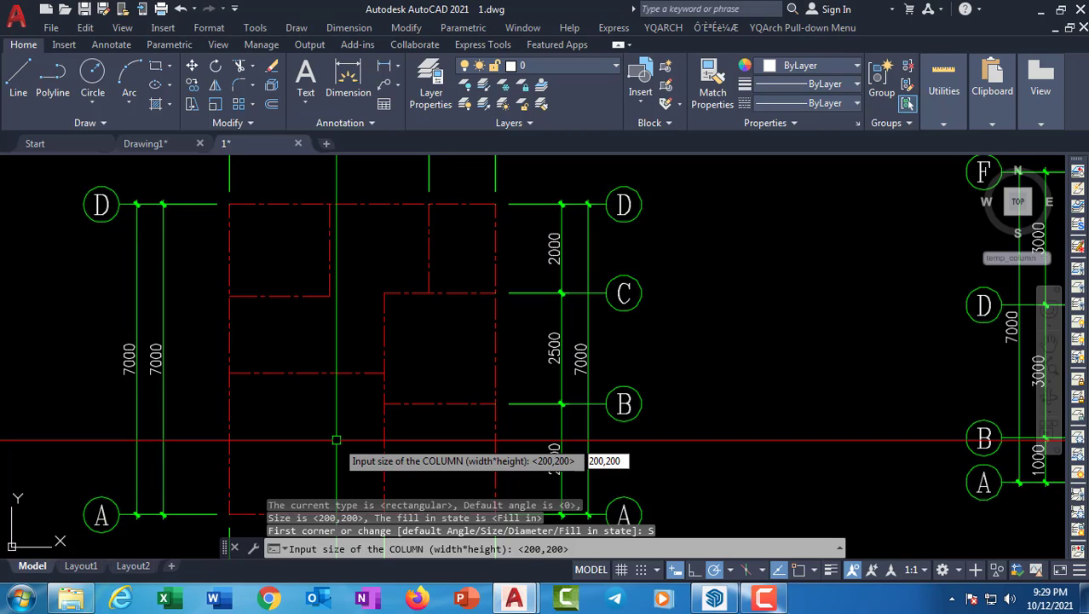
key("Return")
Arrange filled rectangular columns at the extended plan's axis intersections, windowing from beyond corner 1-D to the area around corner 4-A
scroll(330, 409, "down", 1)
scroll(258, 267, "up", 1)
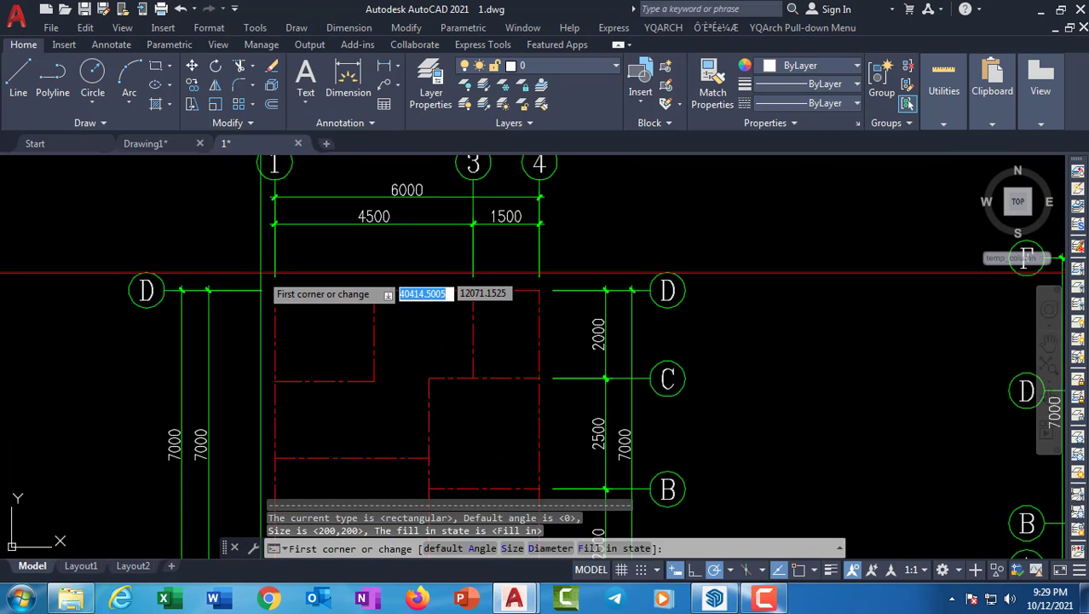
left_click(262, 272)
scroll(416, 410, "up", 1)
middle_click_drag(416, 410, 364, 297)
middle_click_drag(468, 389, 400, 271)
scroll(401, 271, "down", 1)
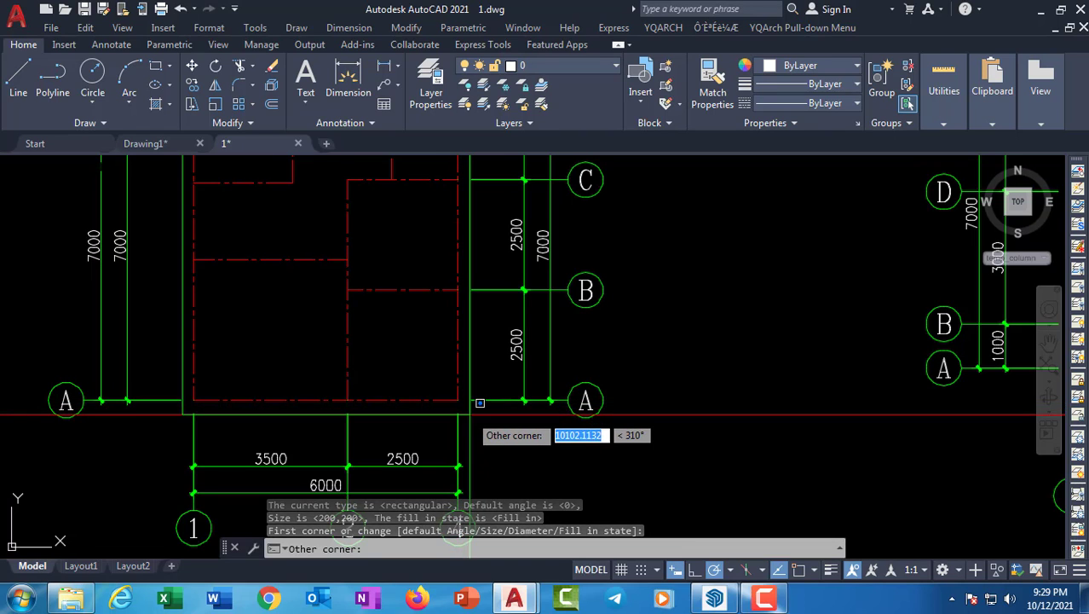
left_click(459, 403)
middle_click_drag(341, 381, 331, 480)
scroll(291, 239, "up", 8)
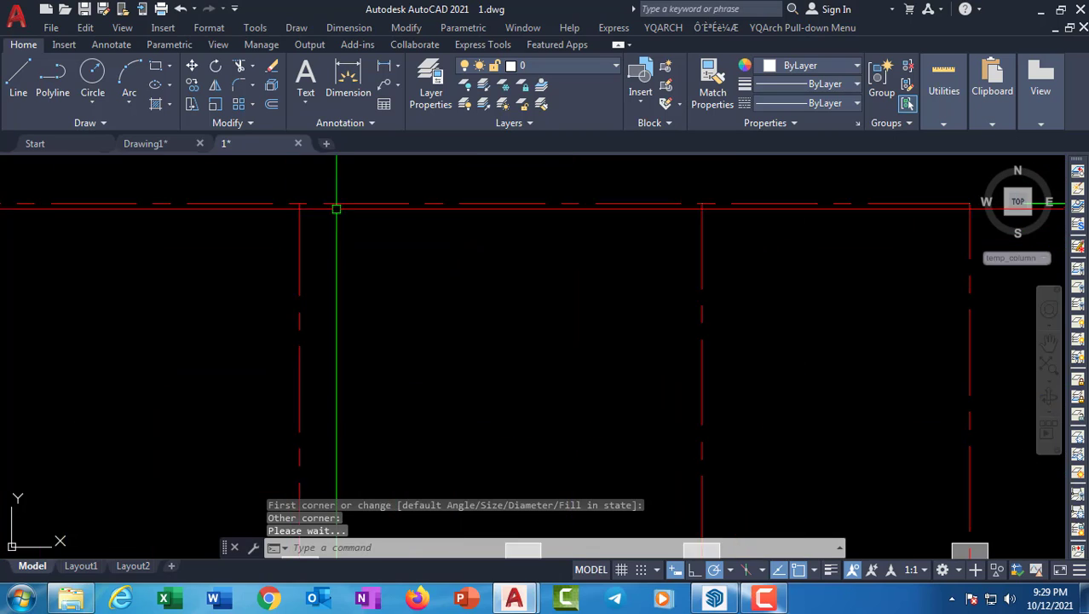
left_click(347, 260)
left_click(228, 238)
scroll(406, 301, "down", 6)
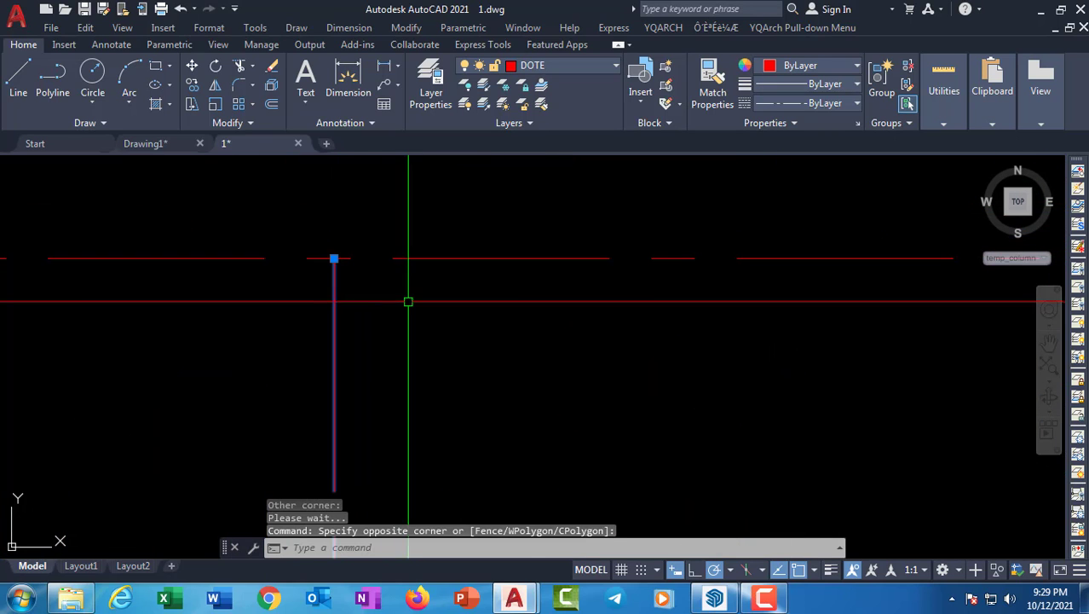
key("Escape")
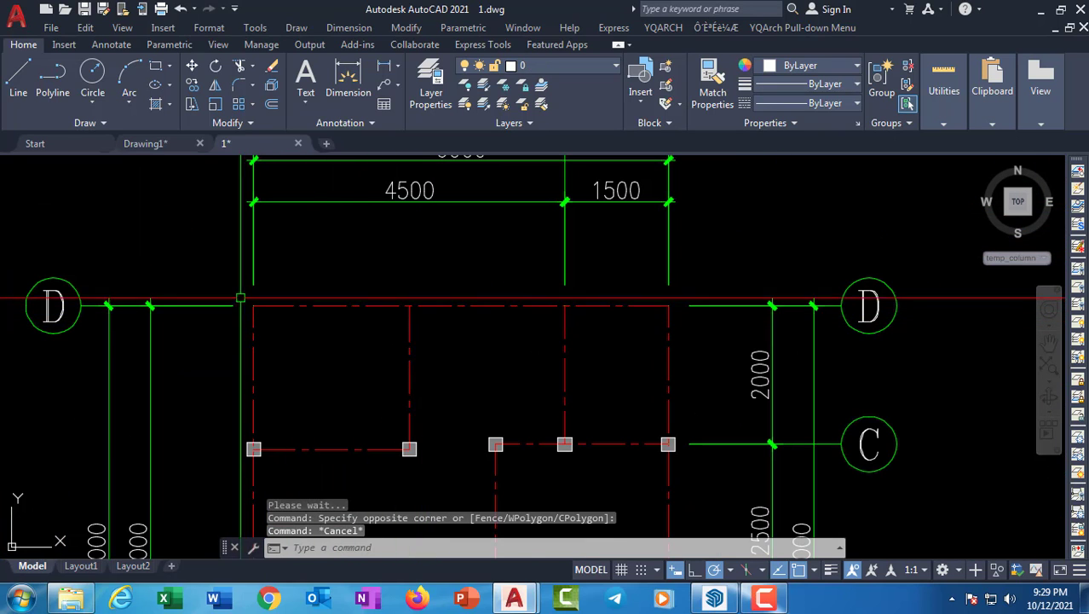
Repeat Arrange Columns to place 200,200 filled columns along axis D, windowing only that row from beyond 1-D to past axis 4
key("space")
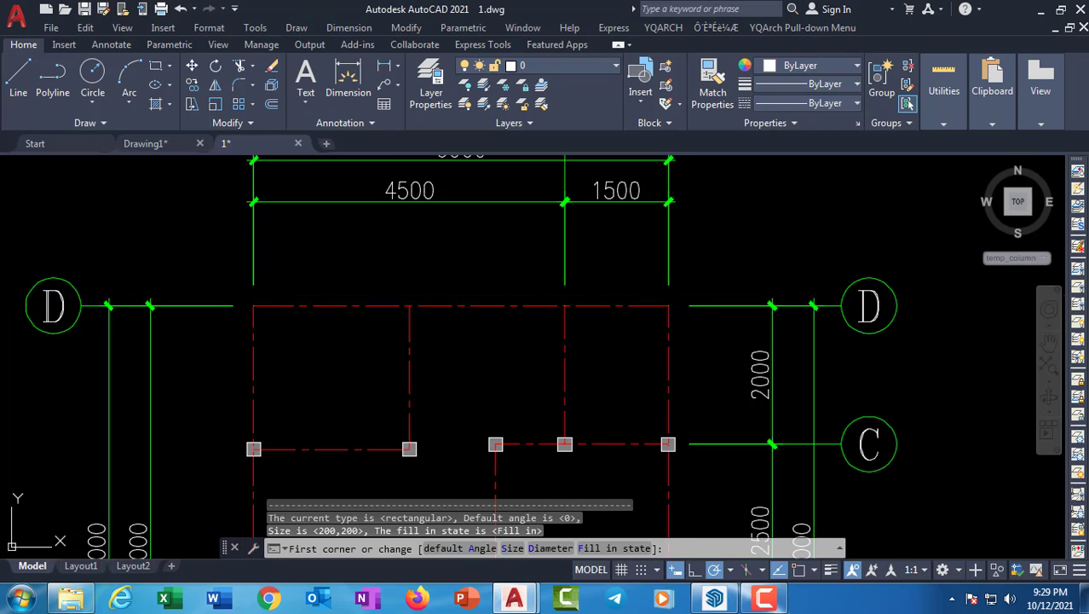
left_click(243, 294)
left_click(673, 362)
scroll(681, 362, "down", 5)
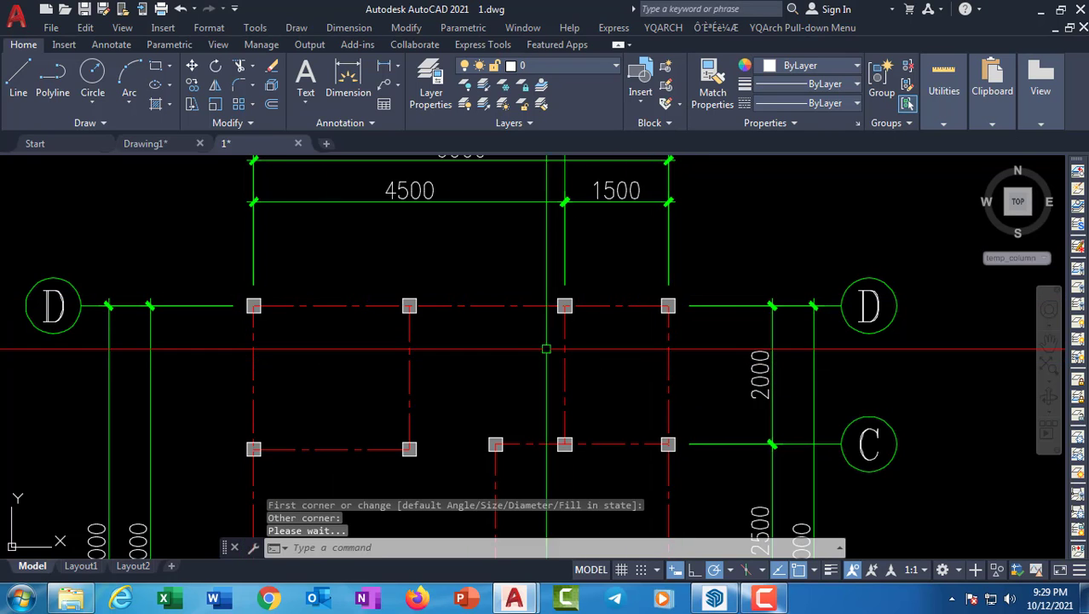
scroll(351, 339, "up", 3)
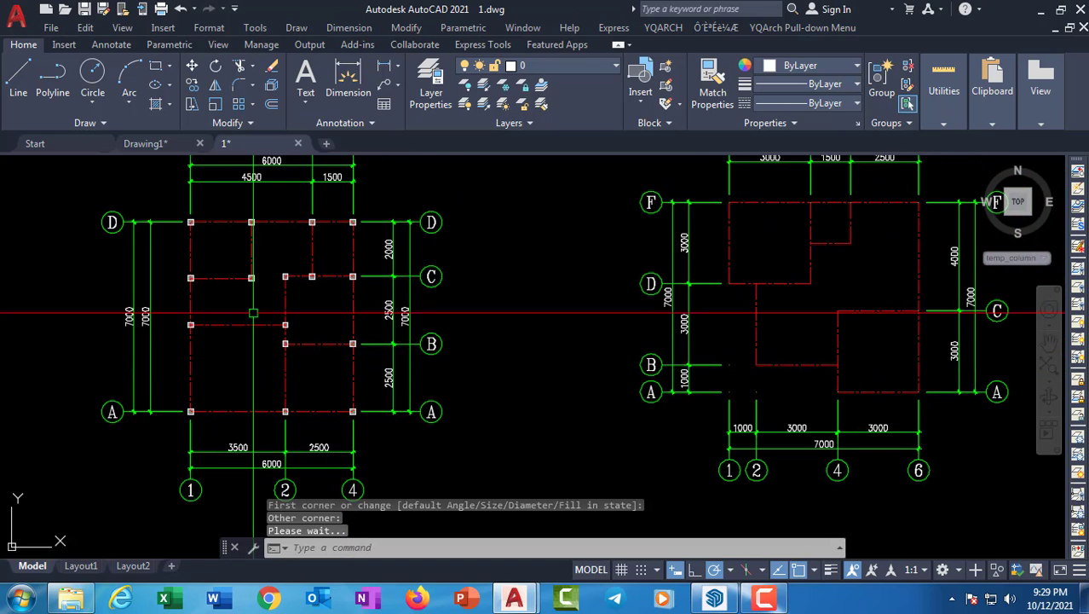
middle_click_drag(262, 311, 298, 321)
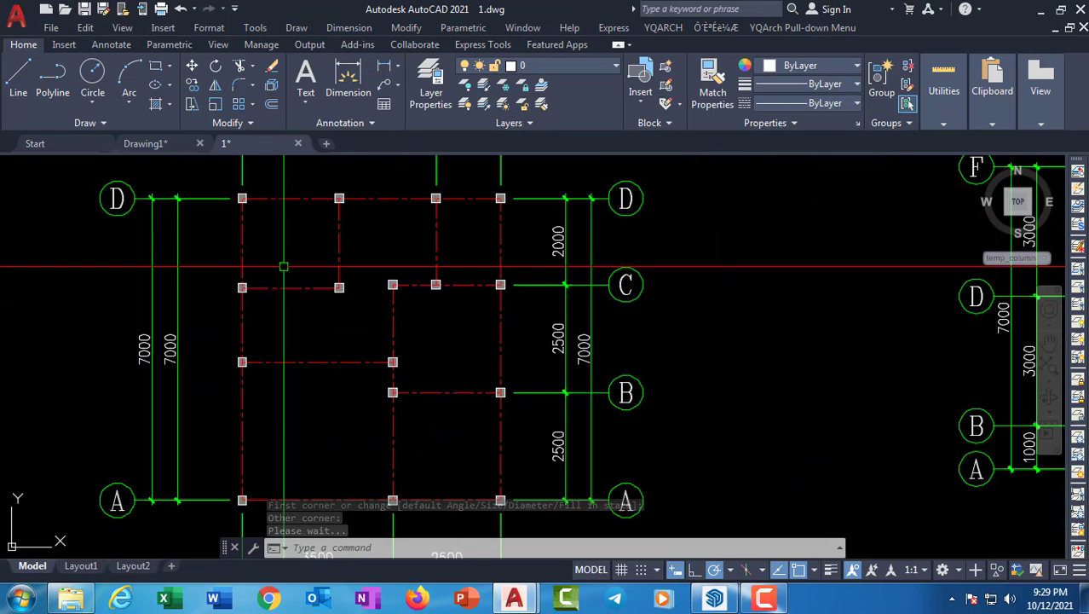
scroll(383, 280, "up", 4)
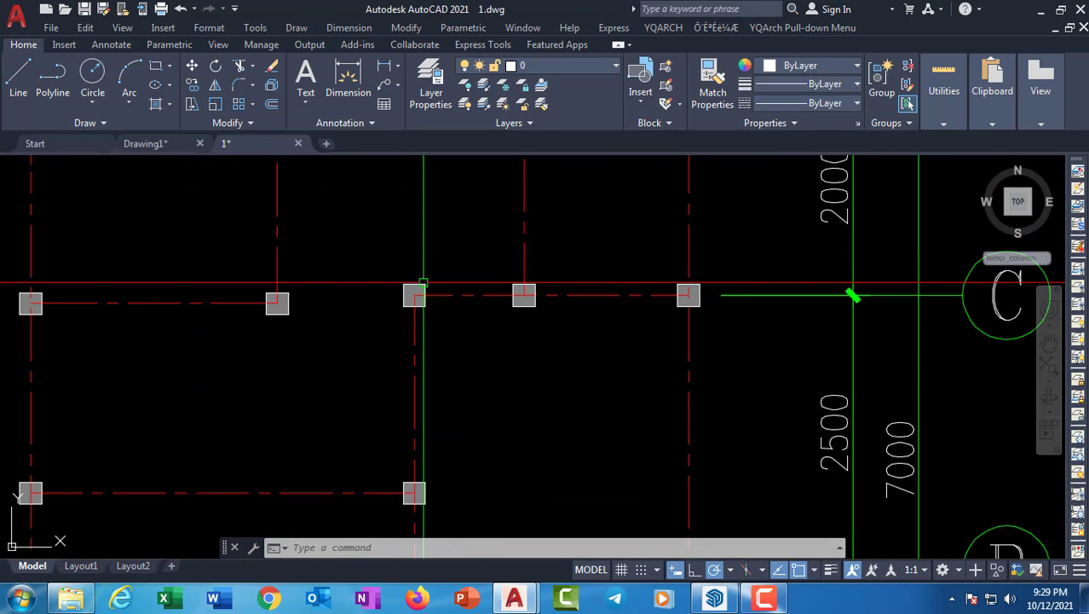
Select all columns similar to the one at the interior corner on axis C, including their fill, and erase them
left_click(424, 283)
scroll(391, 287, "up", 6)
left_click(524, 275)
left_click(331, 251)
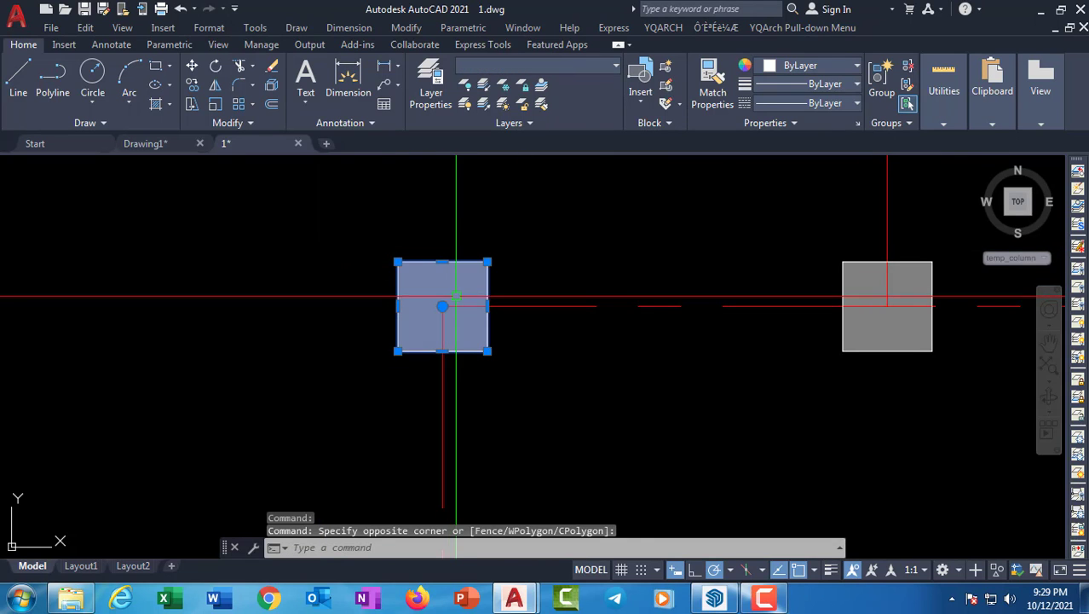
right_click(464, 285)
left_click(535, 441)
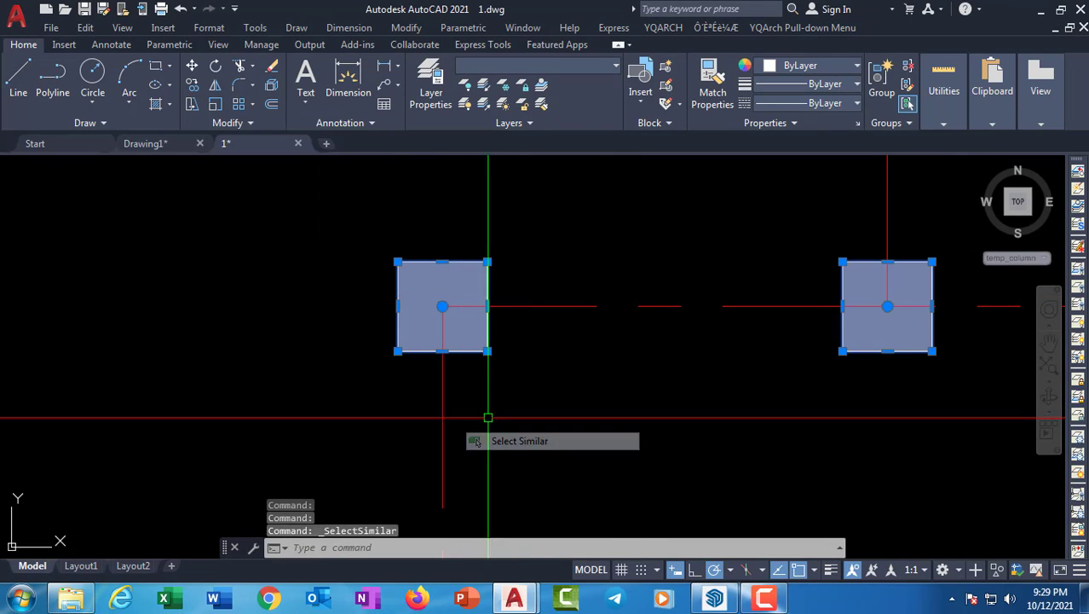
scroll(408, 364, "down", 6)
type("e")
key("space")
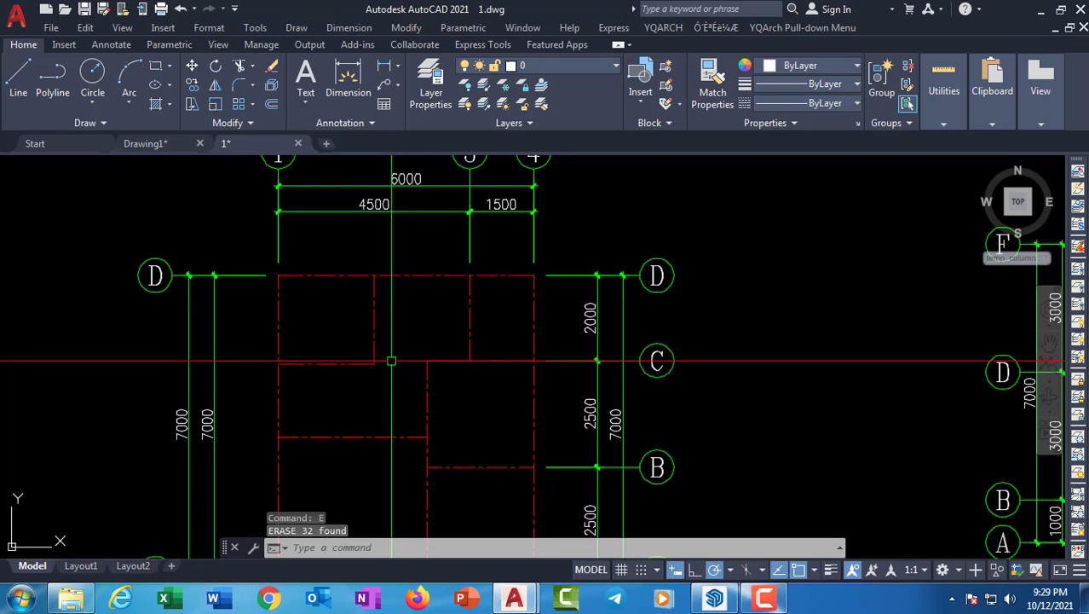
mouse_move(391, 360)
middle_mouse_down()
mouse_move(374, 319)
mouse_move(396, 334)
mouse_move(404, 295)
middle_mouse_up()
scroll(387, 333, "down", 3)
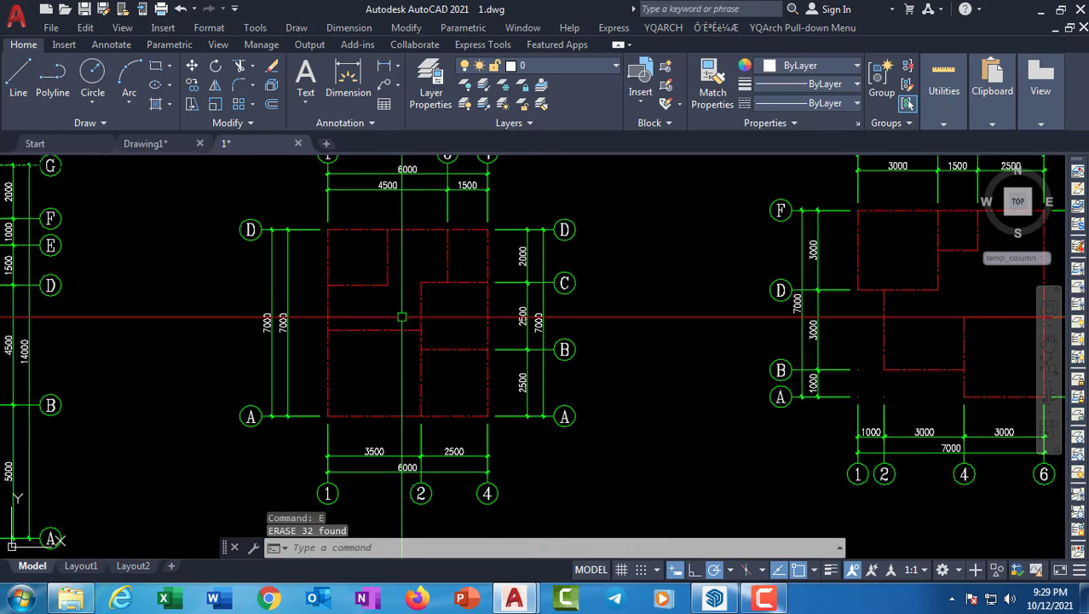
Arrange filled rectangular columns sized 200,200 at all intersections of the 6000 by 7000 plan, windowing from beyond corner 1-A to beyond 4-D
type("z")
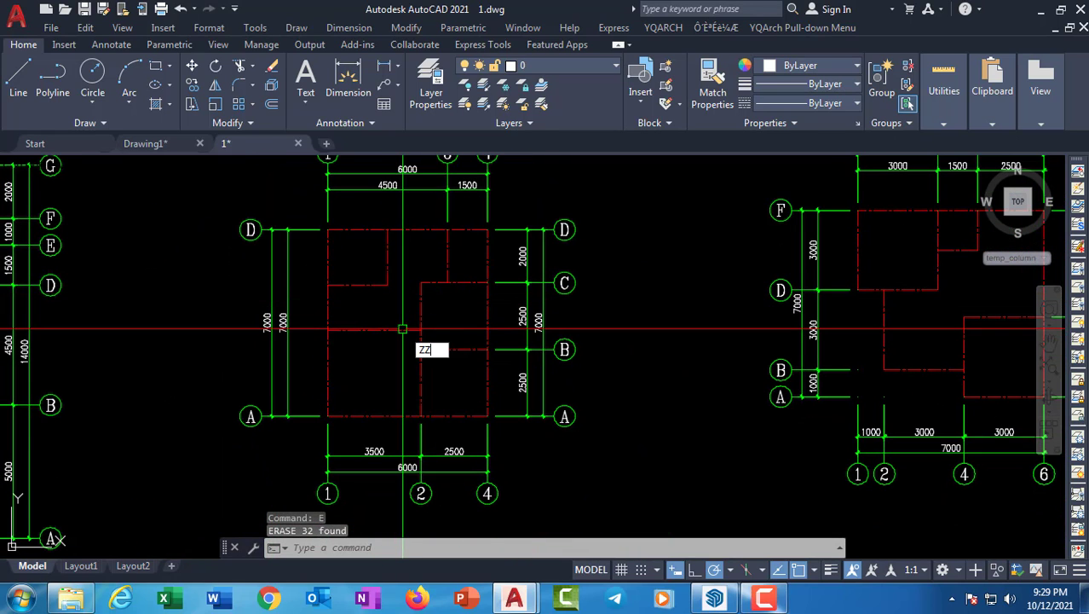
type("ZB")
left_click(444, 380)
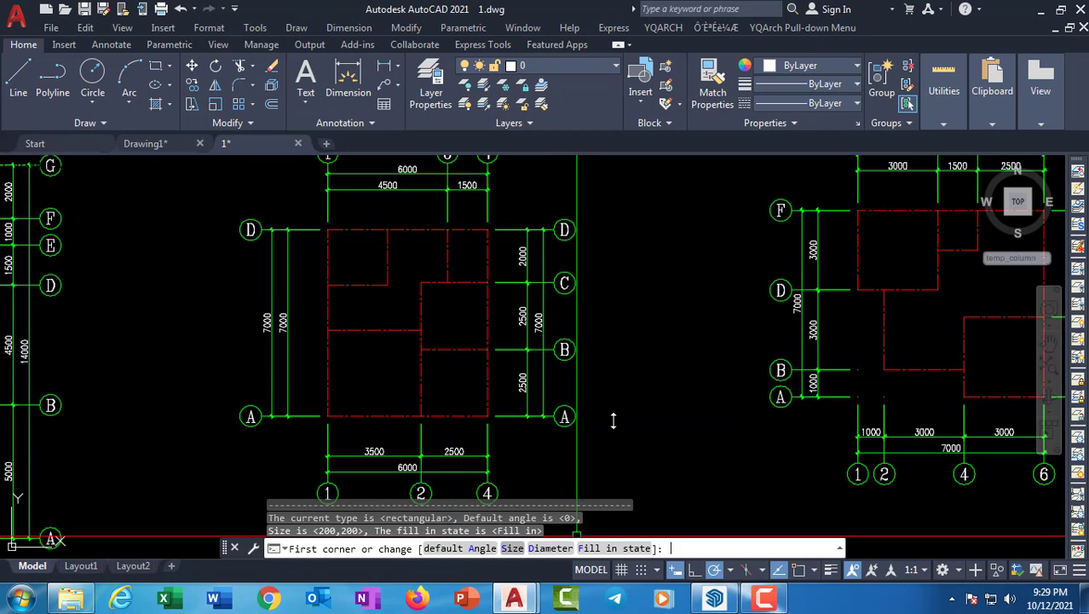
type("s")
key("Return")
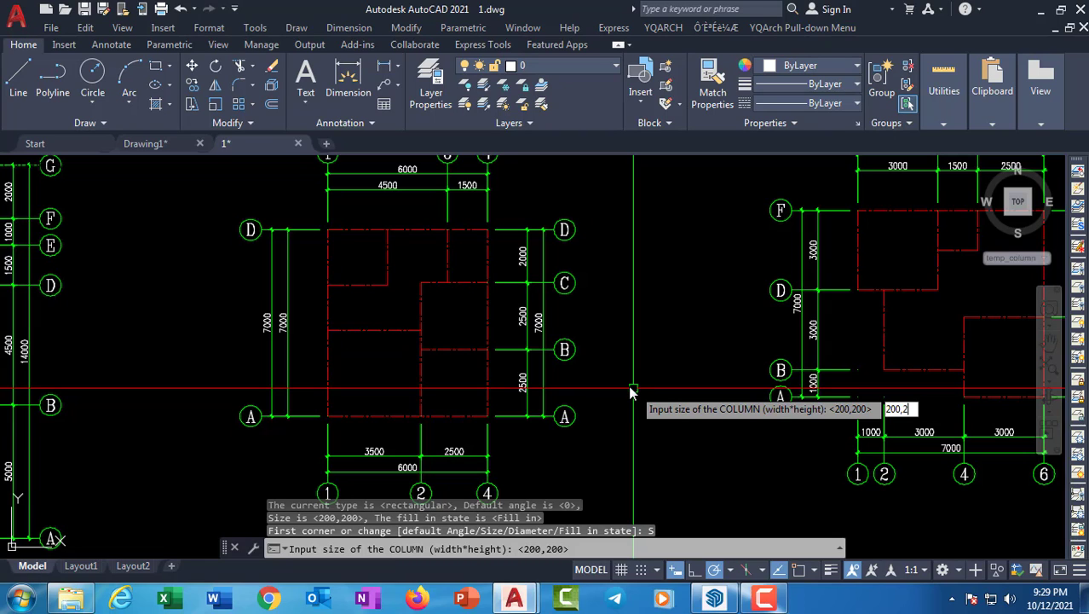
key("Return")
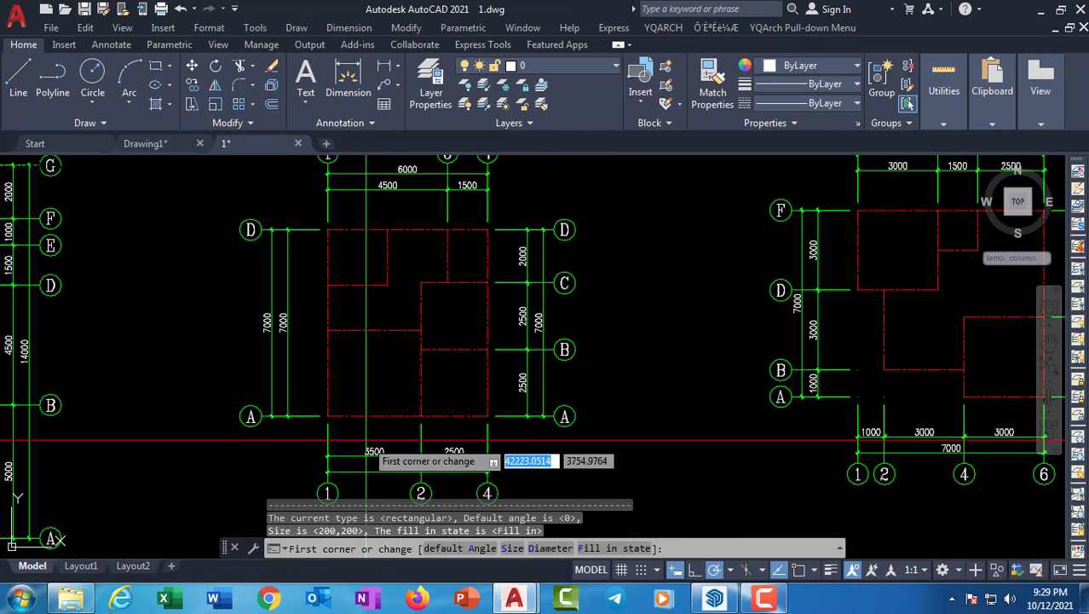
left_click(325, 414)
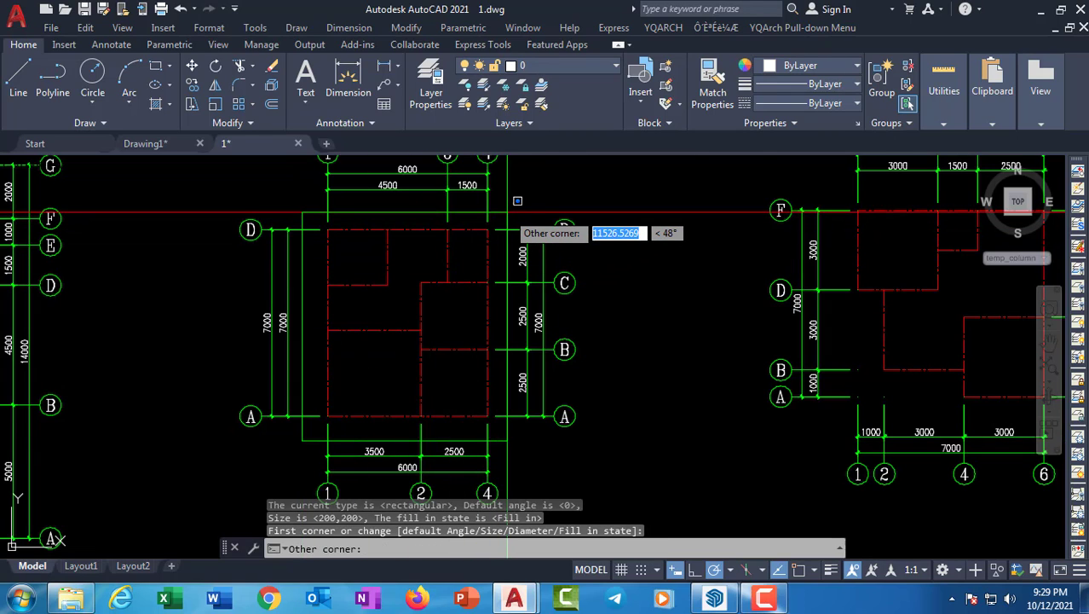
left_click(514, 200)
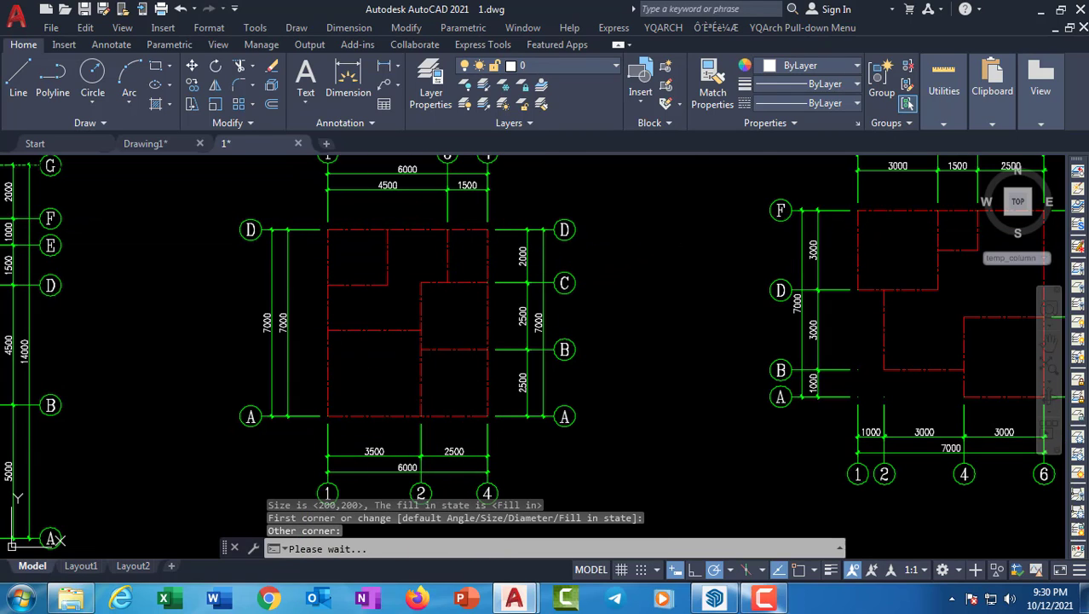
middle_click_drag(369, 380, 357, 384)
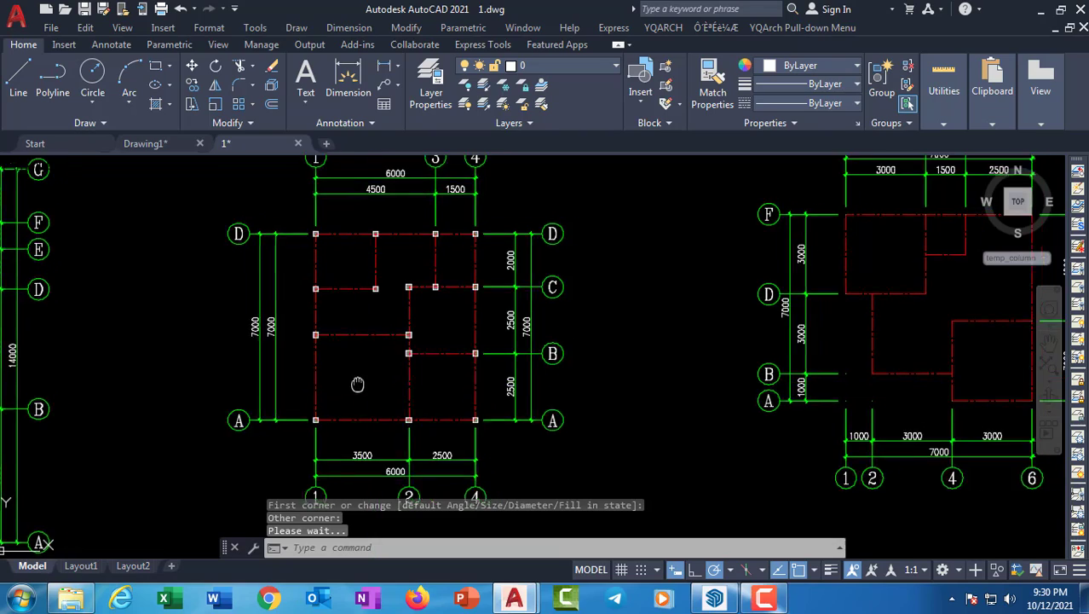
scroll(311, 336, "up", 3)
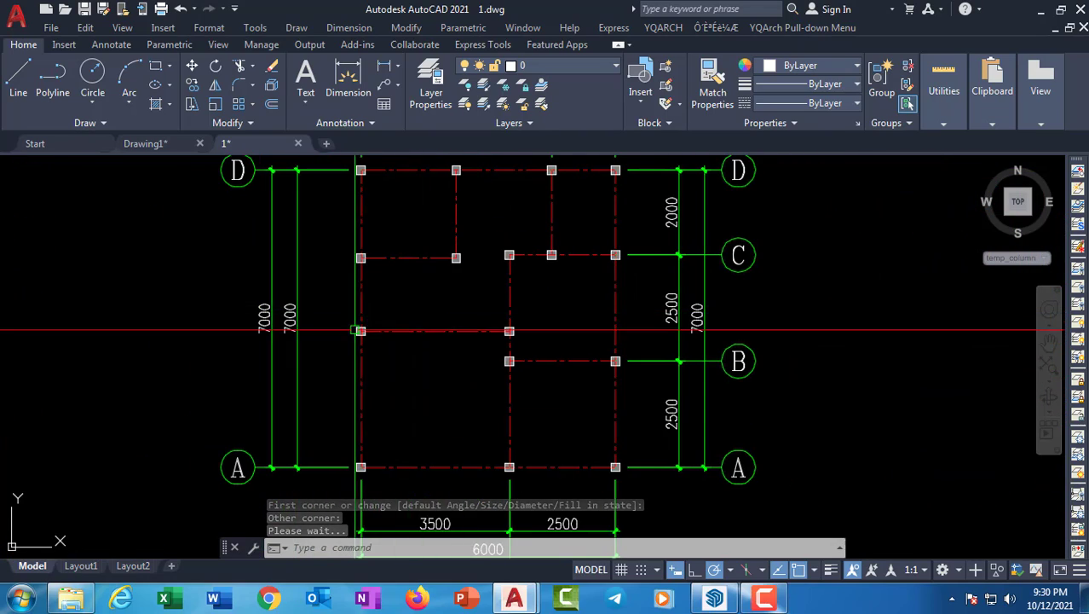
scroll(436, 339, "down", 1)
Start Arrange Columns for the neighbouring plan with axes 1 to 6 and A to F, and set the column size to 150,200
middle_click_drag(672, 336, 914, 335)
middle_click_drag(805, 343, 437, 355)
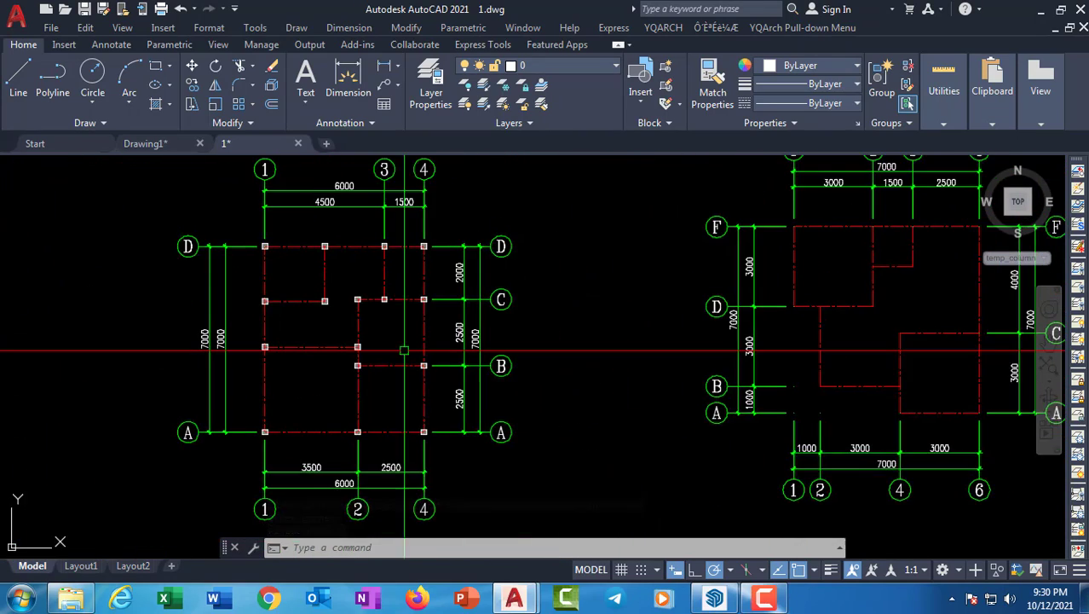
mouse_move(898, 341)
middle_mouse_down()
mouse_move(596, 341)
mouse_move(490, 411)
middle_mouse_up()
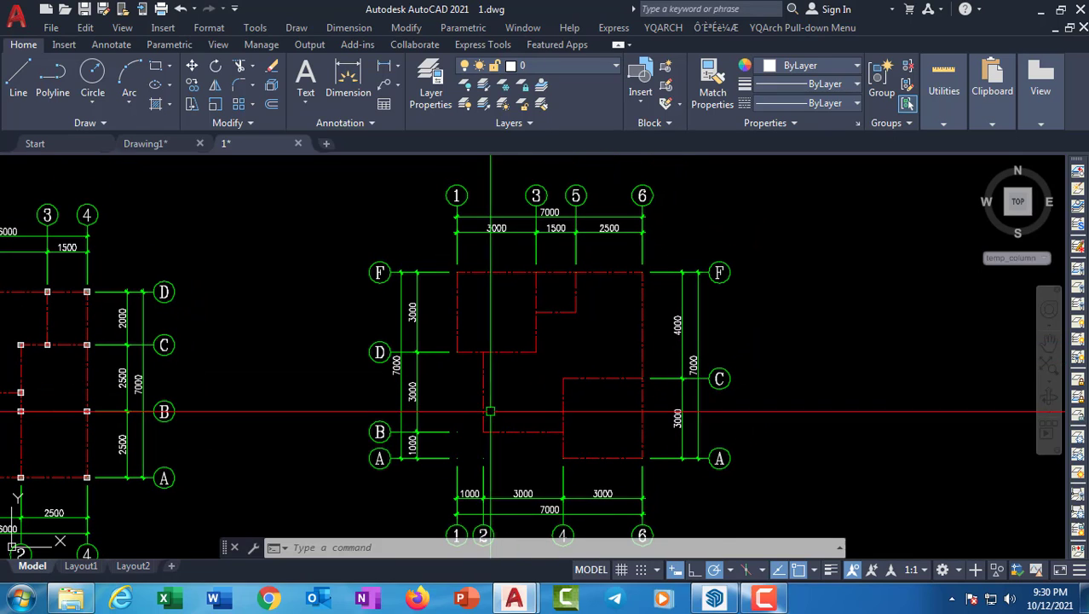
scroll(472, 431, "up", 2)
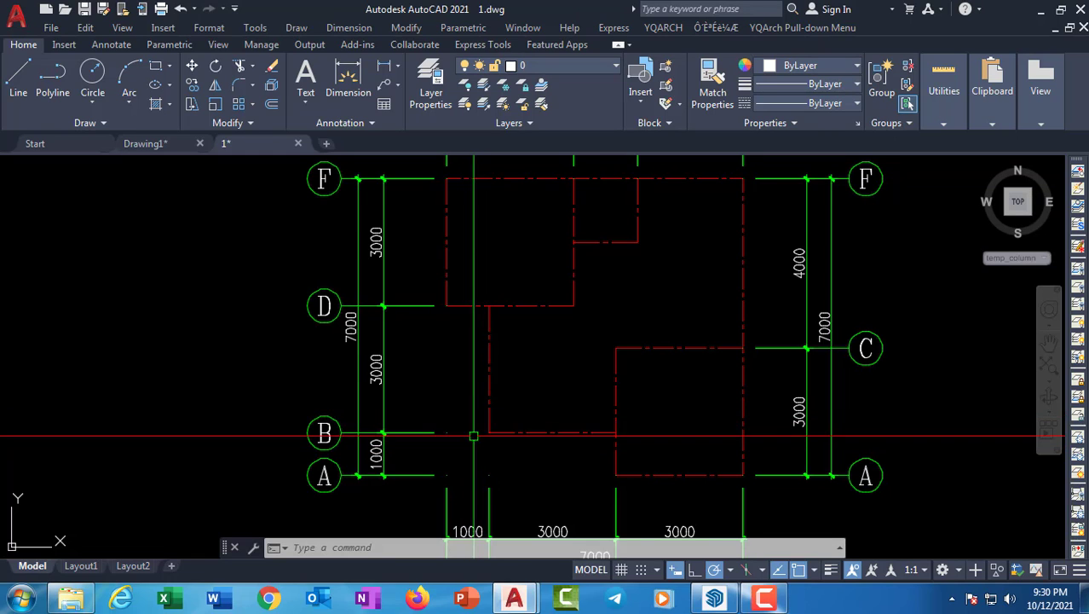
middle_click_drag(469, 431, 486, 438)
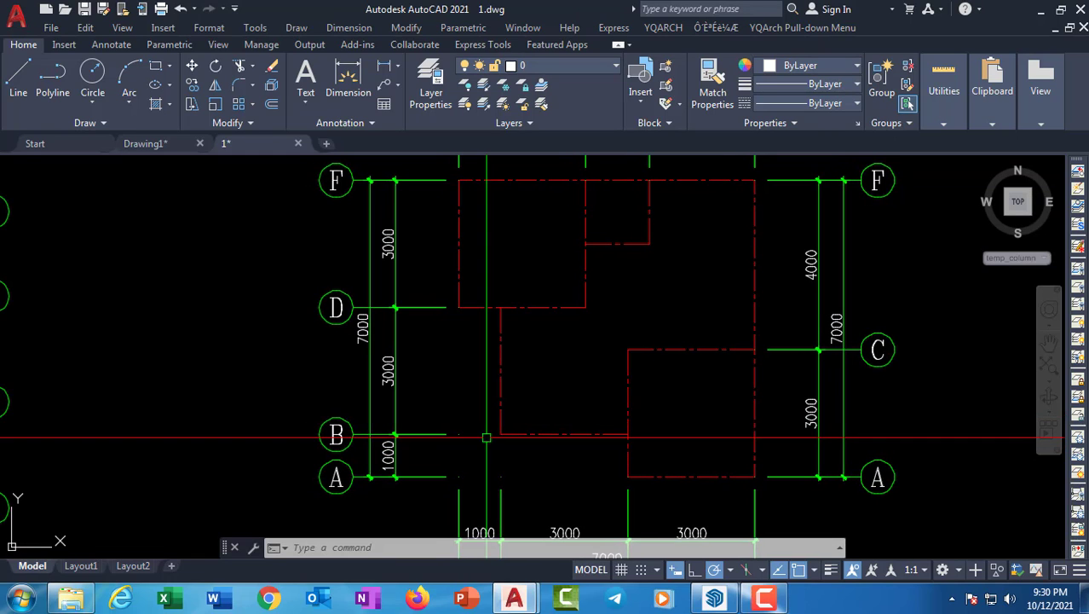
left_click(663, 27)
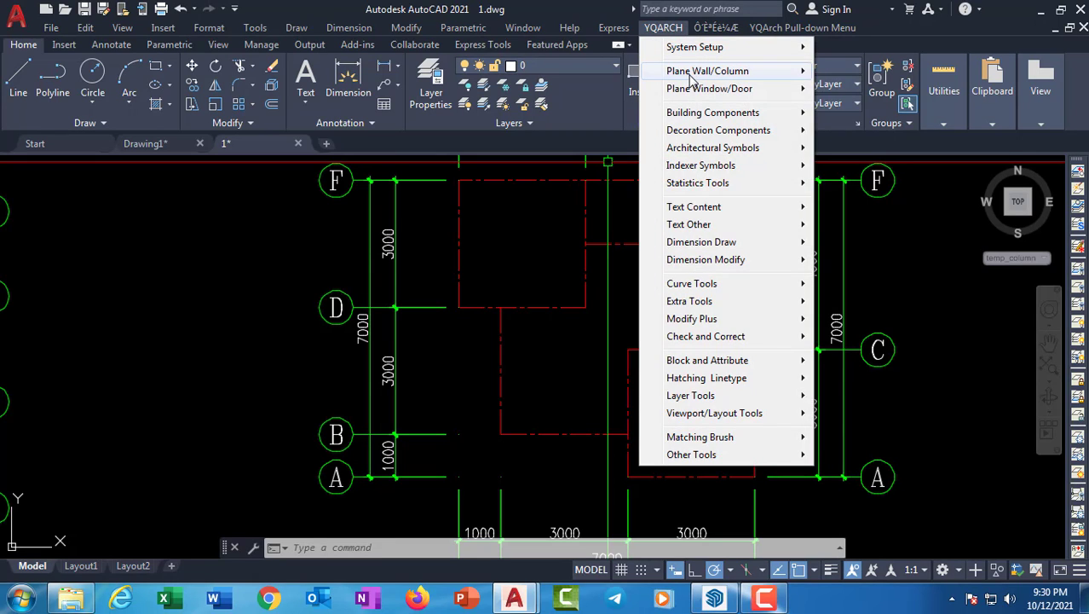
mouse_move(723, 75)
left_click(887, 348)
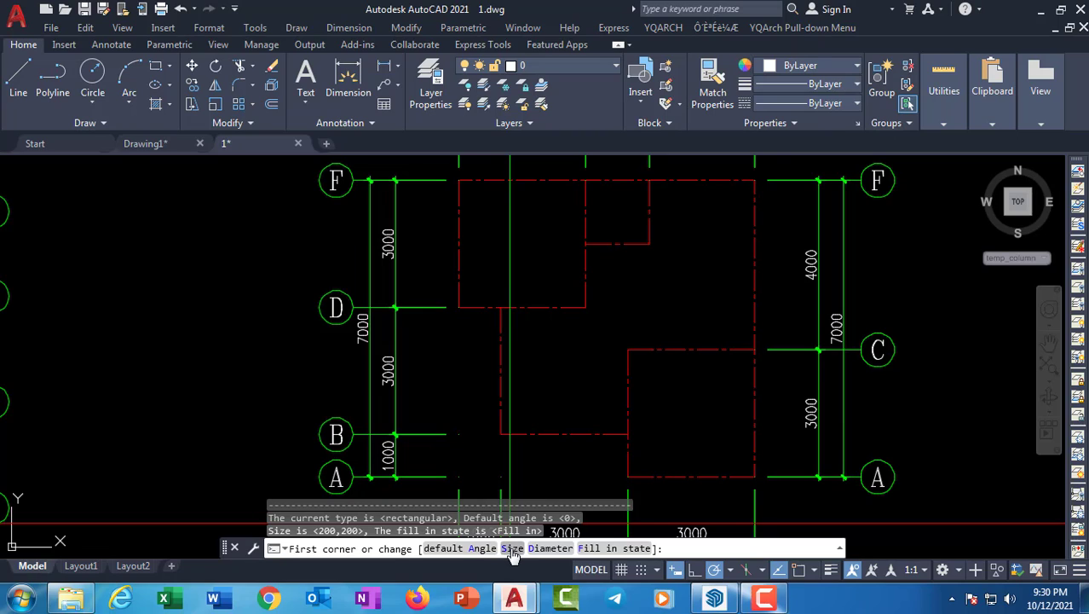
left_click(512, 549)
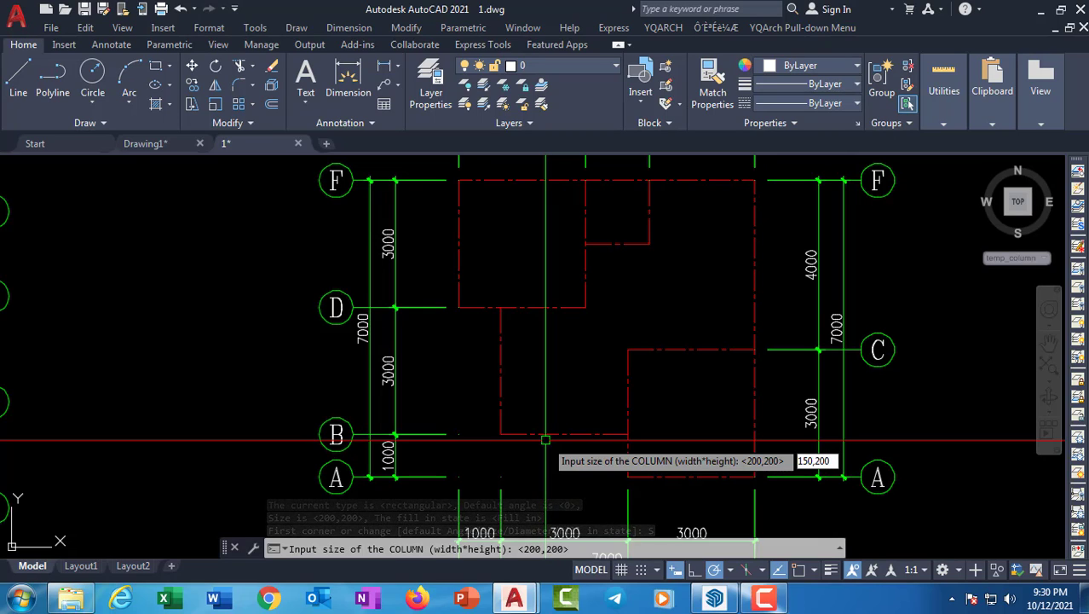
type("150,200")
key("Return")
Arrange the filled rectangular columns at that plan's axis intersections, windowing the whole grid from beyond corner 1-F to beyond corner 6-A
scroll(546, 409, "down", 4)
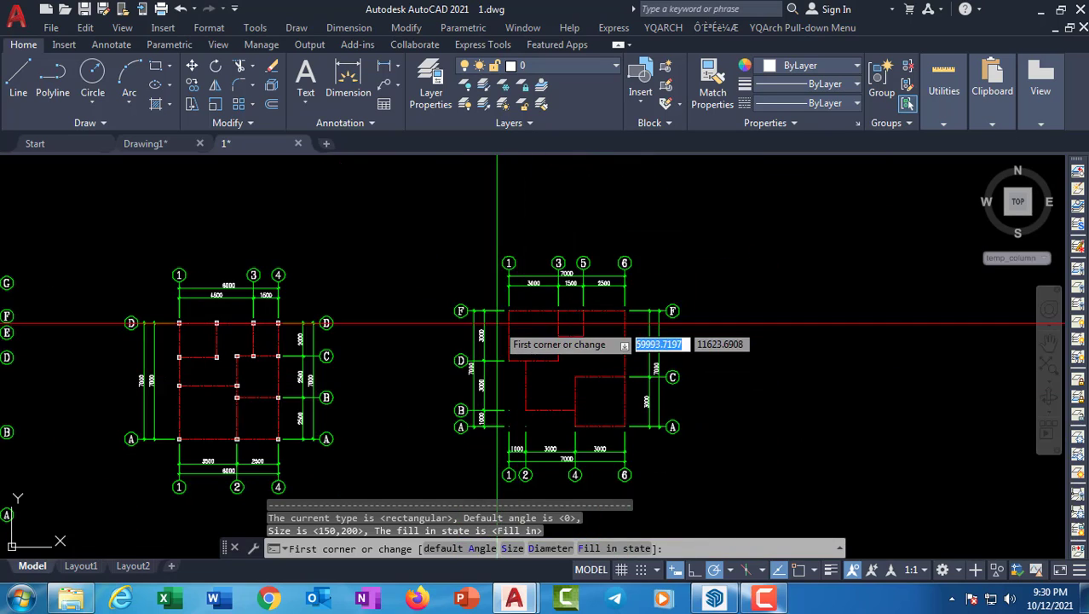
middle_click_drag(496, 320, 421, 247)
scroll(421, 248, "up", 2)
left_click(440, 225)
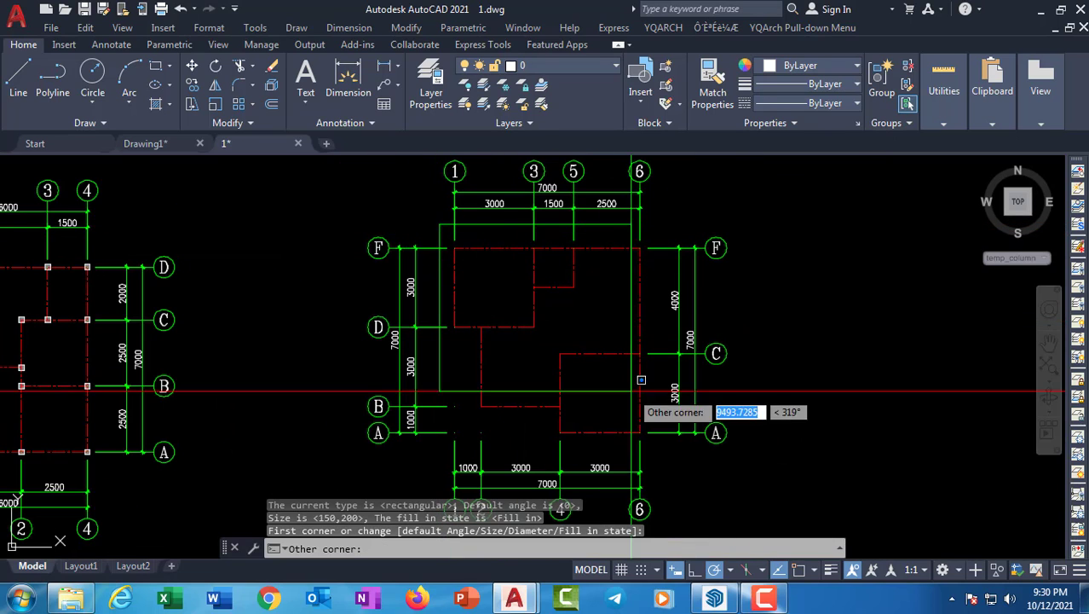
left_click(647, 447)
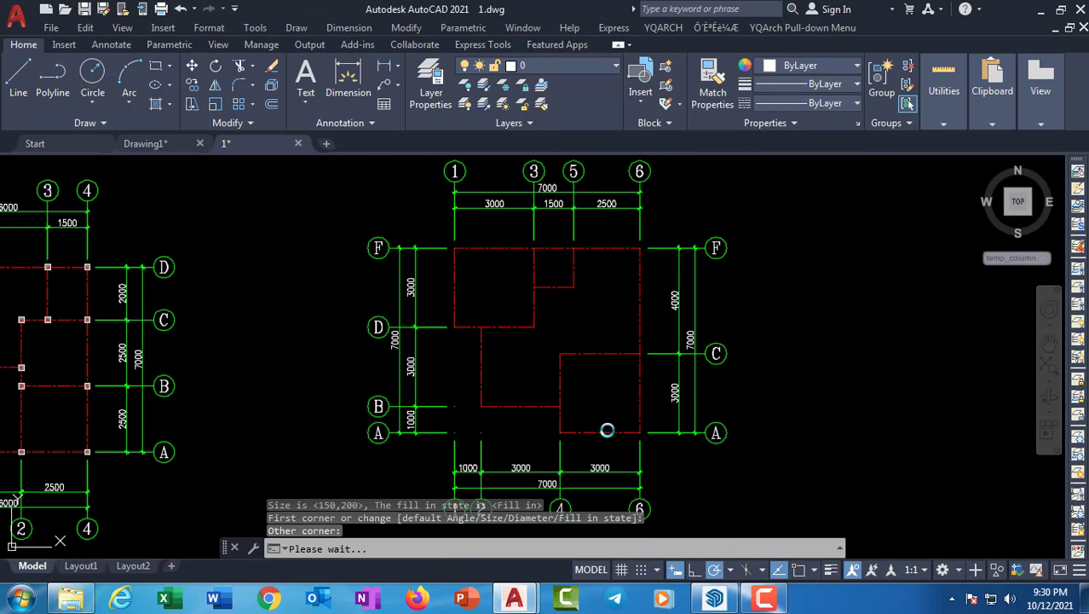
scroll(538, 395, "up", 2)
middle_click_drag(598, 442, 664, 440)
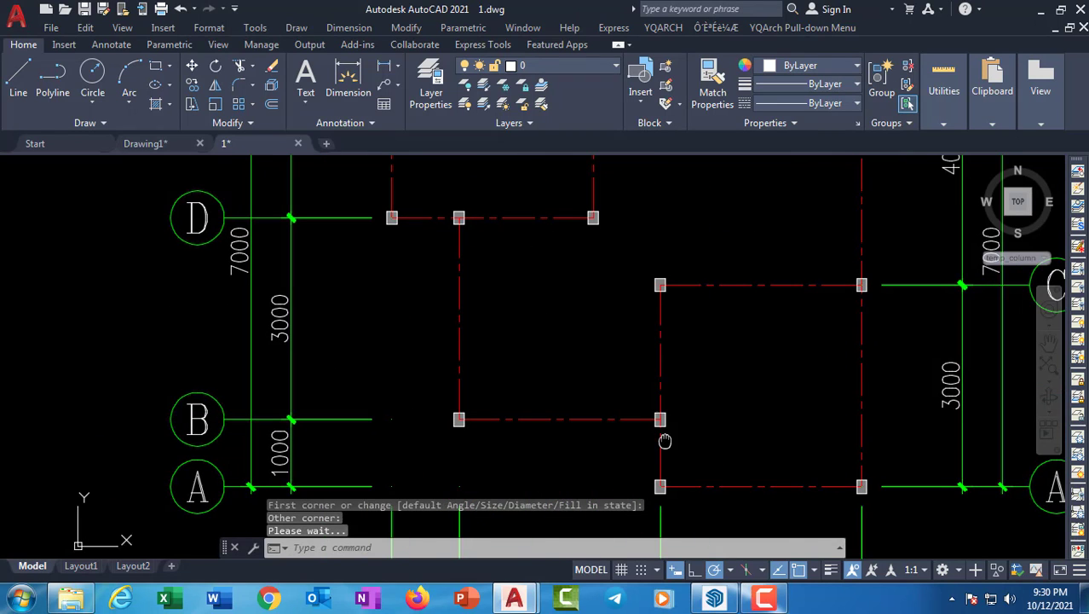
middle_click_drag(452, 428, 431, 486)
middle_click_drag(409, 321, 399, 348)
scroll(399, 348, "up", 2)
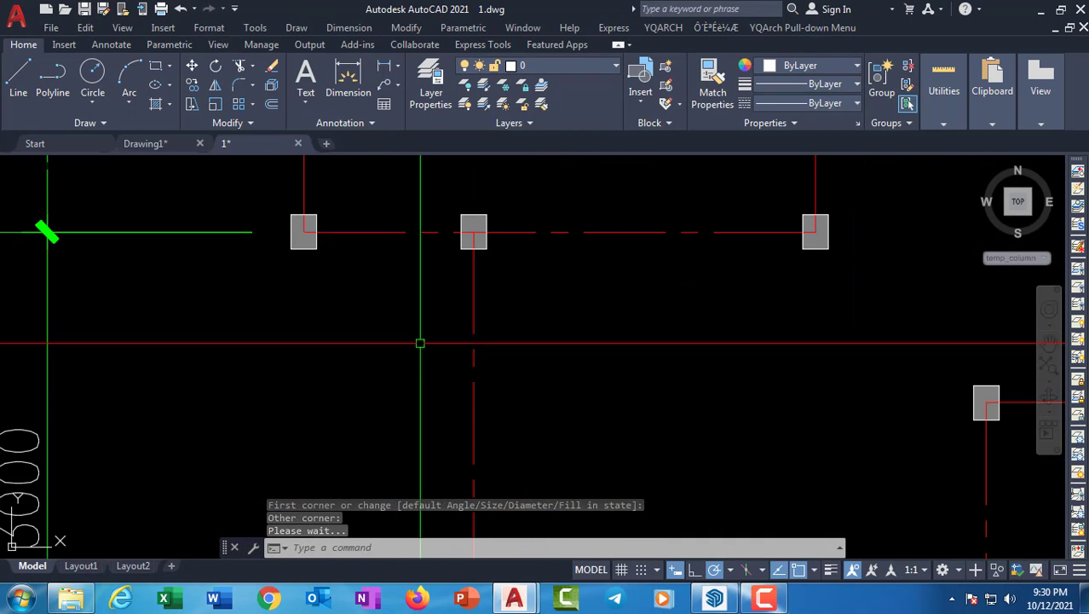
Examine the columns placed in both plans and how the axis lines meet them at the intersections
scroll(443, 343, "down", 3)
scroll(578, 313, "down", 6)
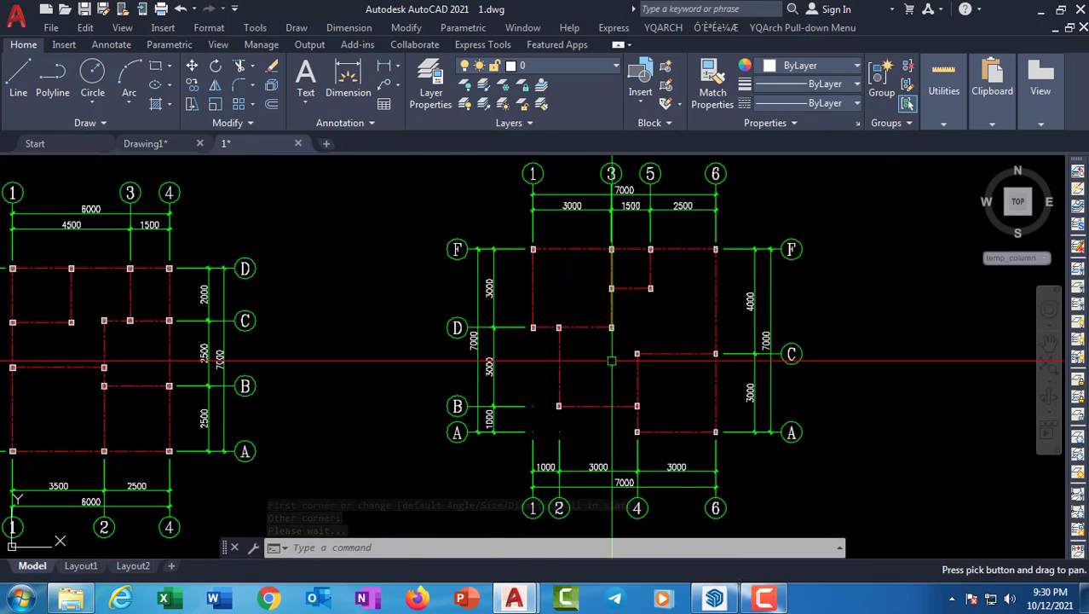
scroll(247, 333, "up", 10)
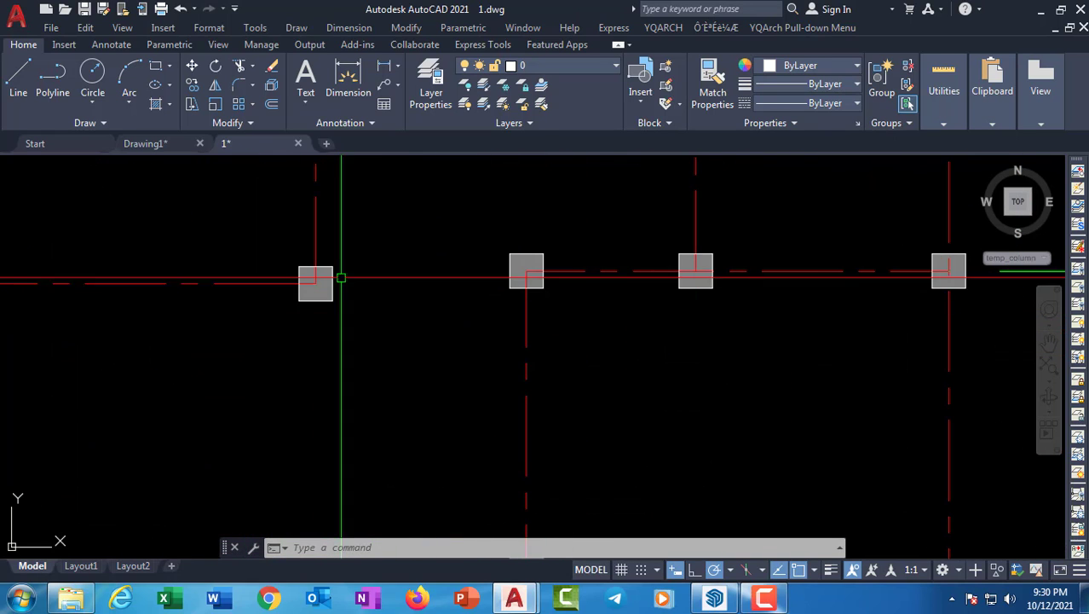
scroll(335, 293, "down", 4)
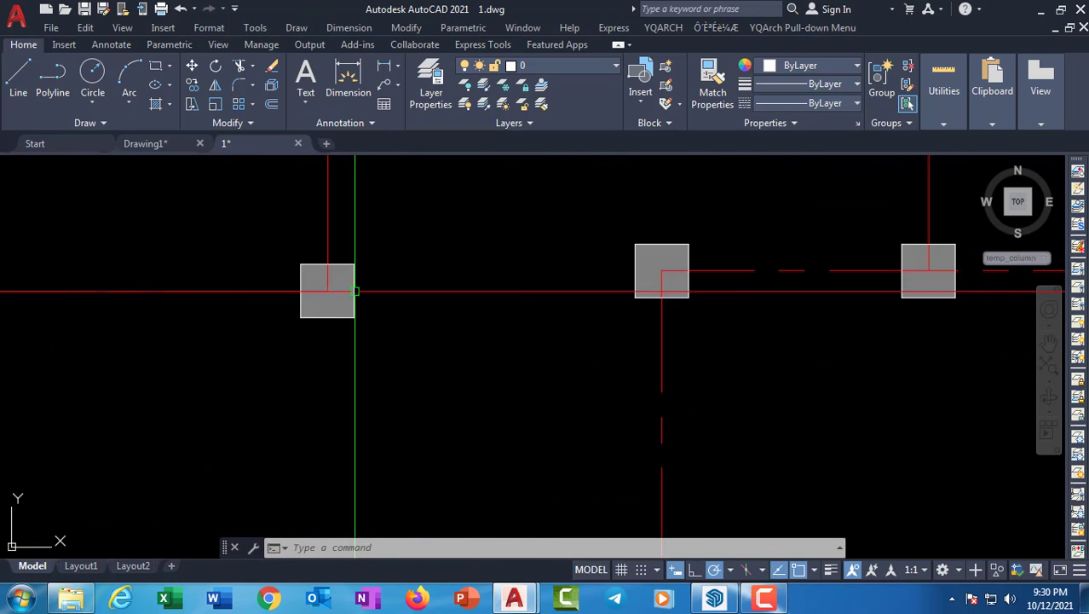
scroll(354, 292, "up", 2)
left_click(381, 345)
left_click(329, 232)
scroll(305, 278, "up", 4)
scroll(392, 317, "down", 4)
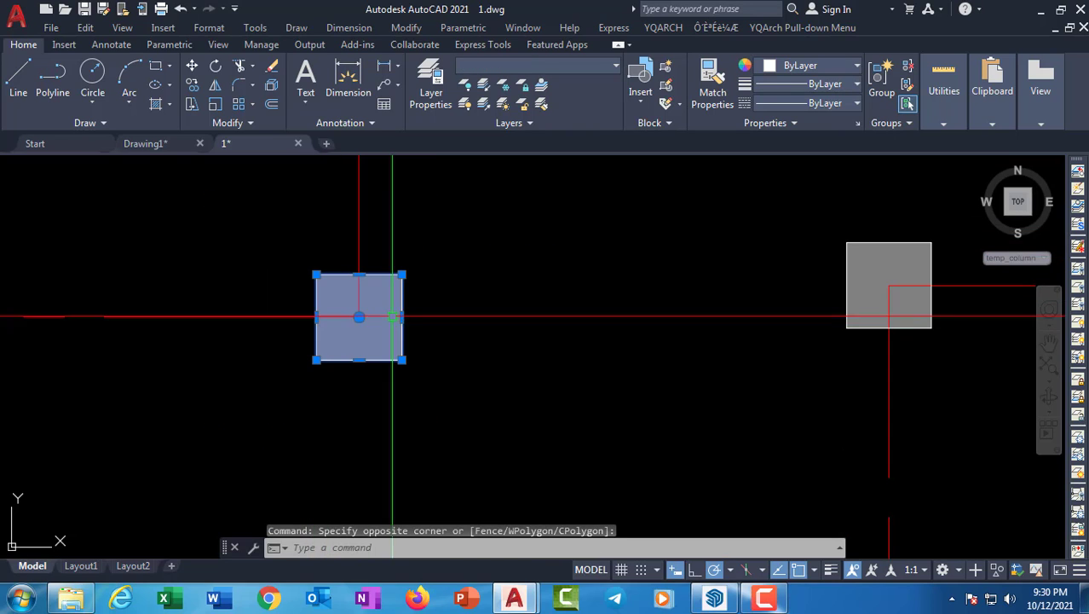
key("Escape")
scroll(371, 302, "up", 2)
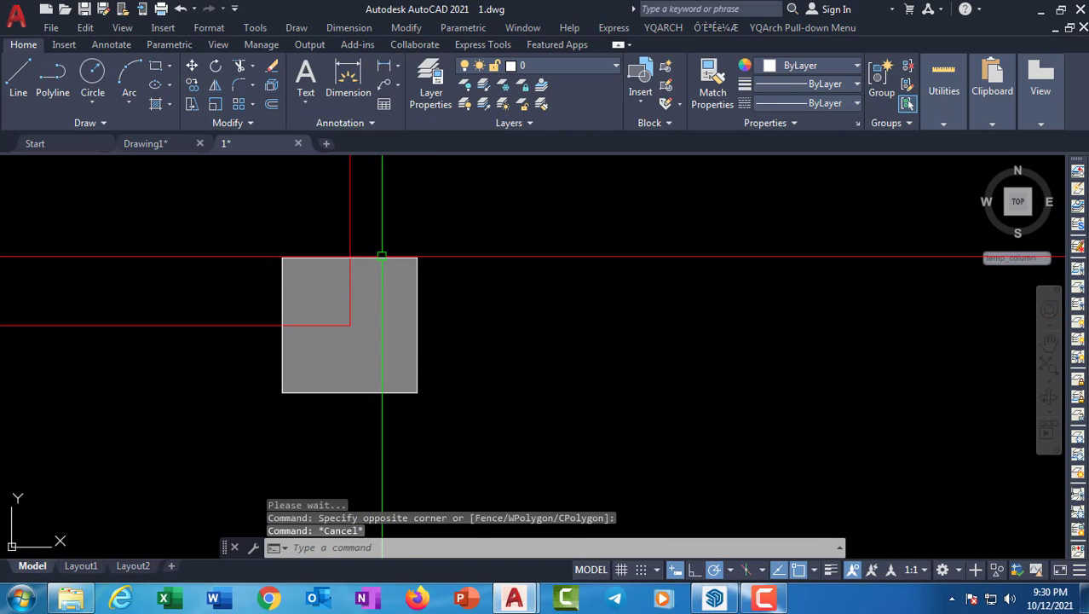
left_click(382, 256)
key("Escape")
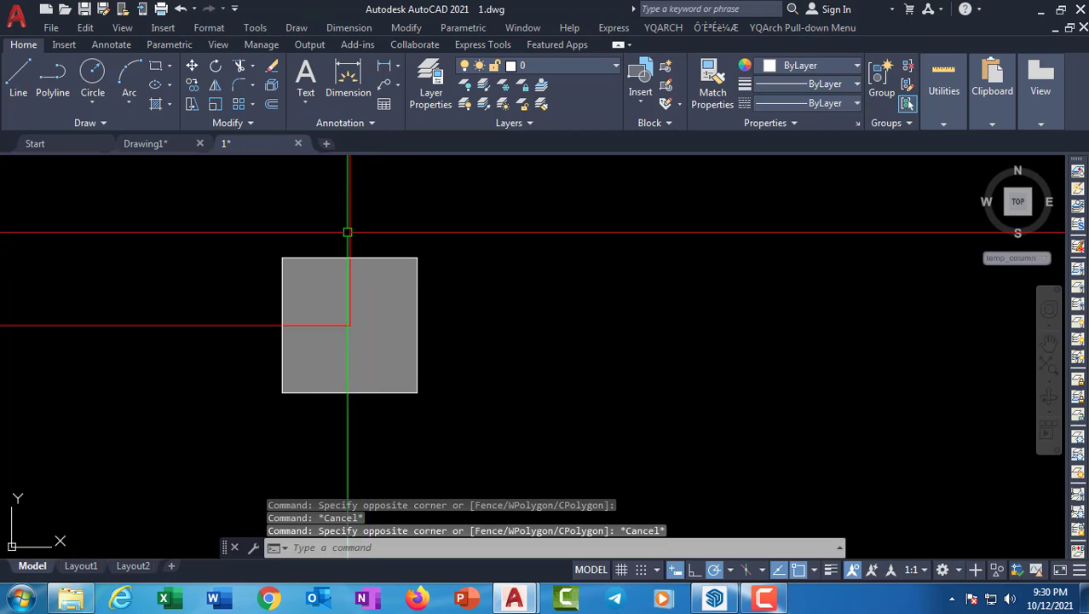
Select all axis lines similar to the short vertical one below axis D and send them to the back of the draw order
left_click(348, 232)
scroll(440, 372, "down", 4)
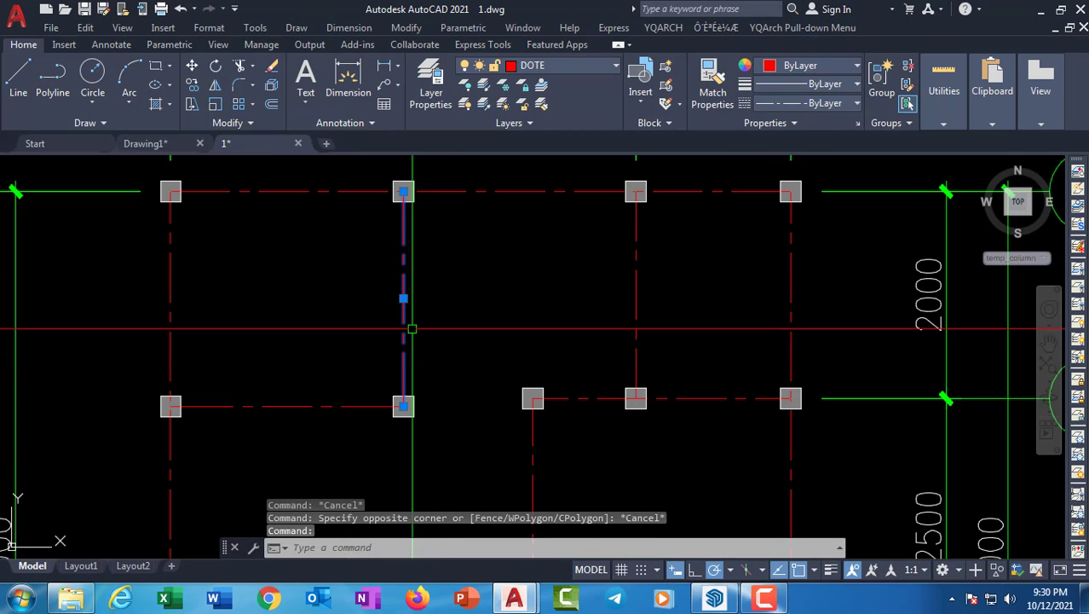
middle_click_drag(406, 287, 396, 326)
right_click(393, 308)
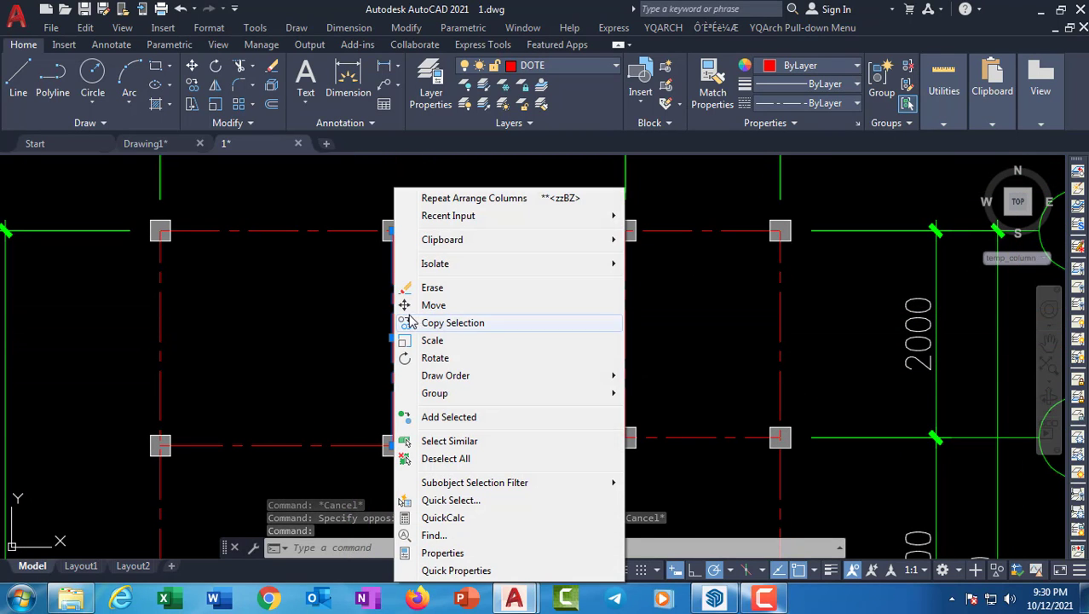
left_click(449, 440)
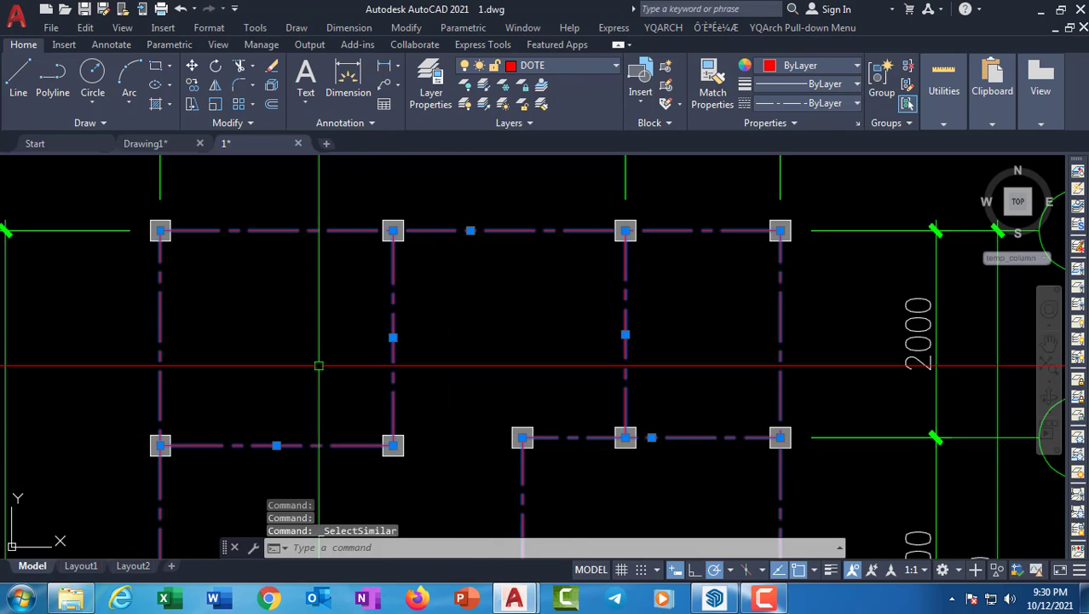
scroll(323, 358, "down", 4)
scroll(502, 336, "up", 6)
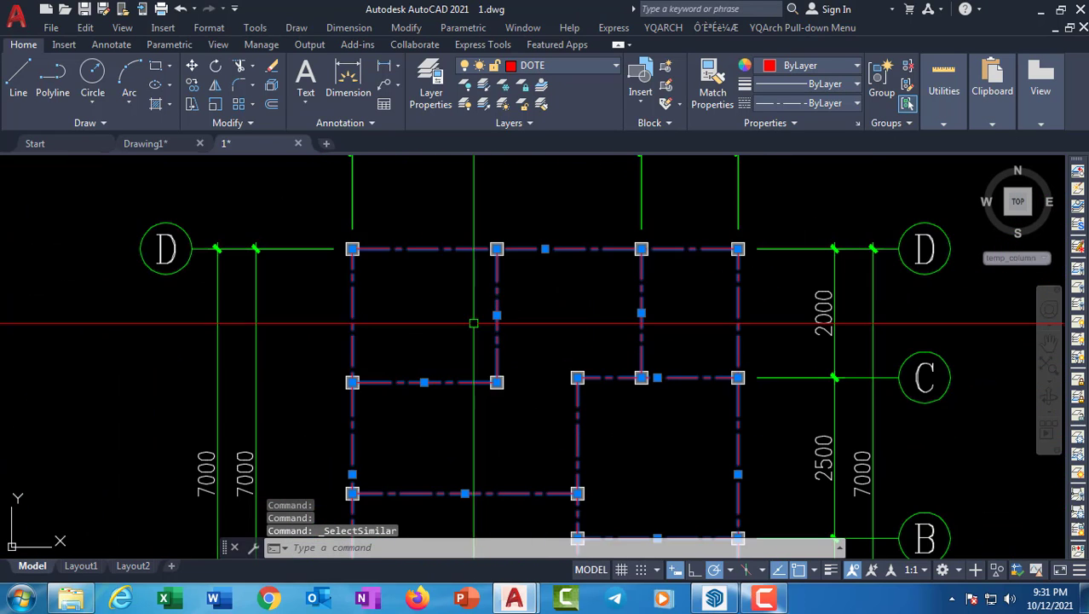
right_click(504, 336)
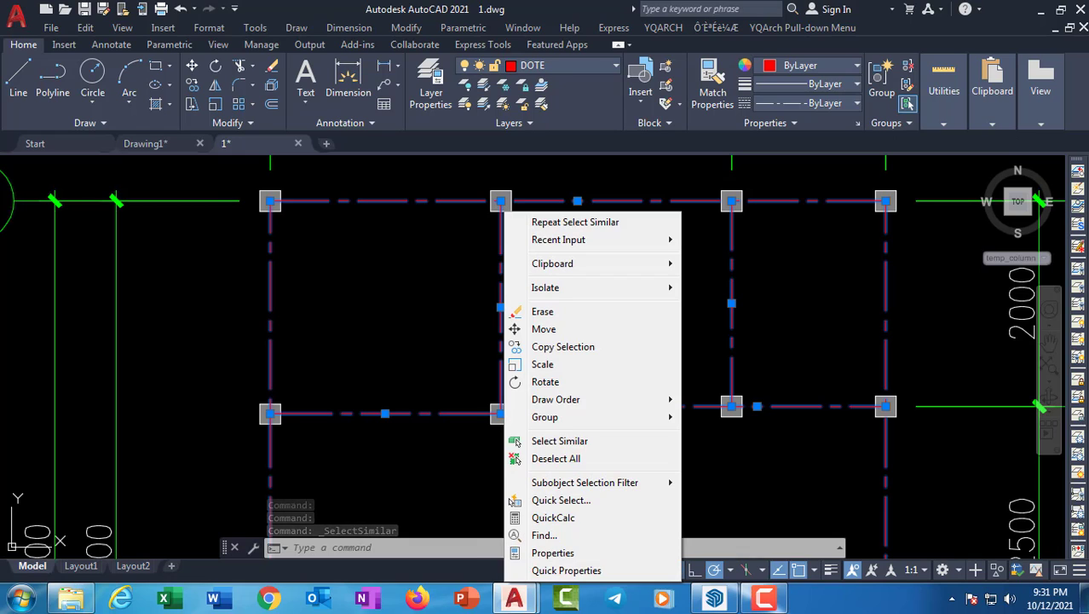
mouse_move(573, 407)
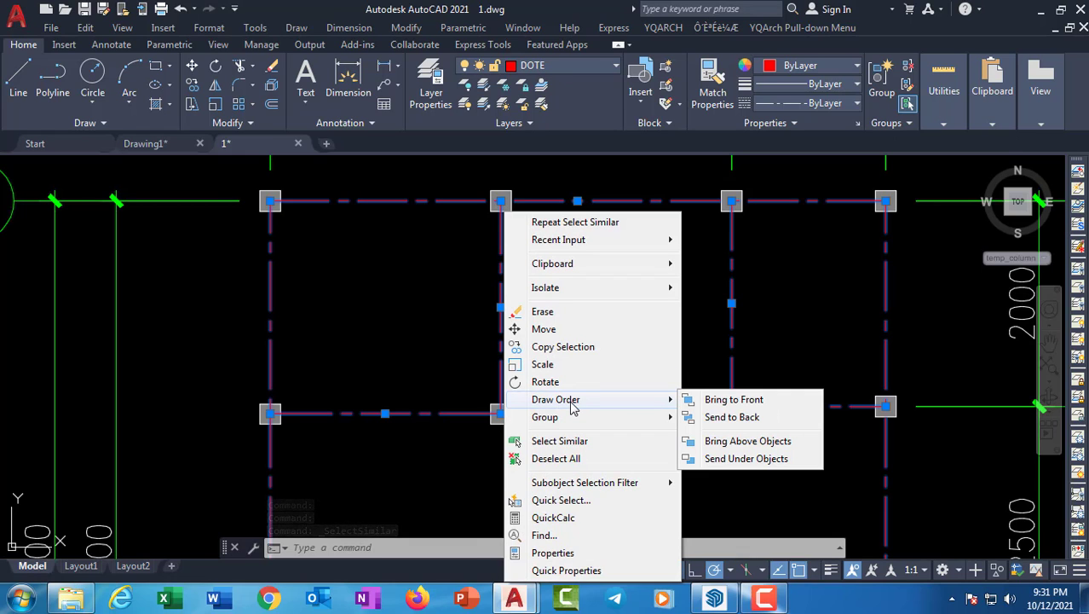
left_click(731, 417)
scroll(490, 418, "up", 4)
scroll(478, 367, "down", 6)
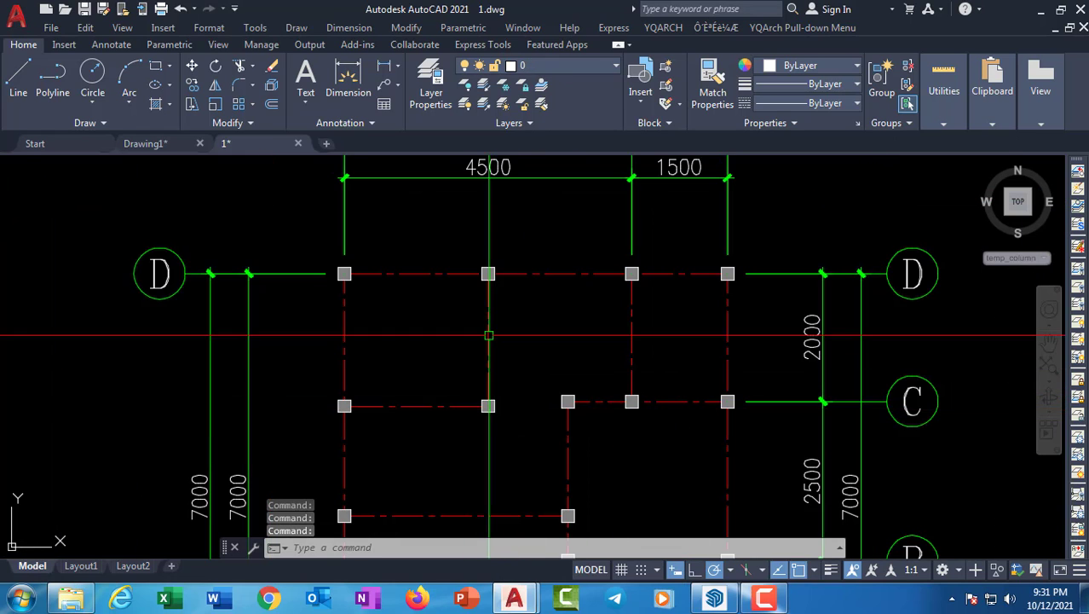
Examine the column layout of the 6000 by 7000 plan and compare it with the neighbouring floor plans
scroll(362, 240, "down", 6)
scroll(639, 349, "up", 9)
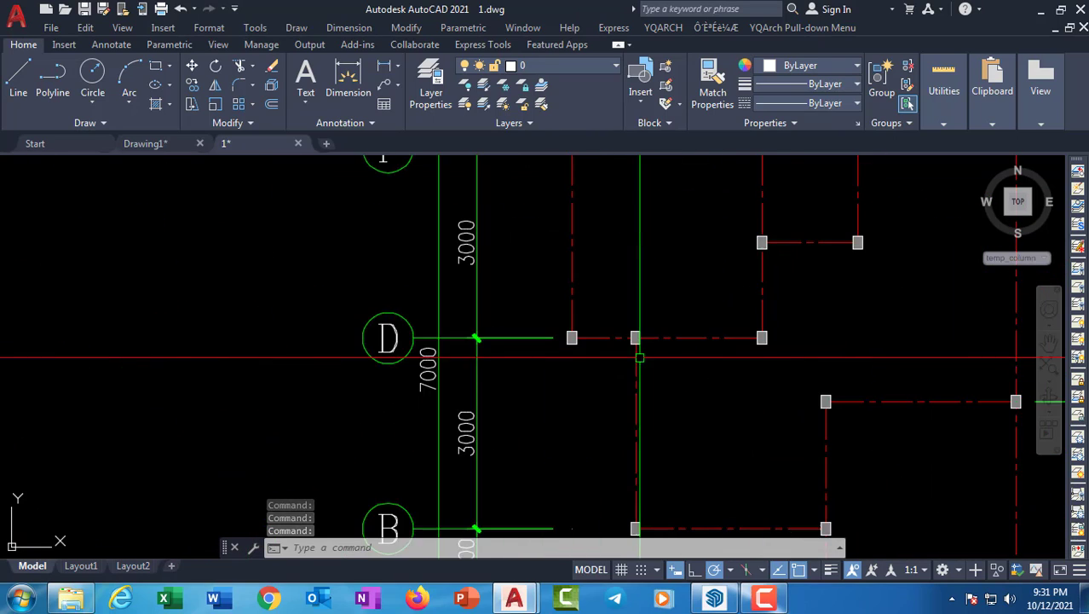
scroll(840, 341, "down", 6)
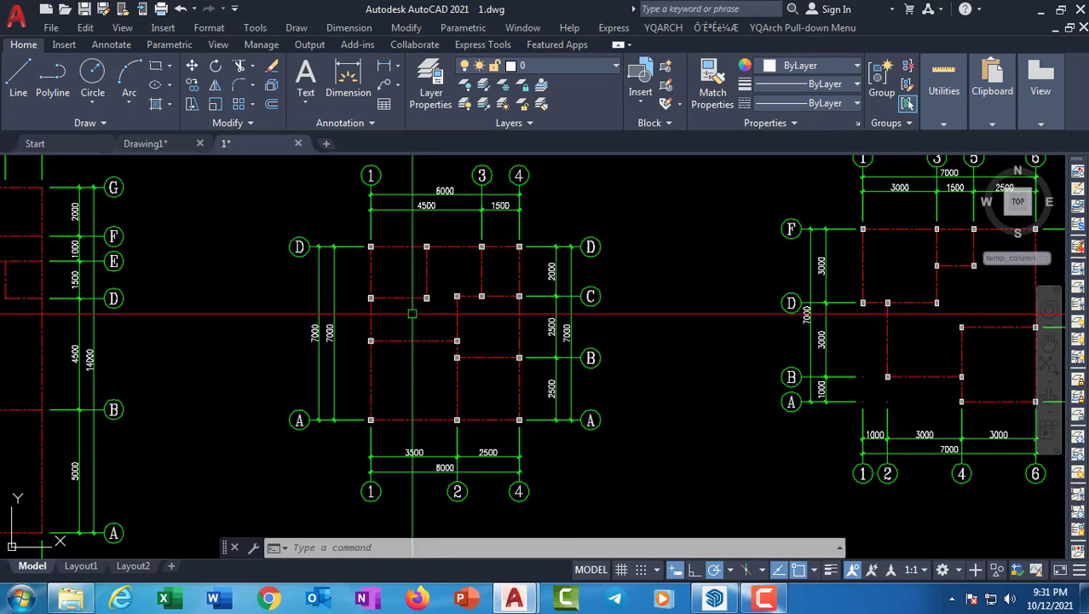
scroll(426, 329, "up", 4)
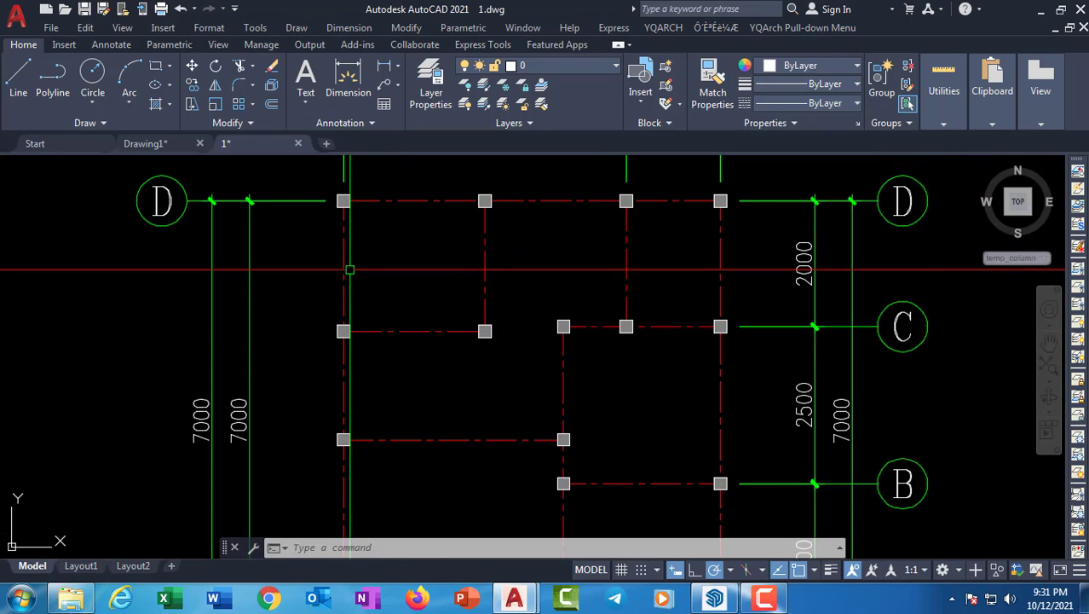
middle_click_drag(348, 269, 341, 281)
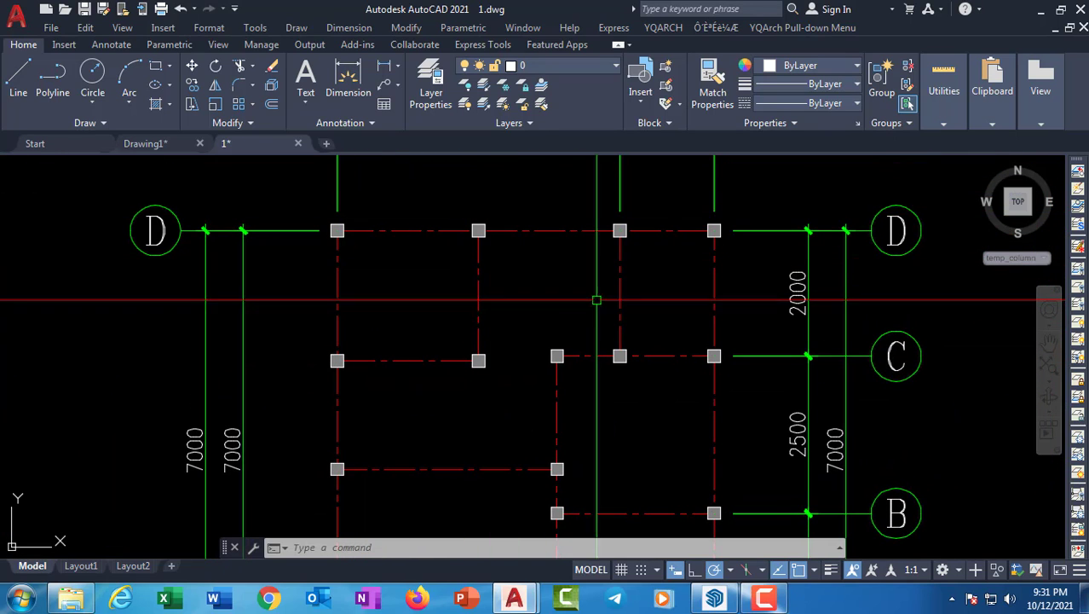
scroll(538, 345, "down", 2)
middle_click_drag(538, 346, 524, 296)
scroll(499, 279, "up", 4)
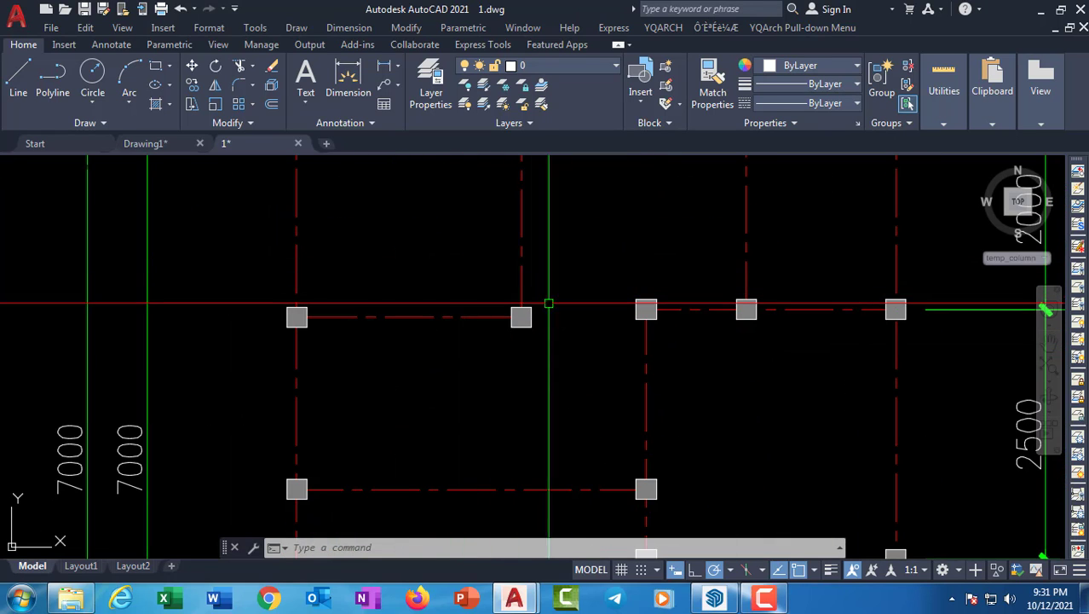
left_click(451, 258)
scroll(488, 273, "down", 4)
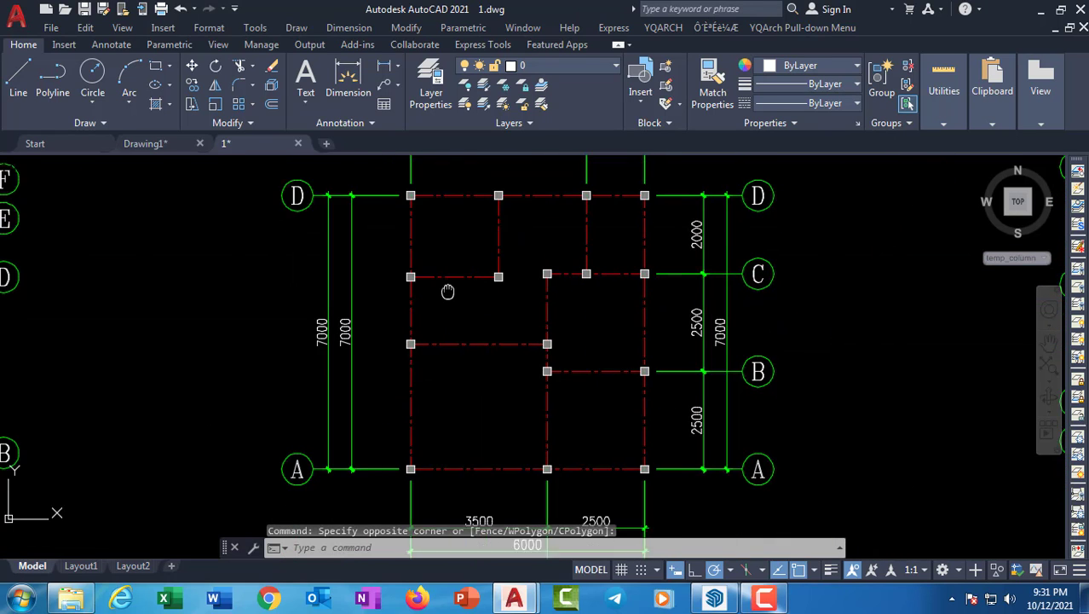
mouse_move(434, 389)
middle_mouse_down()
mouse_move(436, 304)
mouse_move(464, 274)
middle_mouse_up()
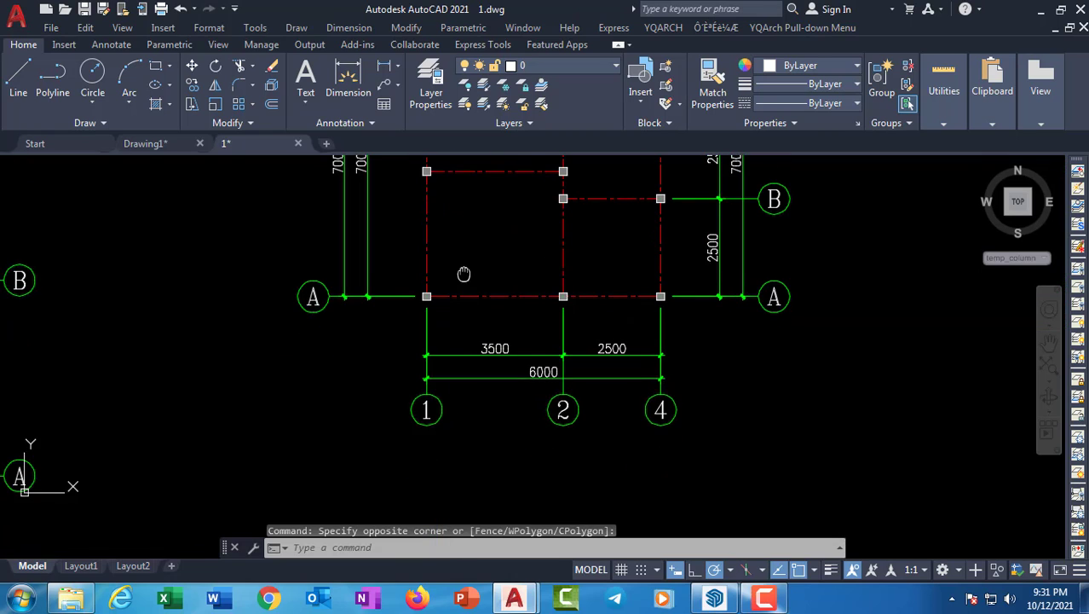
middle_click_drag(427, 318, 364, 369)
scroll(364, 370, "up", 2)
middle_click_drag(480, 389, 581, 414)
scroll(581, 414, "down", 3)
middle_click_drag(366, 397, 405, 399)
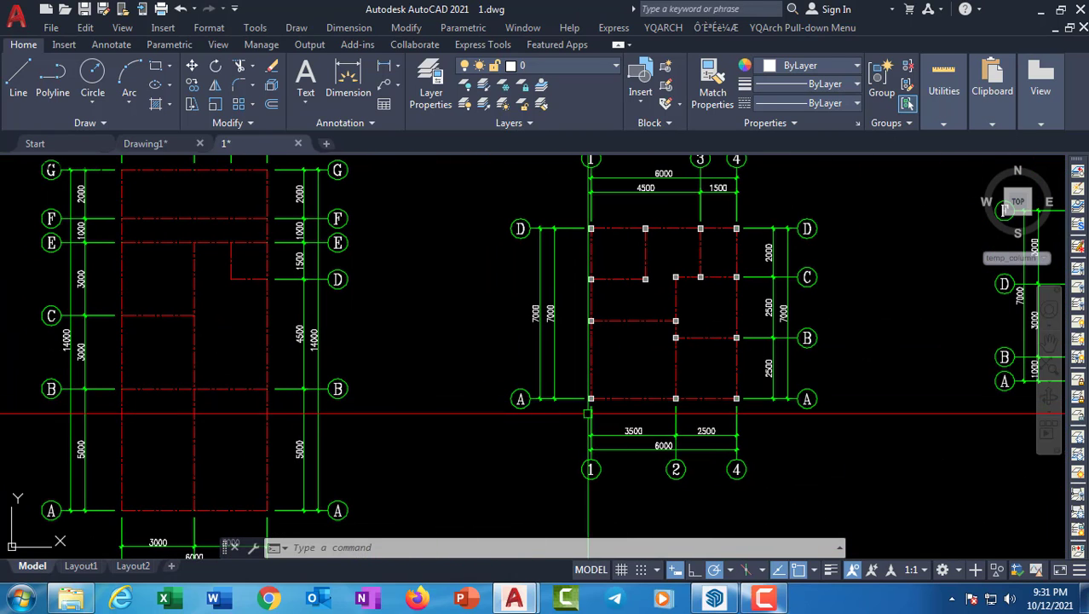
mouse_move(587, 414)
middle_mouse_down()
mouse_move(354, 423)
mouse_move(358, 400)
mouse_move(266, 416)
middle_mouse_up()
scroll(266, 420, "up", 2)
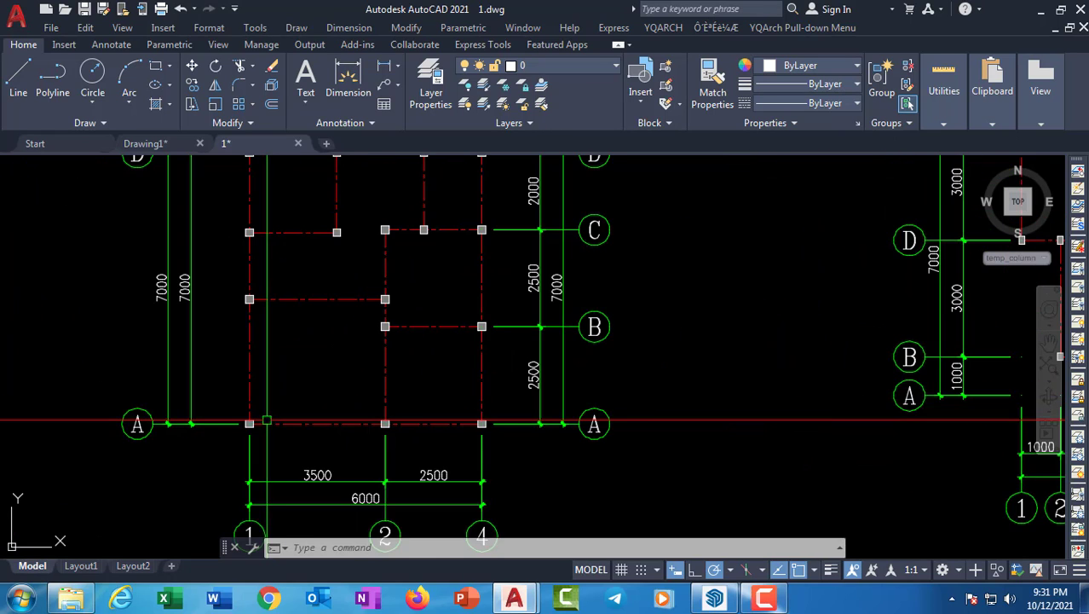
Erase the three columns along axis A of the 6000 by 7000 plan, including their fills
scroll(267, 420, "up", 2)
middle_click_drag(216, 353, 226, 321)
scroll(222, 295, "up", 2)
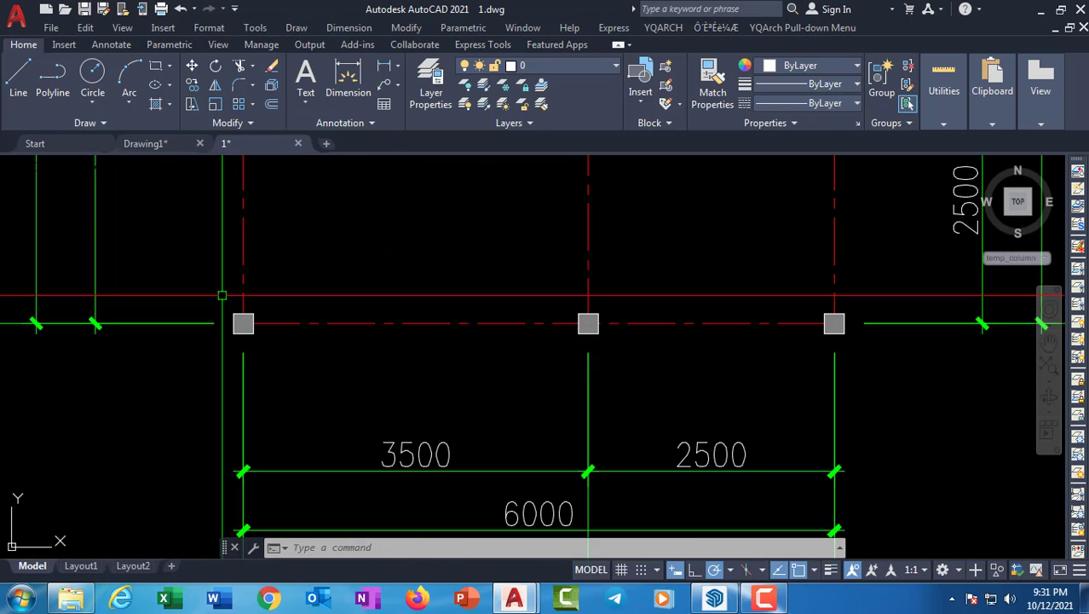
left_click(221, 295)
left_click(289, 334)
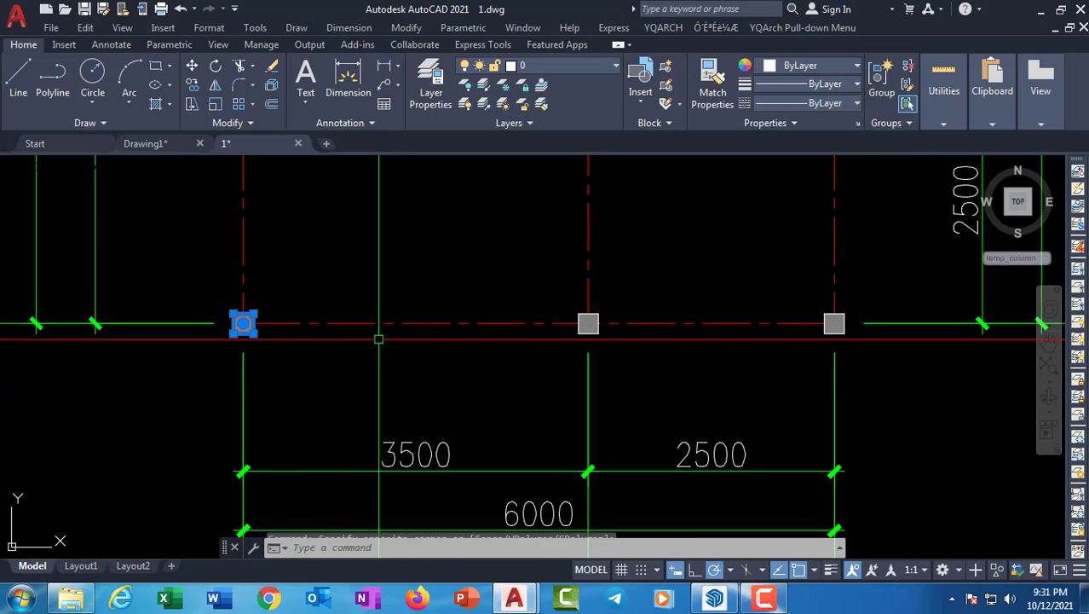
left_click(869, 374)
Erase the columns along axis B and at both ends of the interior axis line just above it
scroll(613, 455, "down", 5)
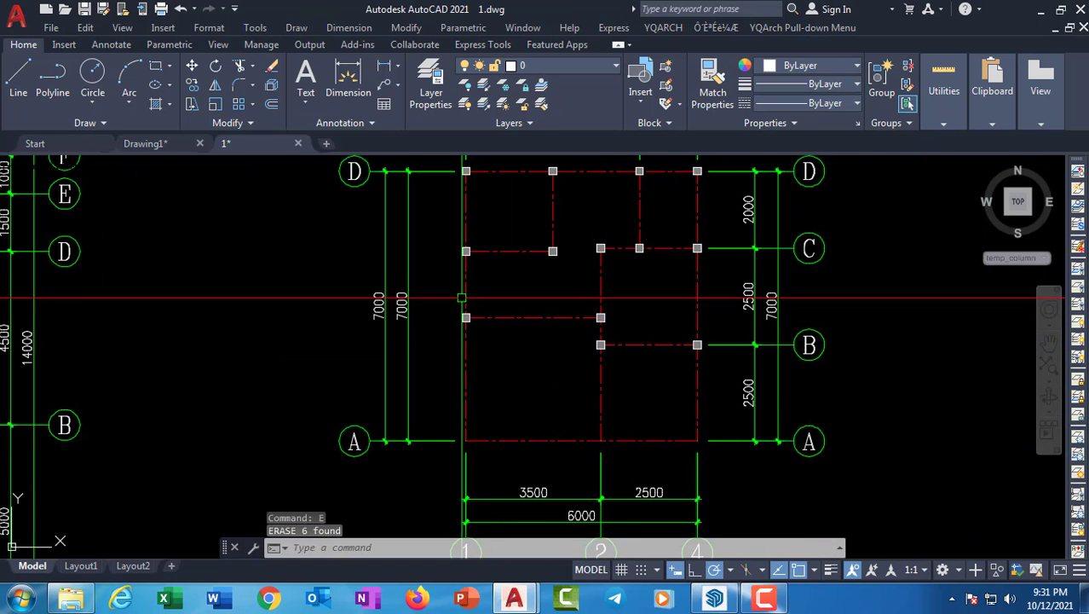
left_click(461, 298)
left_click(632, 388)
key("space")
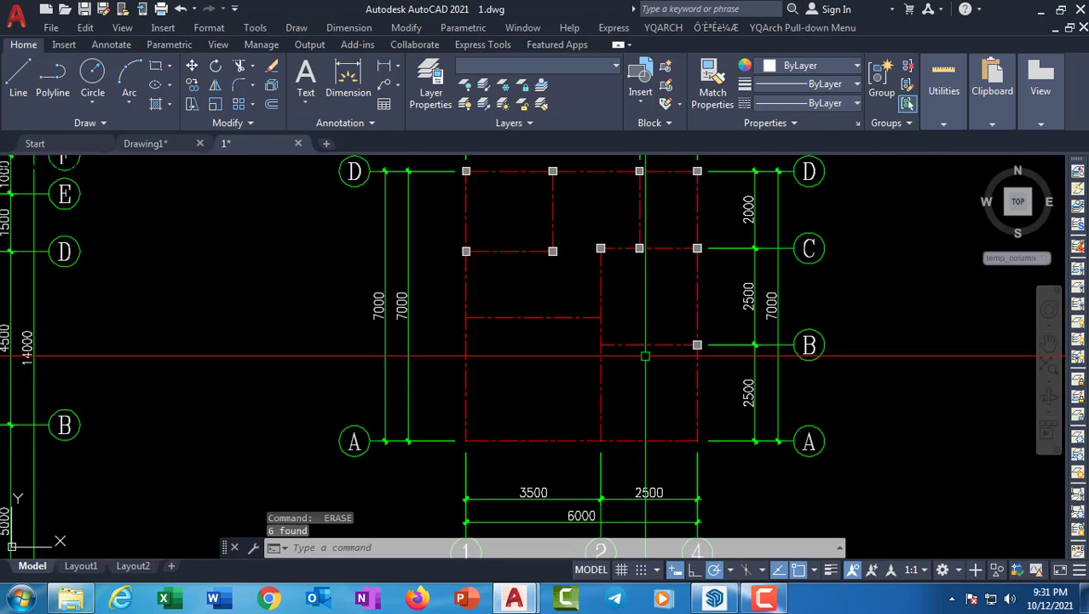
left_click(659, 316)
left_click(713, 371)
key("space")
Erase the two columns at the ends of the short interior axis line between axis 1 and the room partition near axis C
middle_click_drag(616, 314, 551, 398)
scroll(422, 354, "up", 1)
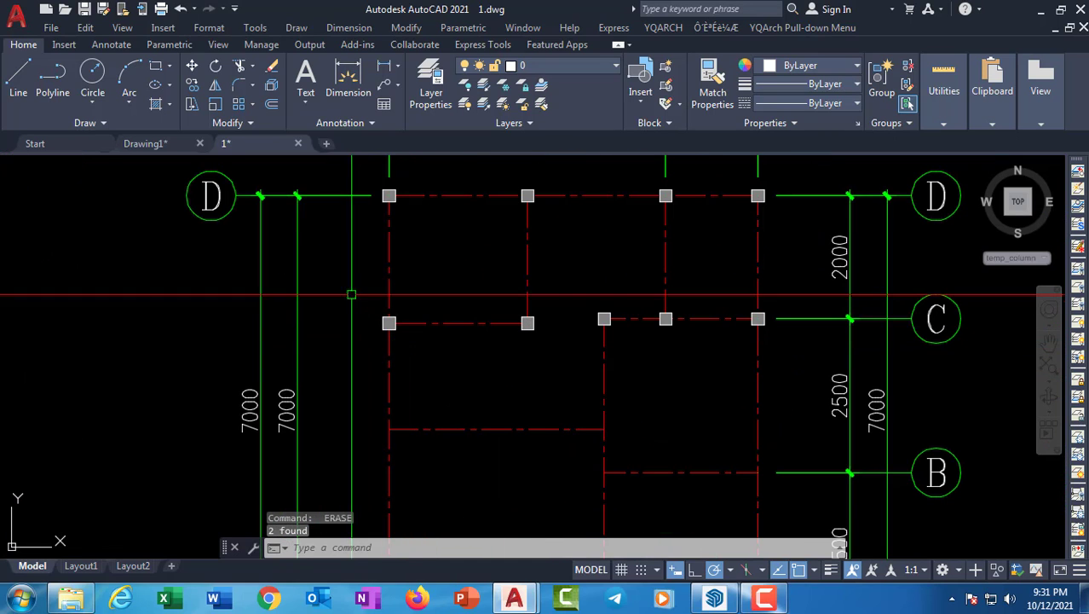
left_click(352, 294)
left_click(442, 368)
key("space")
left_click(480, 276)
left_click(576, 378)
type("e")
key("space")
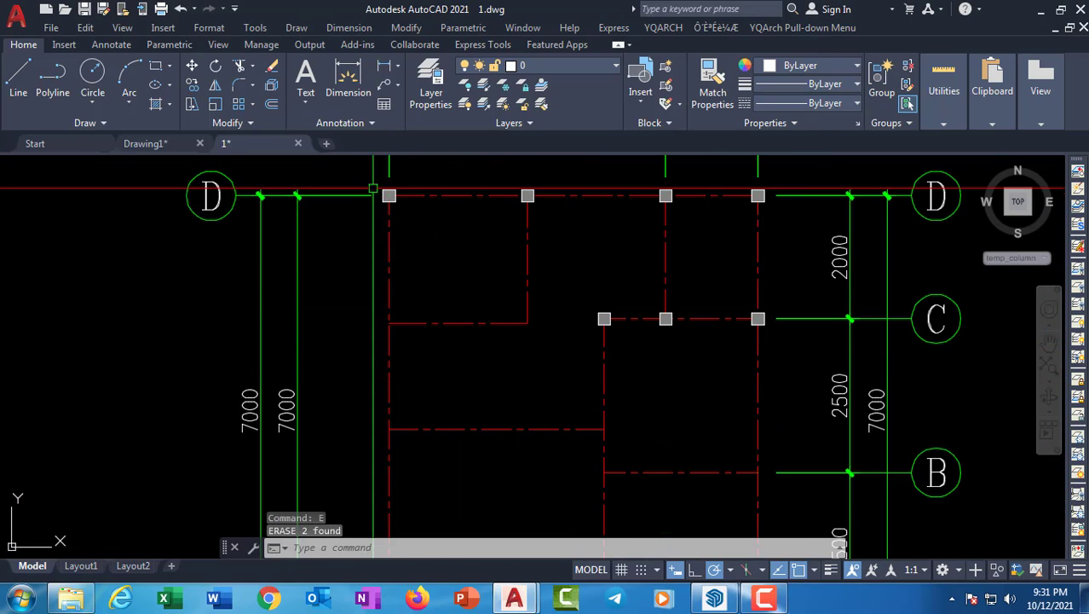
Erase the four columns along axis D of the 6000 by 7000 plan
left_click(370, 168)
left_click(594, 226)
key("space")
middle_click_drag(594, 225, 473, 269)
left_click(501, 213)
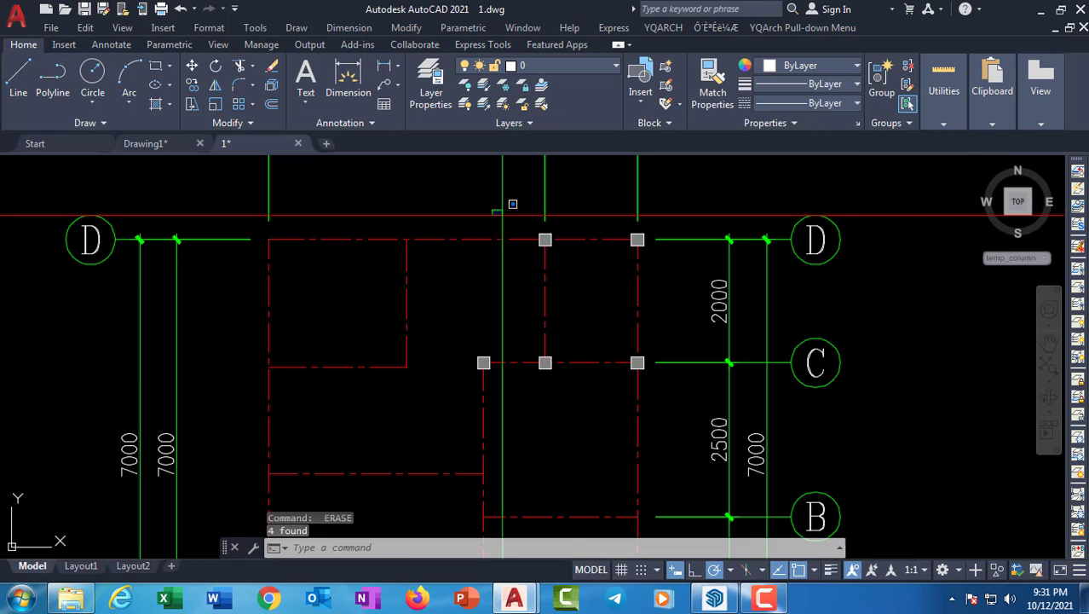
left_click(662, 279)
key("space")
Erase the three columns along axis C, from the interior corner to axis 4
left_click(457, 339)
left_click(571, 408)
key("space")
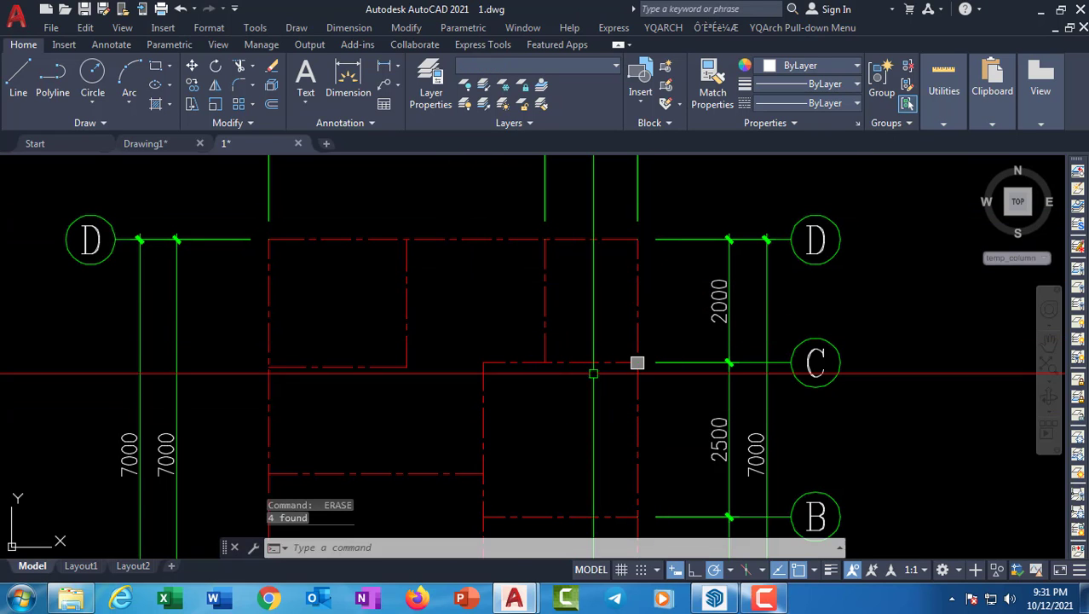
left_click(601, 324)
Start Arrange Columns for the cleared 6000 by 7000 plan and set the column size to 150,200
scroll(664, 392, "down", 5)
mouse_move(598, 308)
middle_mouse_down()
mouse_move(397, 308)
mouse_move(446, 400)
mouse_move(473, 418)
middle_mouse_up()
scroll(474, 418, "up", 2)
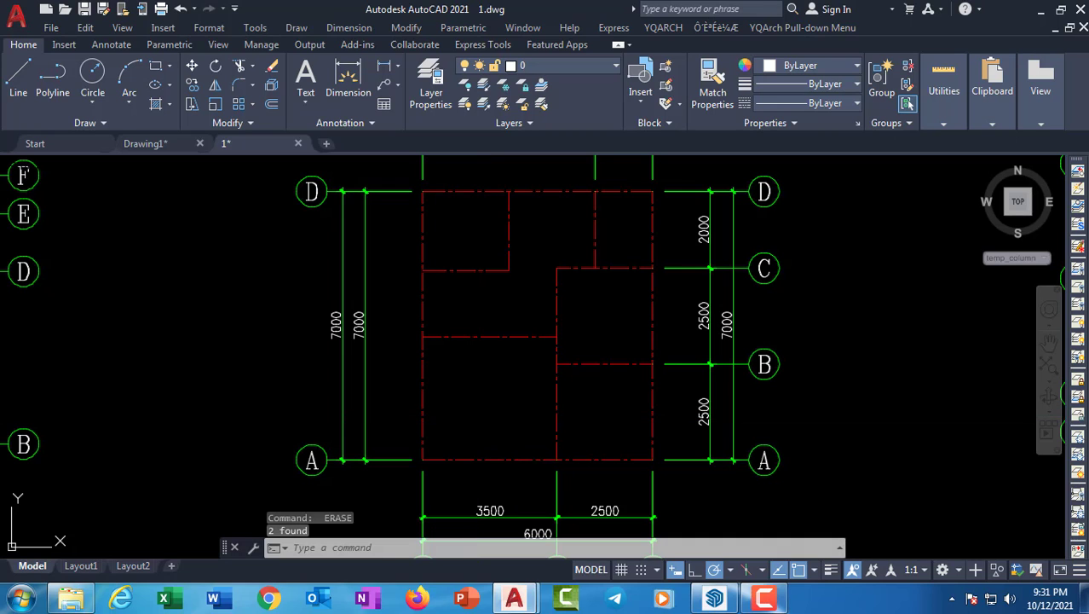
key("space")
mouse_move(486, 408)
middle_mouse_down()
mouse_move(494, 340)
mouse_move(450, 457)
middle_mouse_up()
mouse_move(450, 419)
middle_mouse_down()
mouse_move(224, 416)
mouse_move(294, 436)
mouse_move(419, 423)
mouse_move(346, 402)
mouse_move(318, 407)
mouse_move(310, 372)
middle_mouse_up()
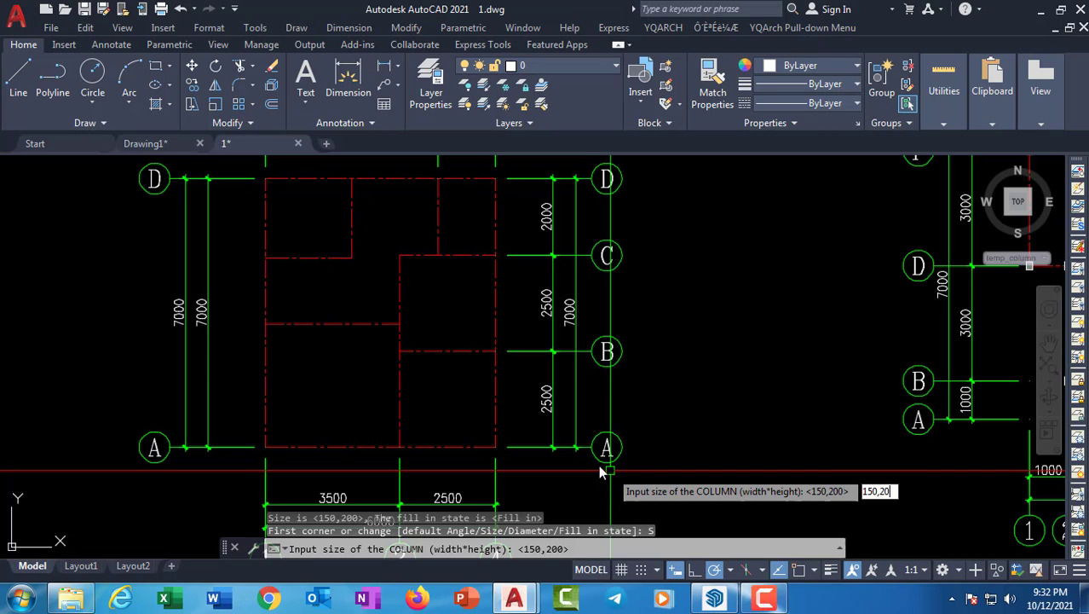
type("0")
key("Return")
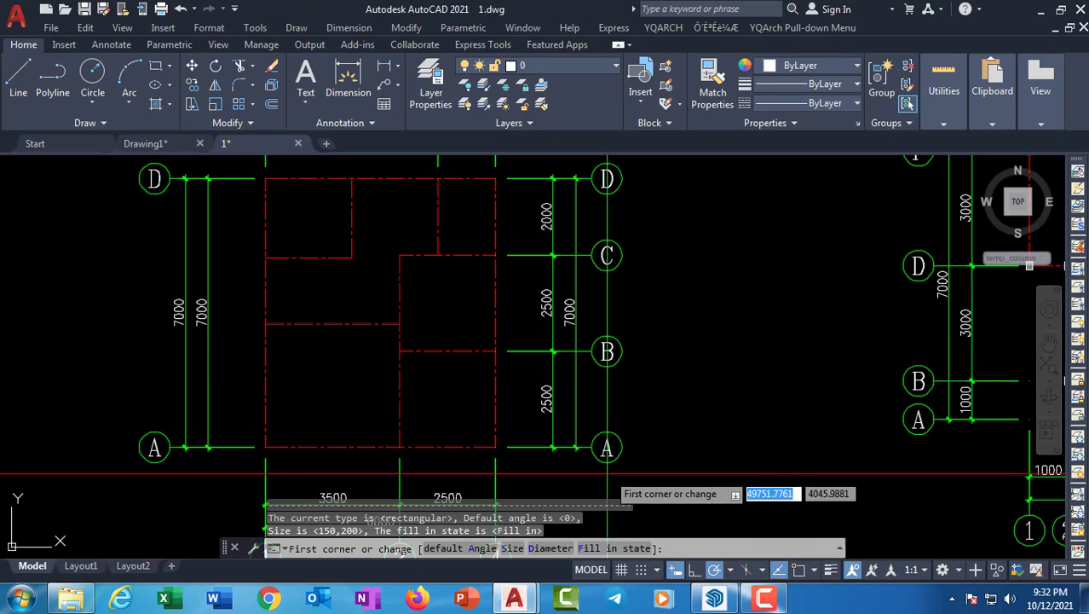
Set the default rotation angle of the columns to 45
left_click(447, 554)
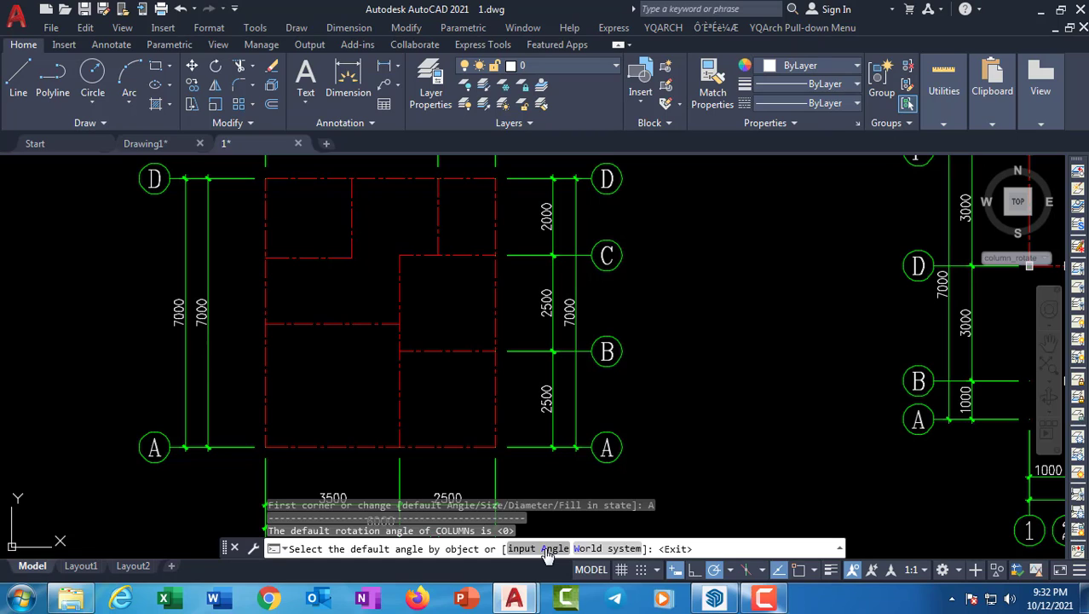
left_click(546, 549)
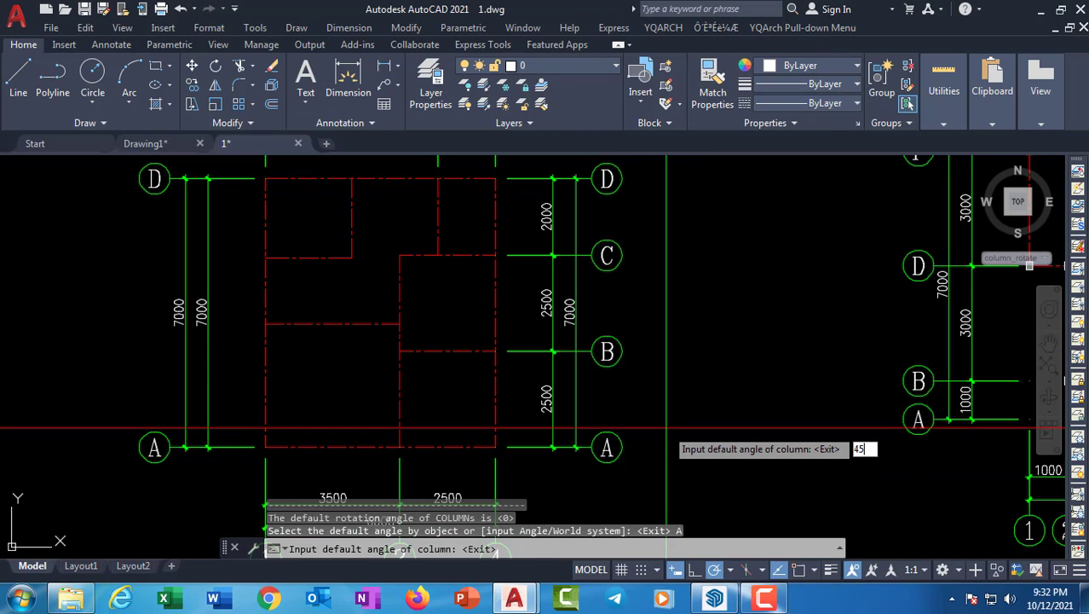
key("Return")
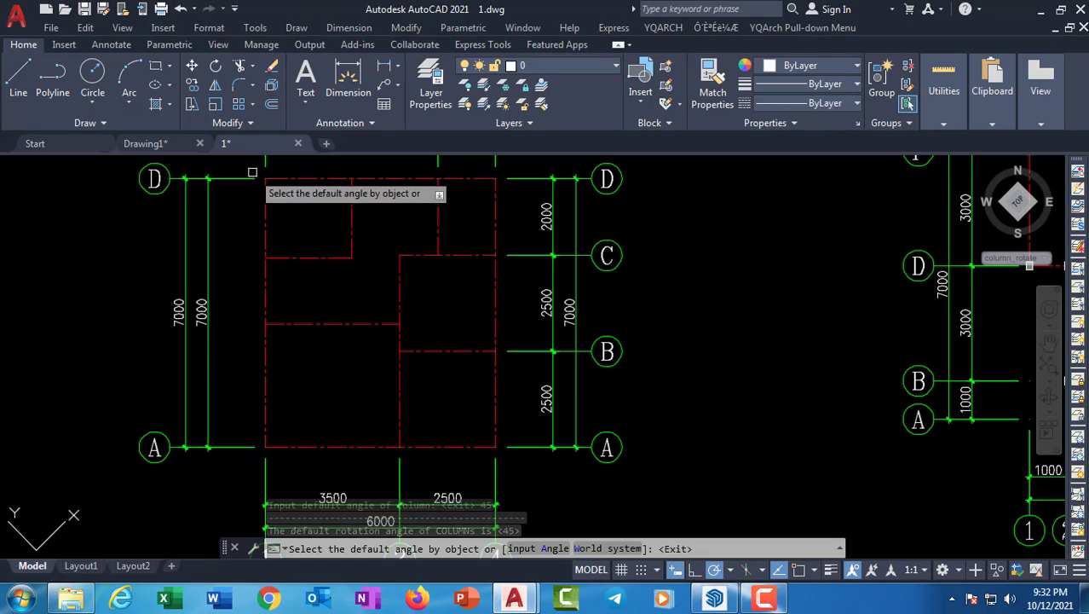
key("Return")
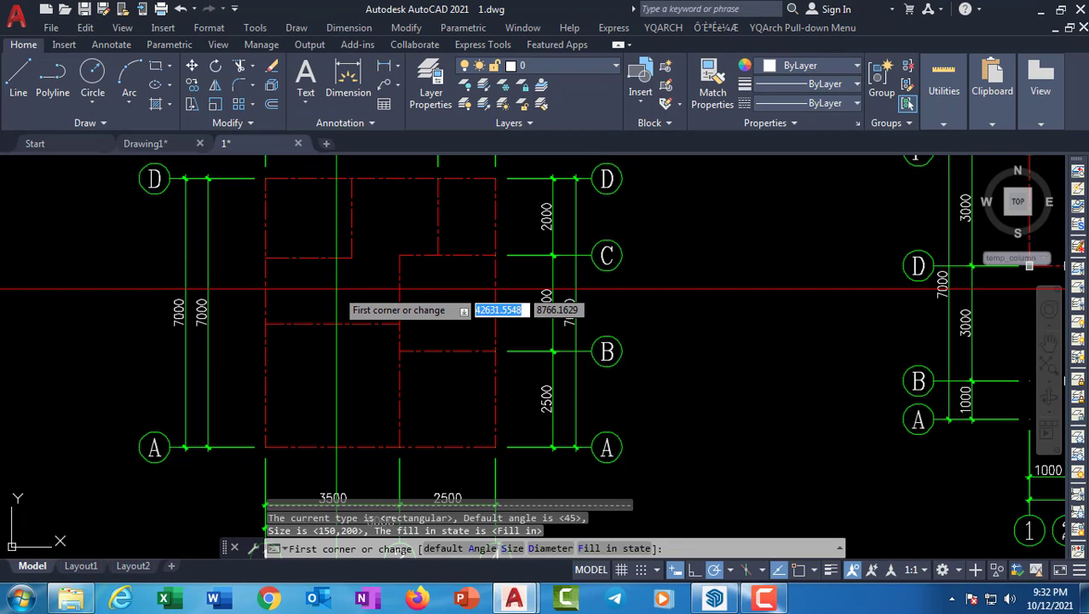
Place the rotated 150,200 columns at the axis intersections from axis A to axis C of the 6000 by 7000 plan
left_click(253, 162)
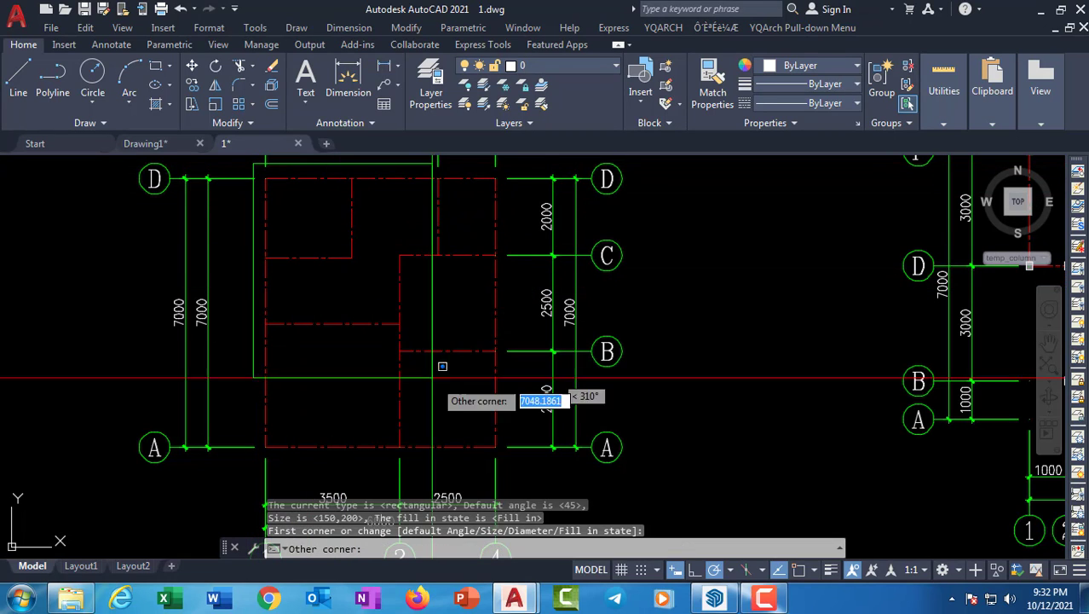
middle_click_drag(442, 365, 427, 327)
left_click(488, 421)
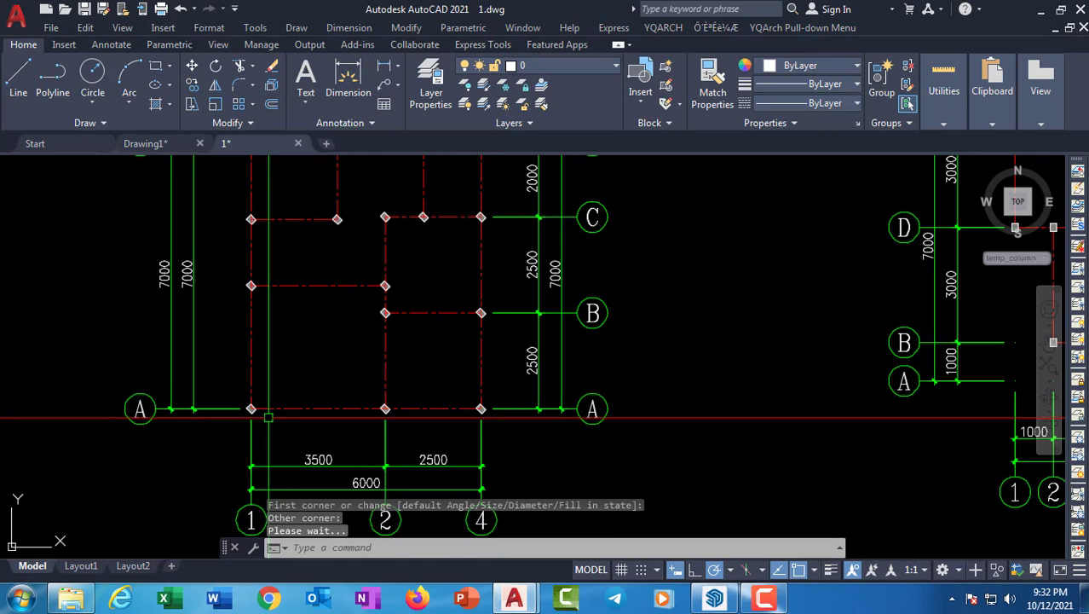
Repeat Arrange Columns to add rotated columns at the intersections along axis D of the 6000 by 7000 plan
scroll(268, 417, "up", 6)
scroll(680, 458, "down", 3)
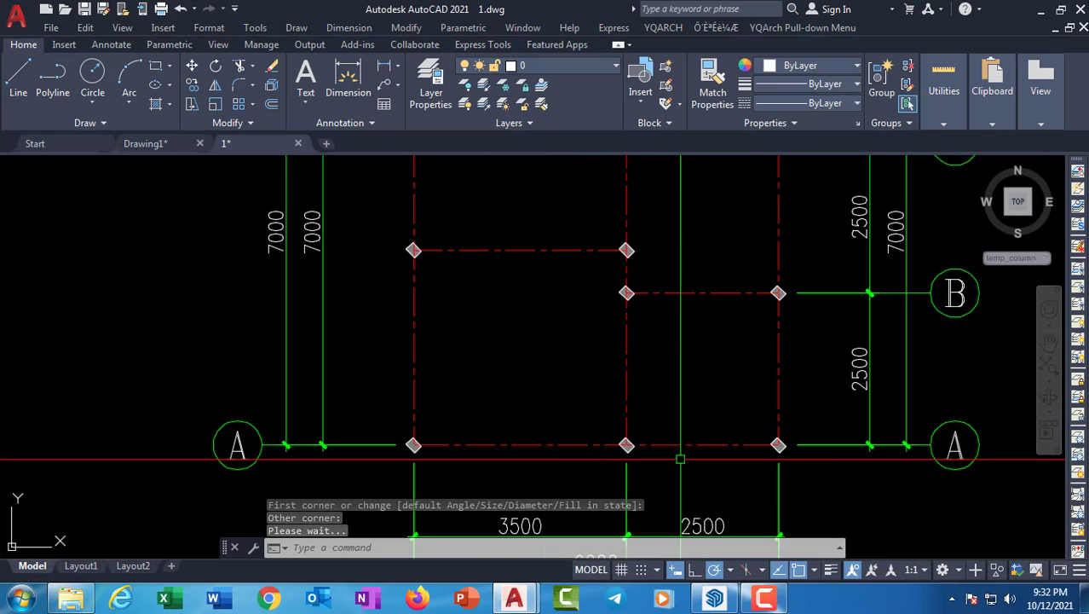
middle_click_drag(680, 459, 630, 497)
mouse_move(523, 307)
middle_mouse_down()
mouse_move(429, 365)
mouse_move(391, 419)
middle_mouse_up()
middle_click_drag(251, 319, 231, 371)
middle_click_drag(311, 304, 296, 326)
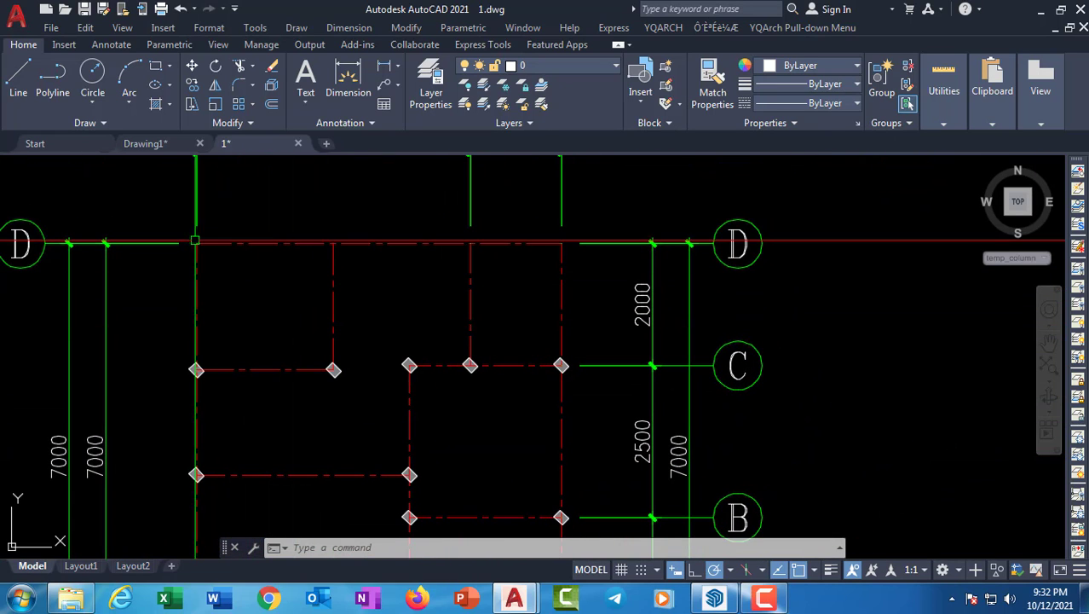
key("space")
left_click(160, 199)
left_click(634, 308)
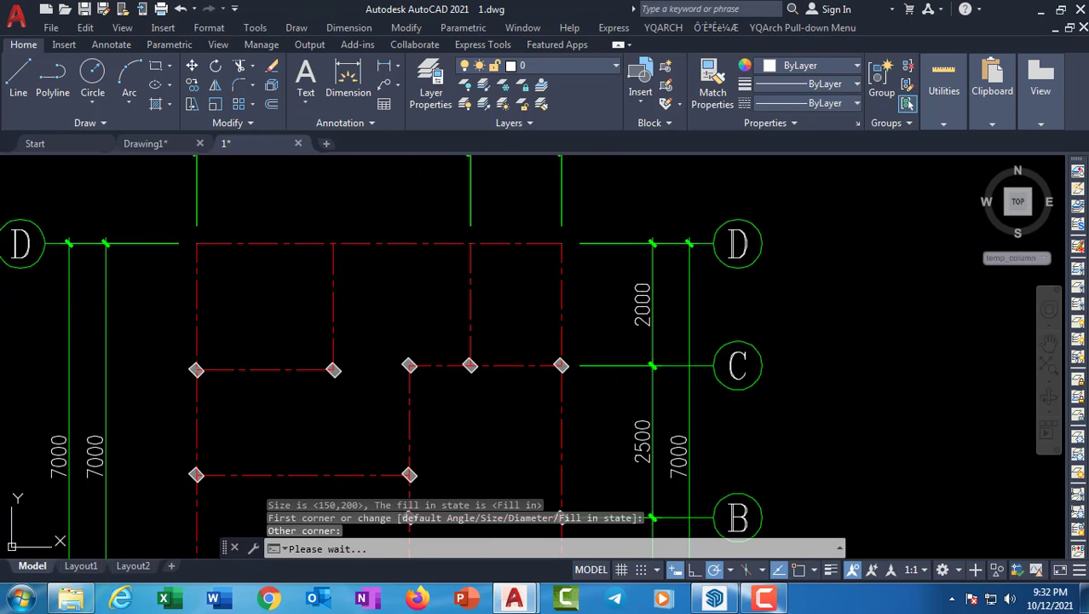
Examine the rotated rectangular columns at the axis intersections across the 6000 by 7000 plan
scroll(260, 202, "up", 4)
scroll(610, 273, "down", 2)
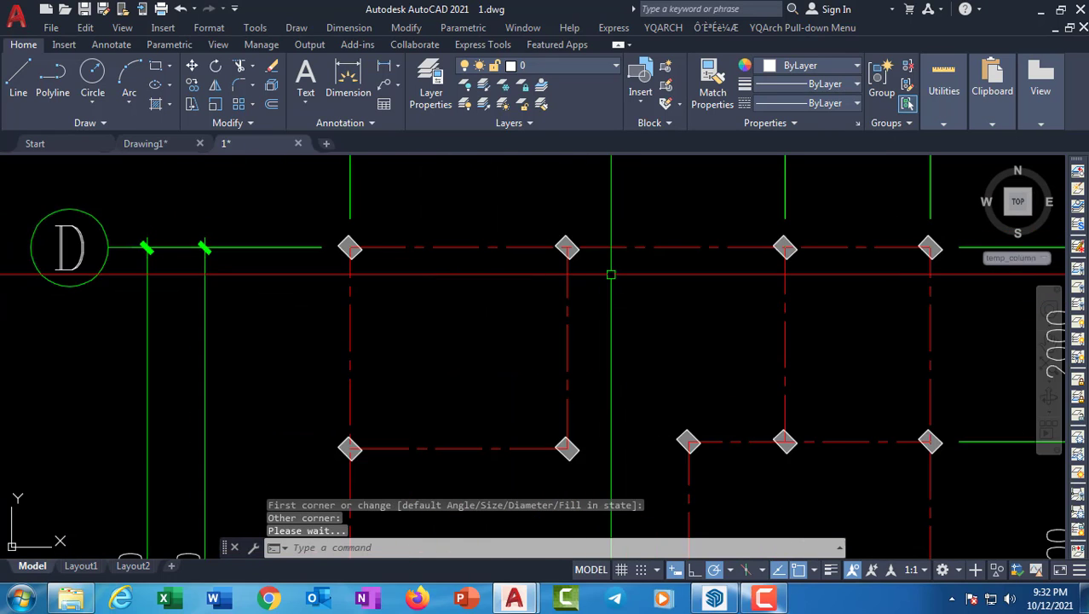
middle_click_drag(568, 264, 451, 219)
middle_click_drag(525, 311, 484, 243)
scroll(479, 311, "down", 4)
middle_click_drag(475, 321, 460, 235)
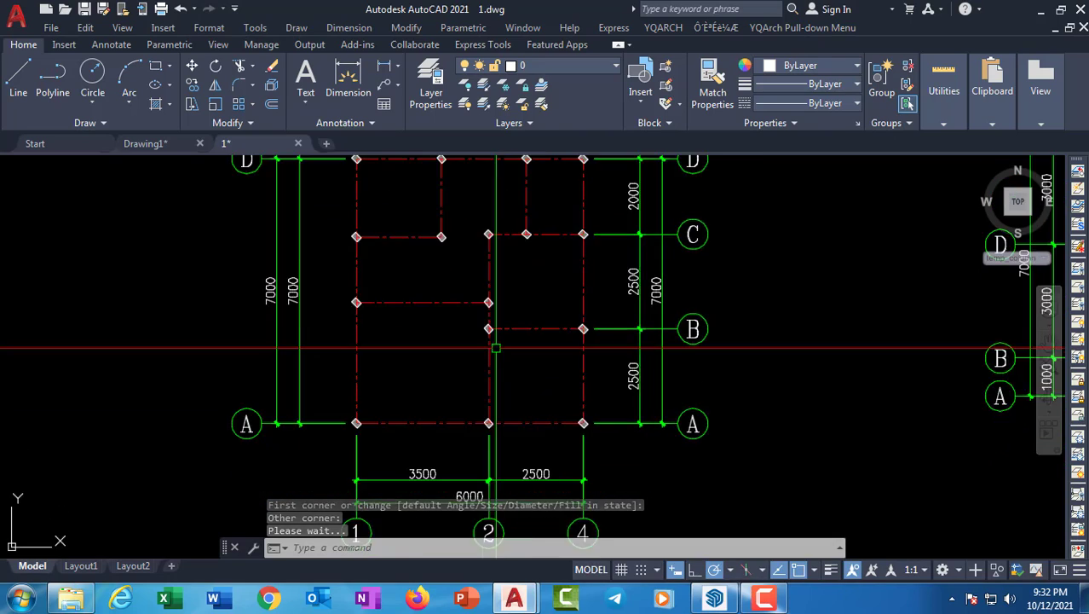
scroll(495, 347, "up", 2)
mouse_move(518, 341)
middle_mouse_down()
mouse_move(277, 374)
mouse_move(433, 308)
mouse_move(516, 299)
mouse_move(394, 384)
mouse_move(357, 375)
mouse_move(275, 442)
mouse_move(250, 474)
mouse_move(254, 489)
middle_mouse_up()
mouse_move(306, 280)
middle_mouse_down()
mouse_move(316, 340)
mouse_move(337, 367)
middle_mouse_up()
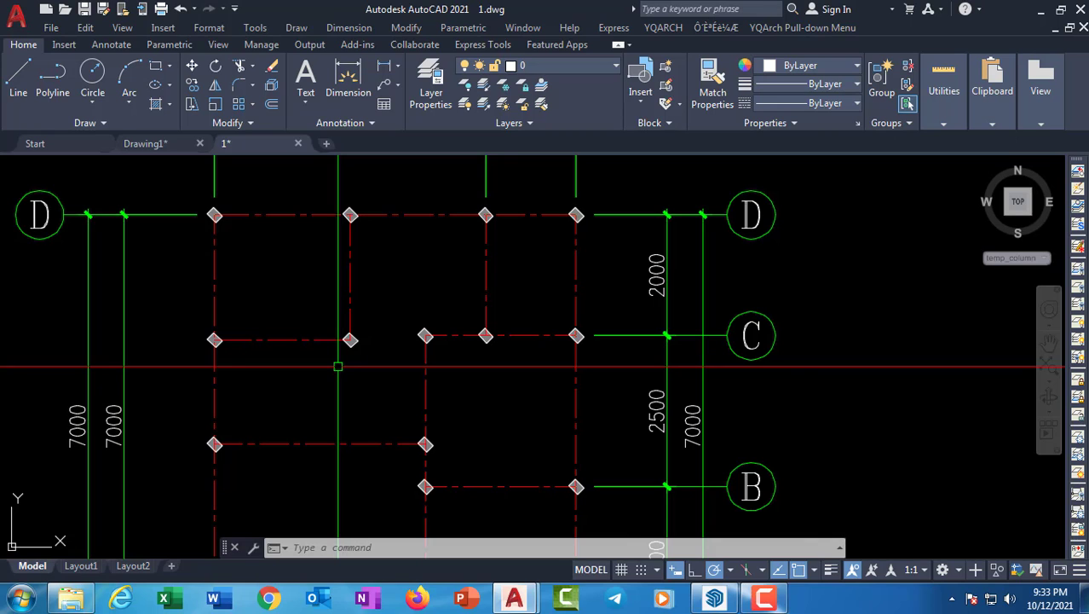
mouse_move(338, 366)
middle_mouse_down()
mouse_move(338, 275)
mouse_move(333, 313)
mouse_move(128, 354)
mouse_move(390, 360)
middle_mouse_up()
scroll(331, 303, "down", 2)
scroll(391, 357, "up", 4)
left_click(372, 252)
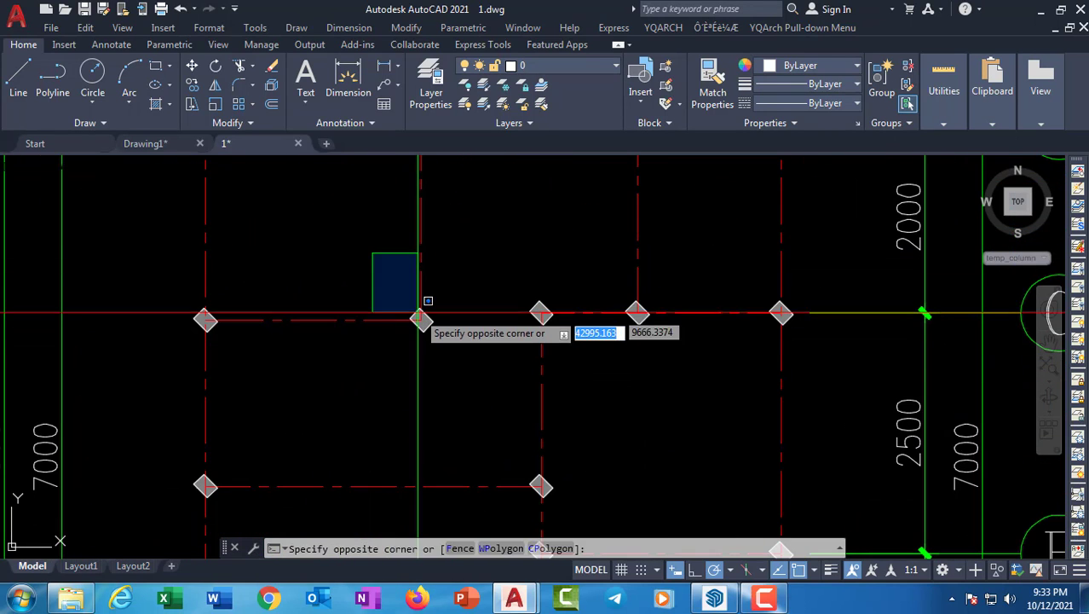
left_click(421, 314)
scroll(429, 321, "up", 2)
left_click(445, 295)
left_click(412, 323)
scroll(412, 323, "up", 3)
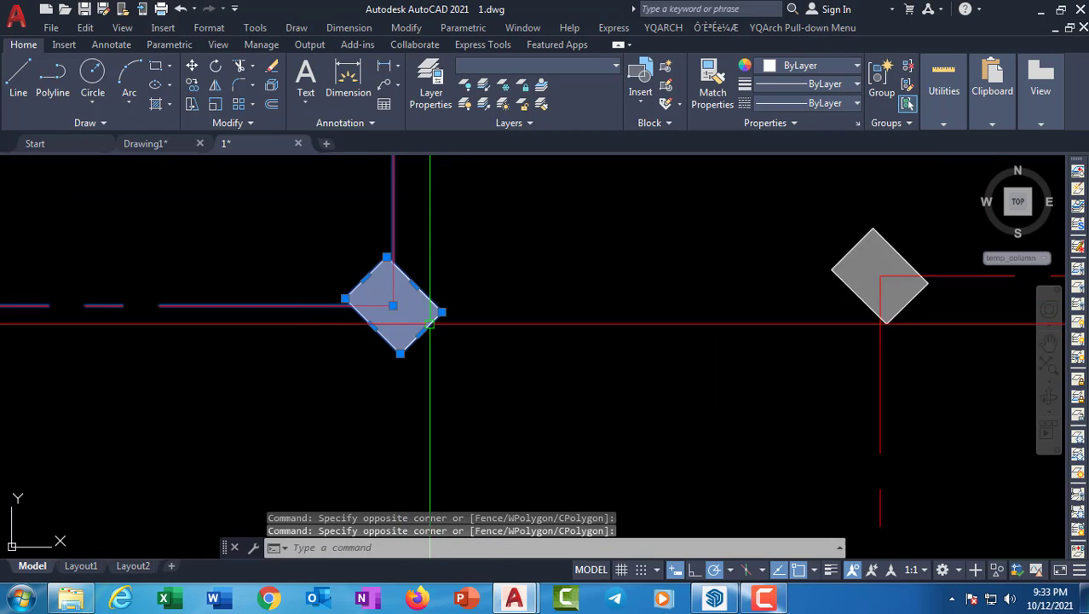
key("Escape")
Select the column at the interior room corner near axis C, extend the selection to all similar objects and erase them
left_click(461, 285)
left_click(418, 301)
right_click(418, 302)
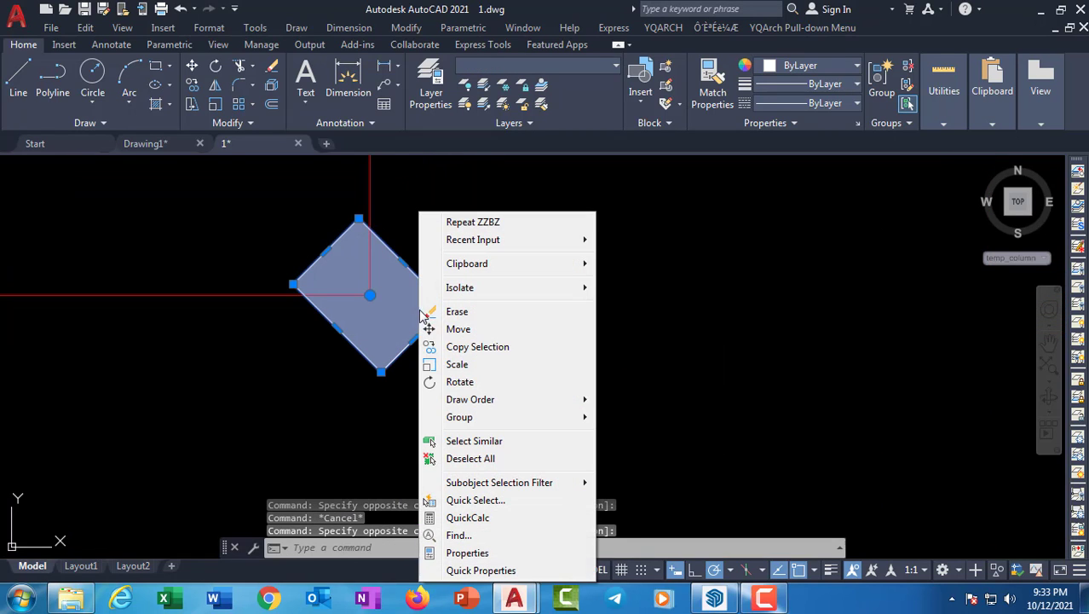
left_click(512, 443)
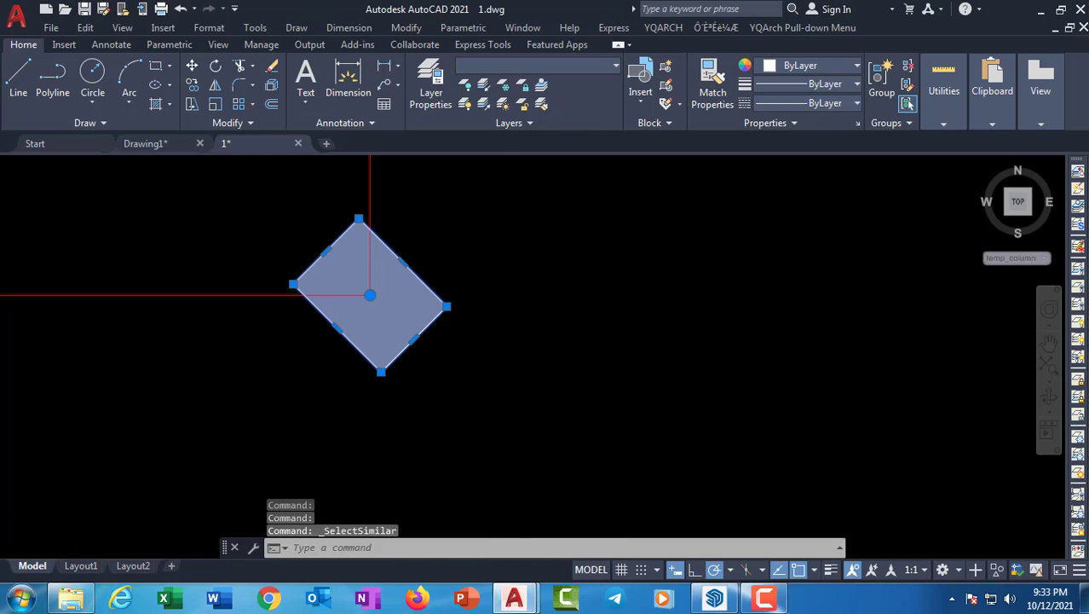
scroll(539, 340, "down", 6)
mouse_move(540, 340)
middle_mouse_down()
mouse_move(423, 358)
mouse_move(234, 302)
mouse_move(305, 340)
mouse_move(443, 347)
mouse_move(328, 331)
mouse_move(385, 305)
middle_mouse_up()
type("e")
key("Return")
scroll(314, 370, "down", 2)
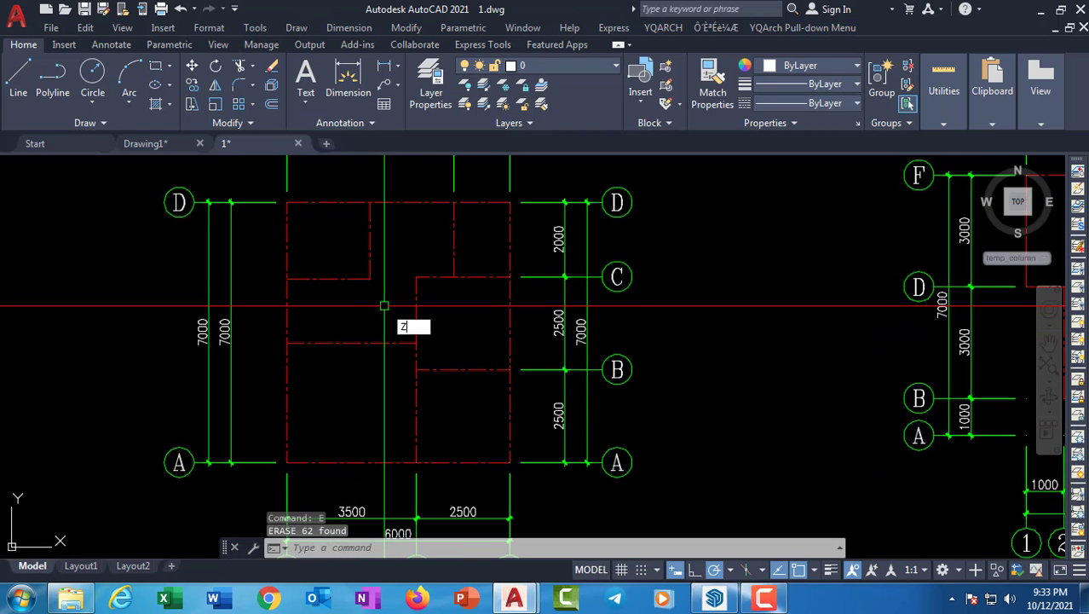
Start Arrange Columns, reset the default column angle to the World system and leave the command
key("Return")
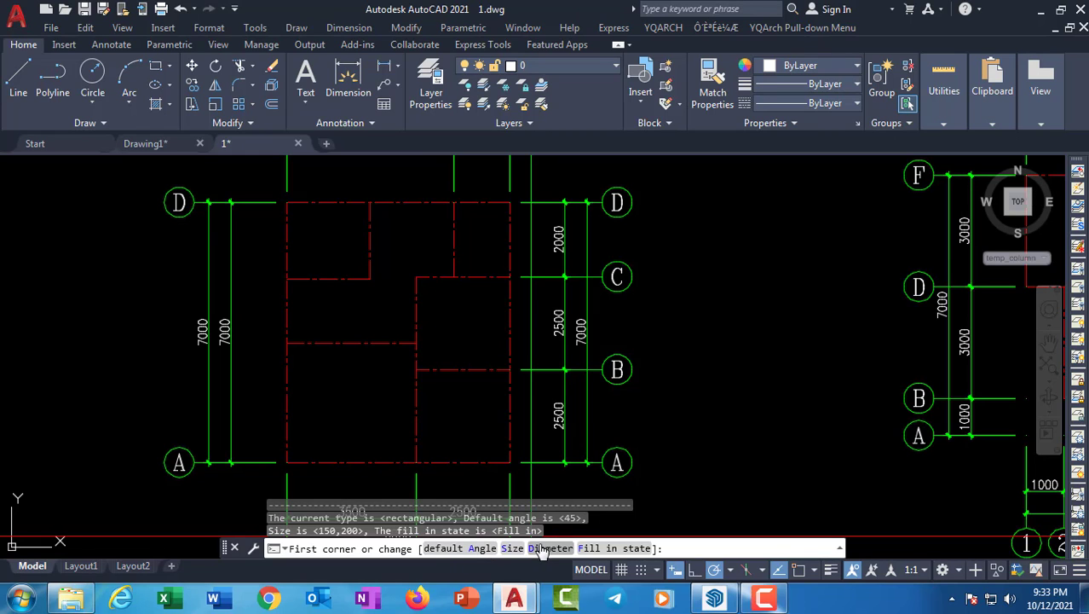
middle_click_drag(433, 468, 392, 384)
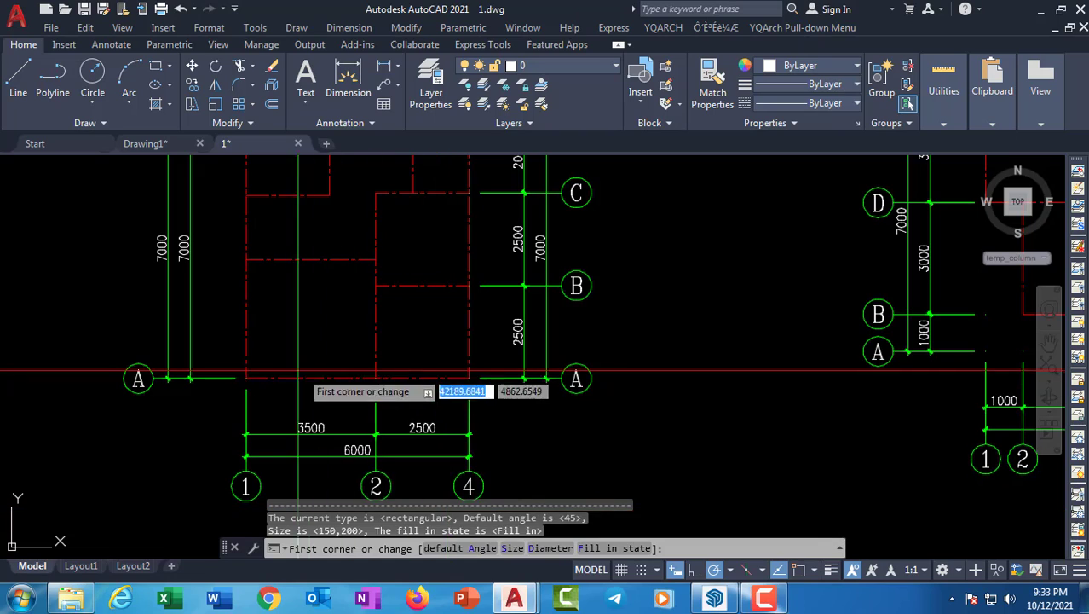
left_click(449, 550)
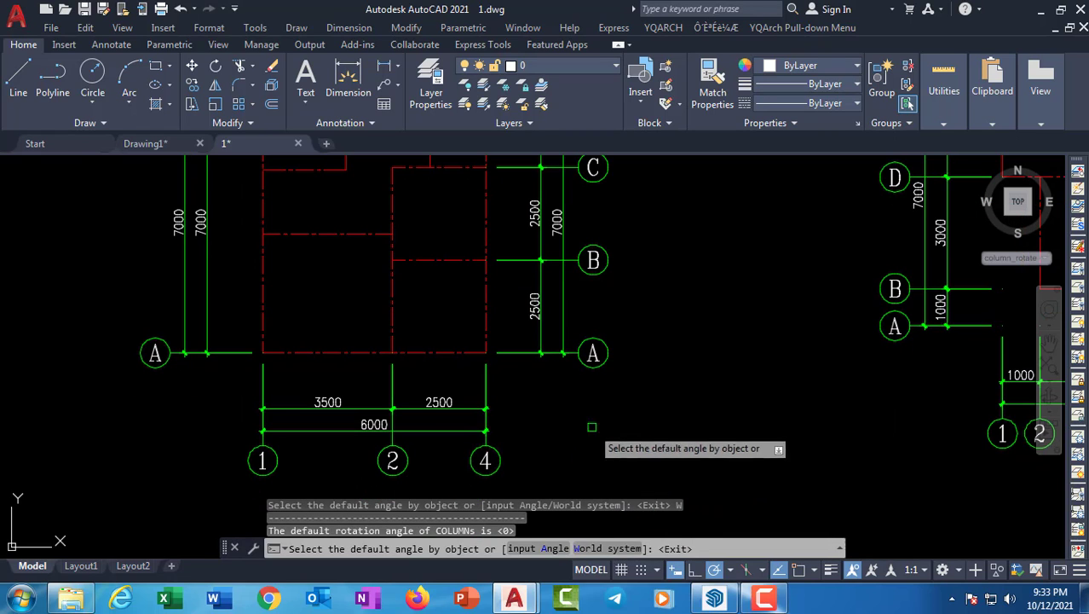
key("Escape")
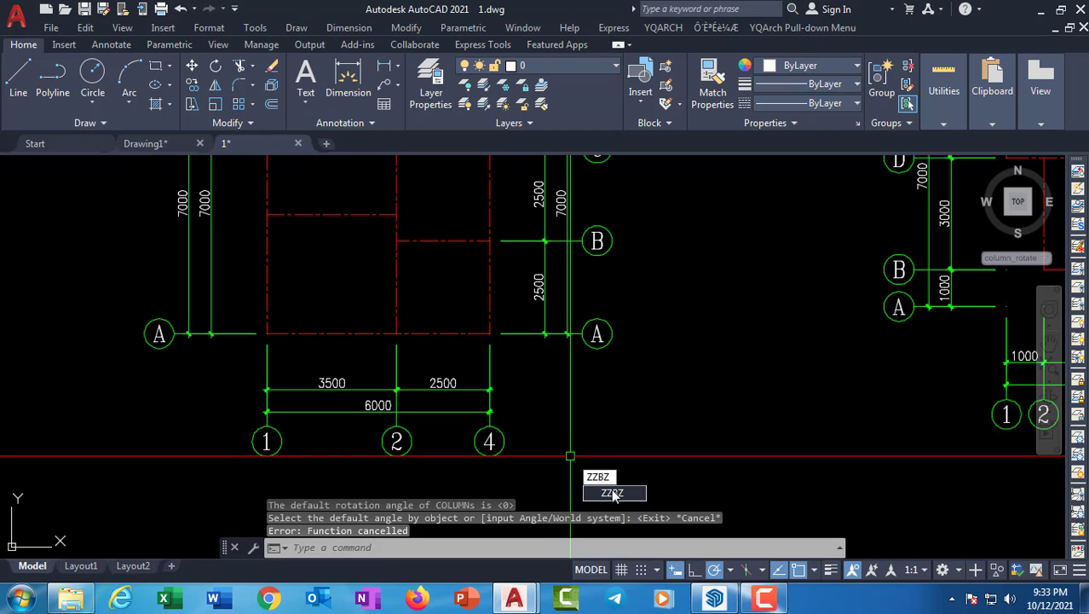
Restart Arrange Columns and switch to cylindrical columns with a diameter of 150
left_click(612, 495)
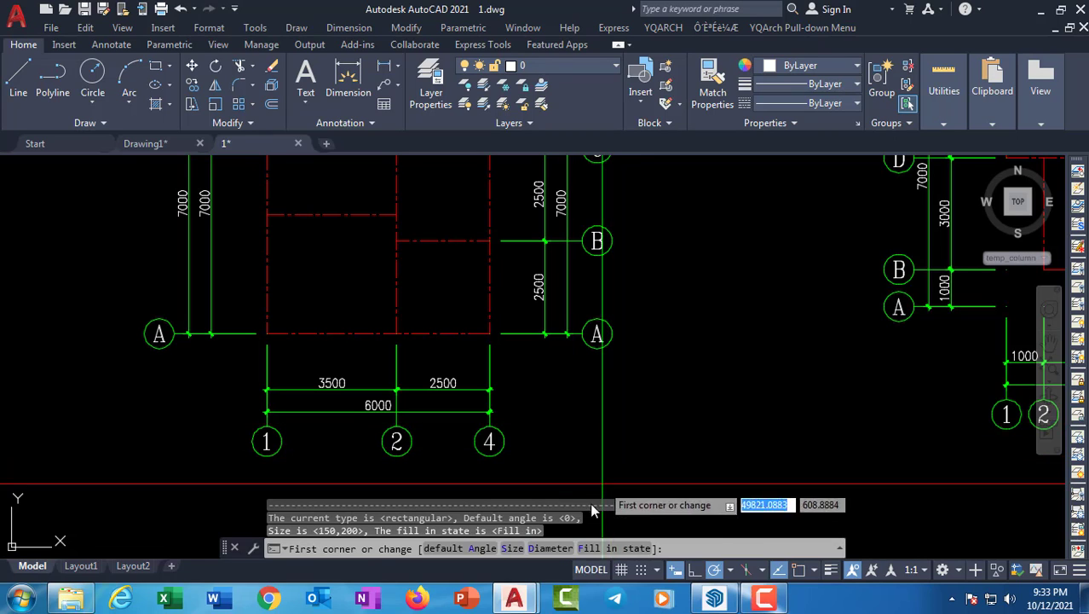
left_click(550, 548)
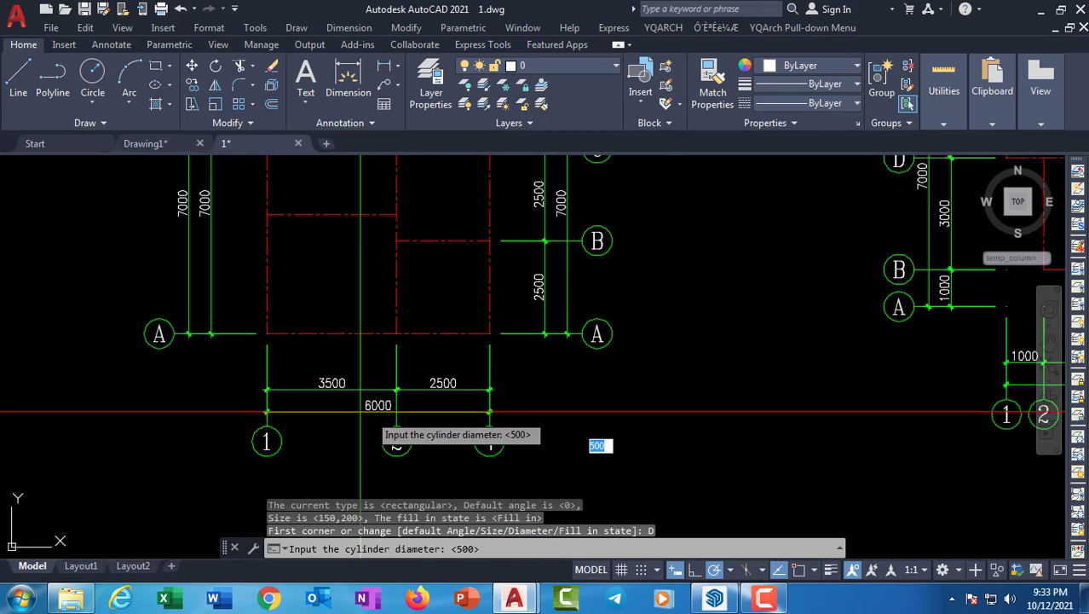
middle_click_drag(321, 421, 300, 445)
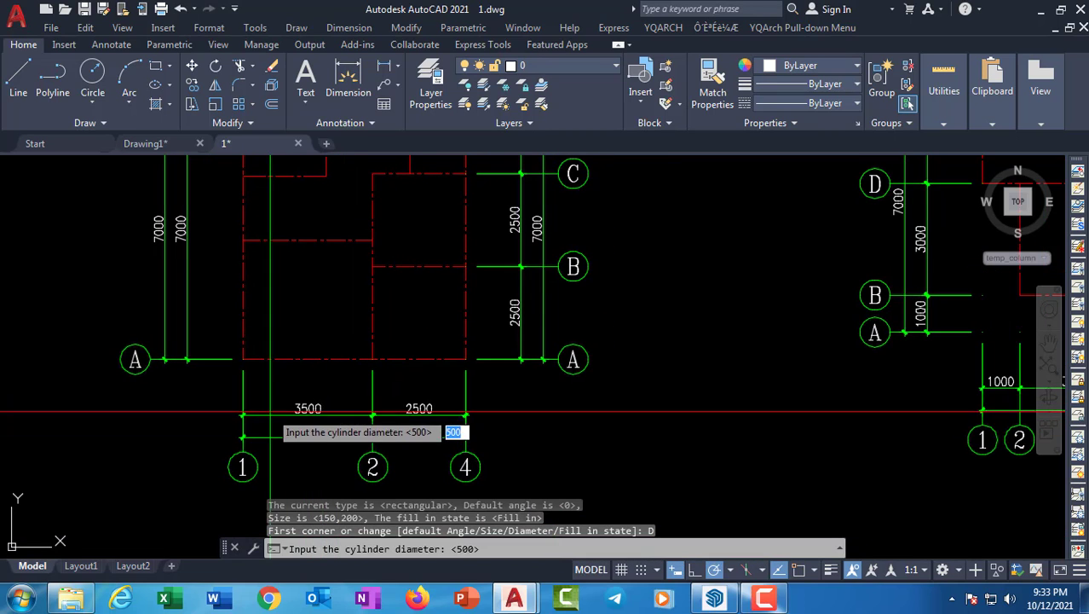
scroll(239, 375, "up", 3)
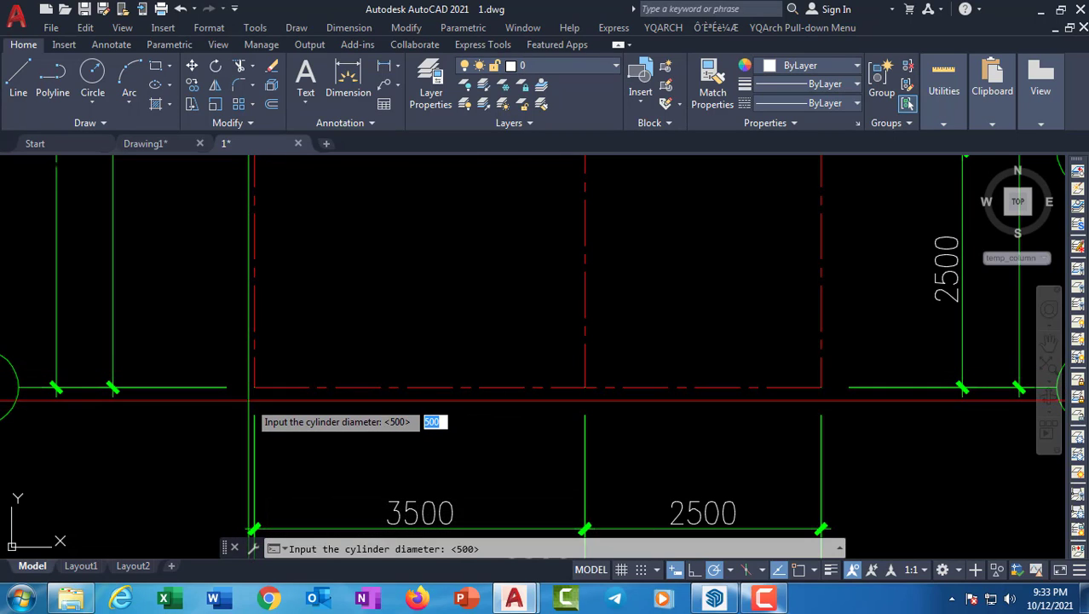
scroll(254, 406, "up", 2)
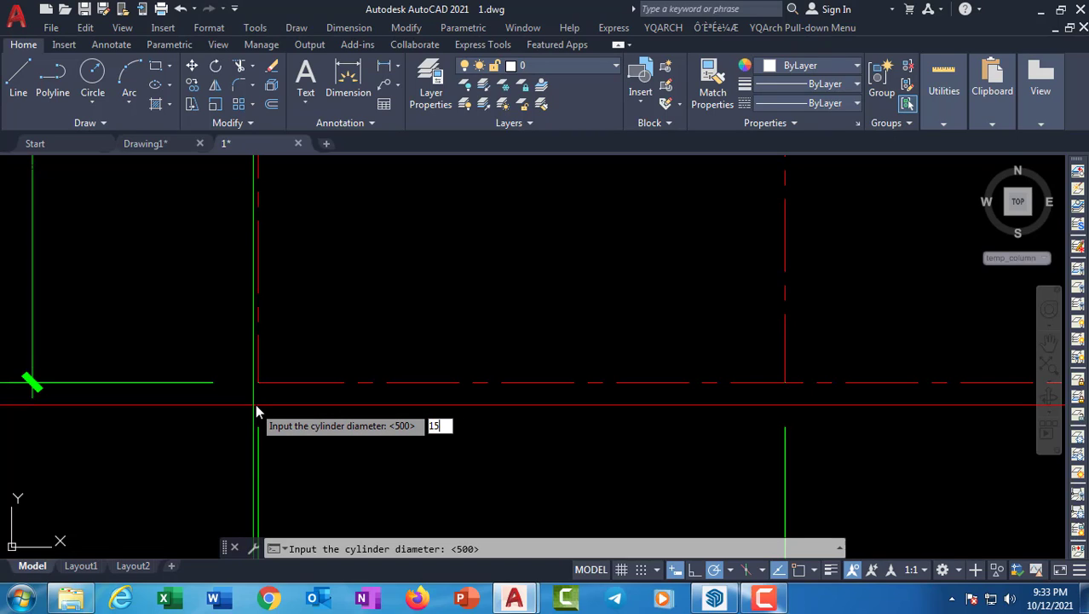
key("Return")
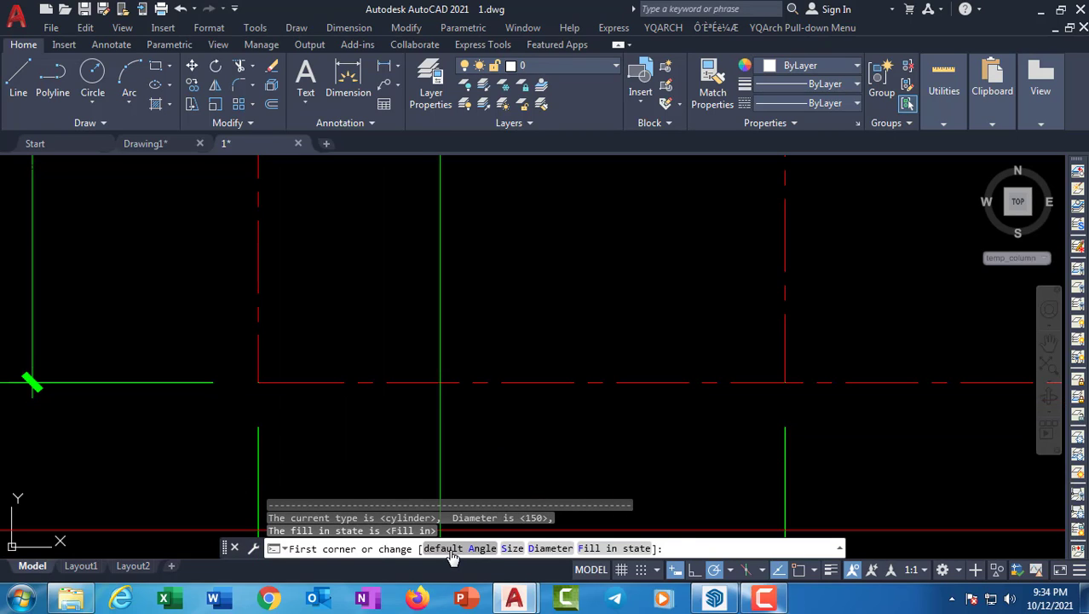
Set the default angle to the World system and place the cylindrical columns at all axis intersections of the 6000 by 7000 plan
left_click(452, 553)
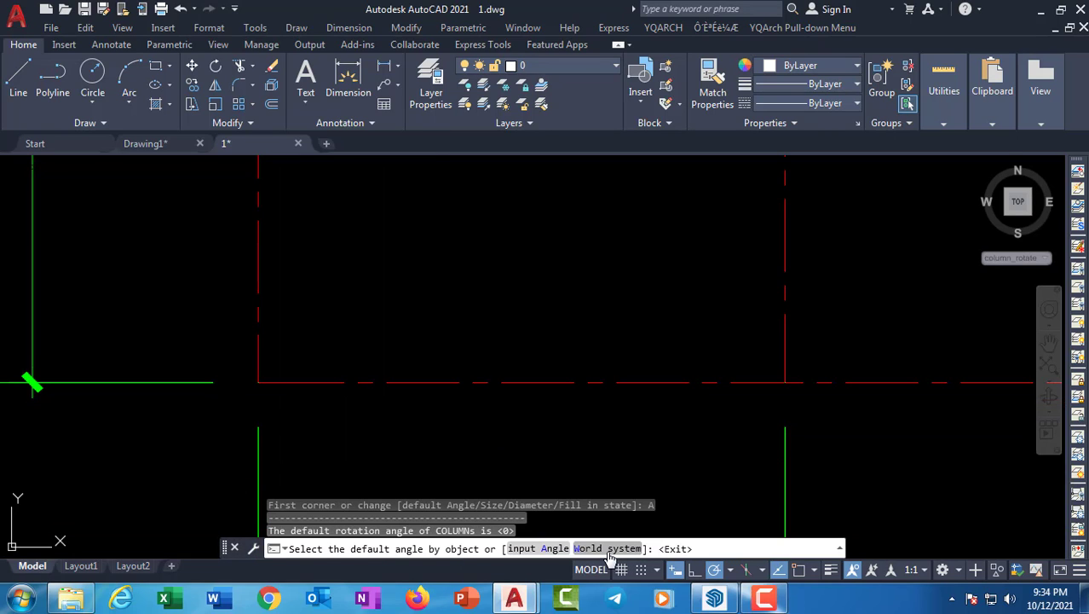
left_click(608, 549)
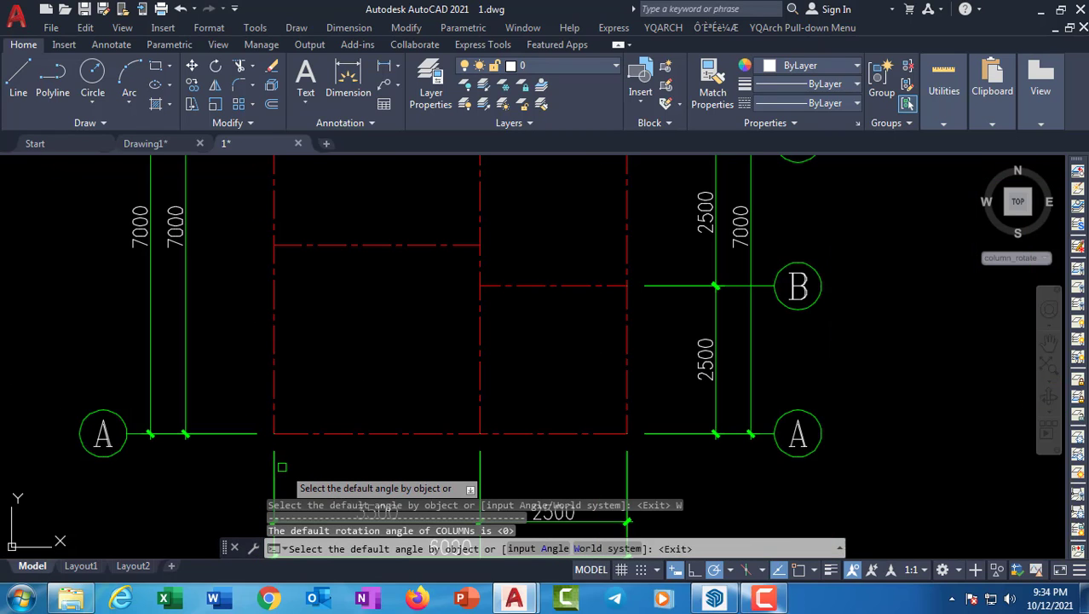
key("Return")
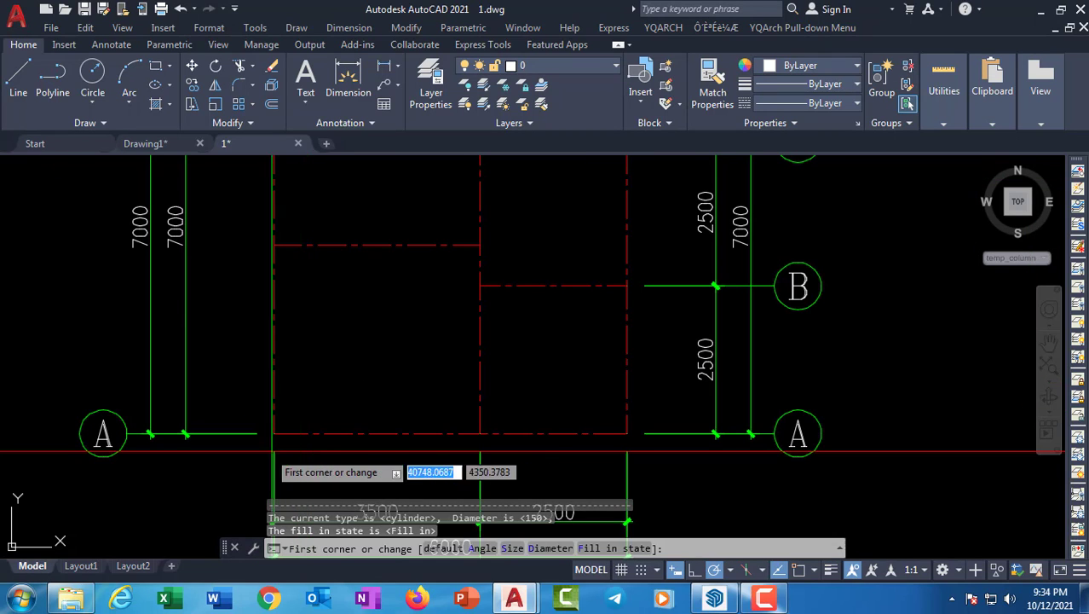
scroll(265, 454, "down", 2)
left_click(265, 454)
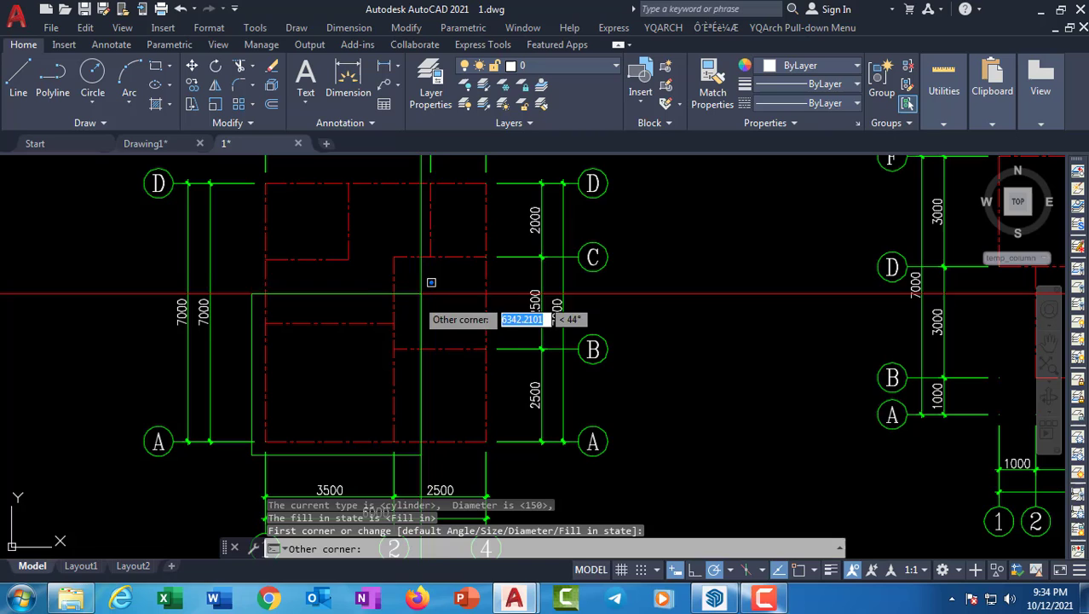
middle_click_drag(475, 213, 450, 273)
left_click(488, 215)
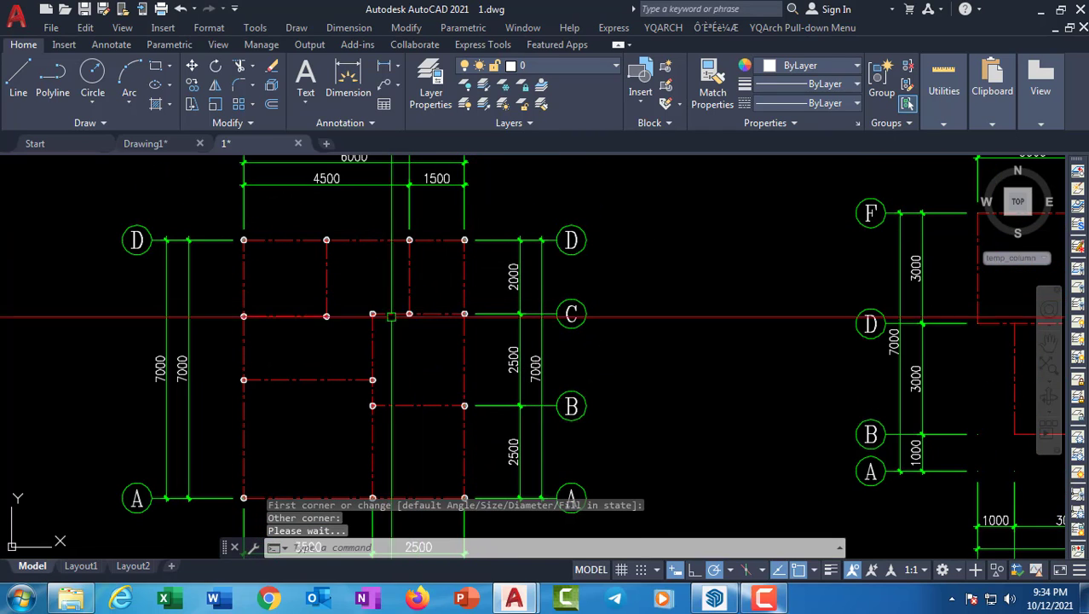
Examine the cylindrical columns placed along the axes of the 6000 by 7000 plan
scroll(421, 304, "up", 6)
scroll(549, 336, "down", 5)
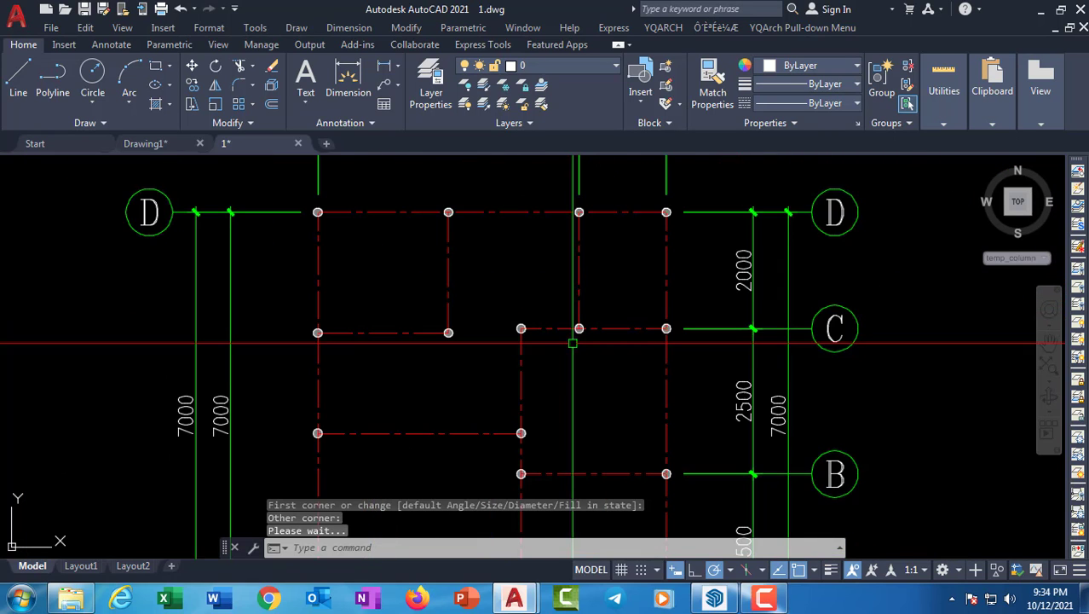
middle_click_drag(573, 343, 592, 206)
middle_click_drag(582, 330, 581, 294)
middle_click_drag(522, 357, 512, 354)
scroll(511, 353, "down", 5)
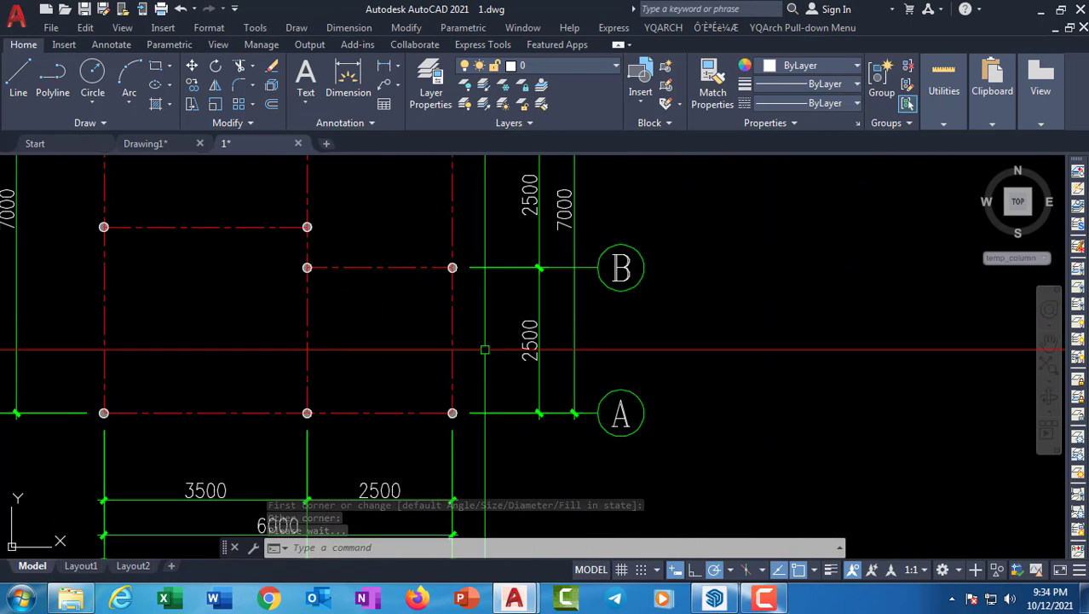
scroll(178, 358, "up", 3)
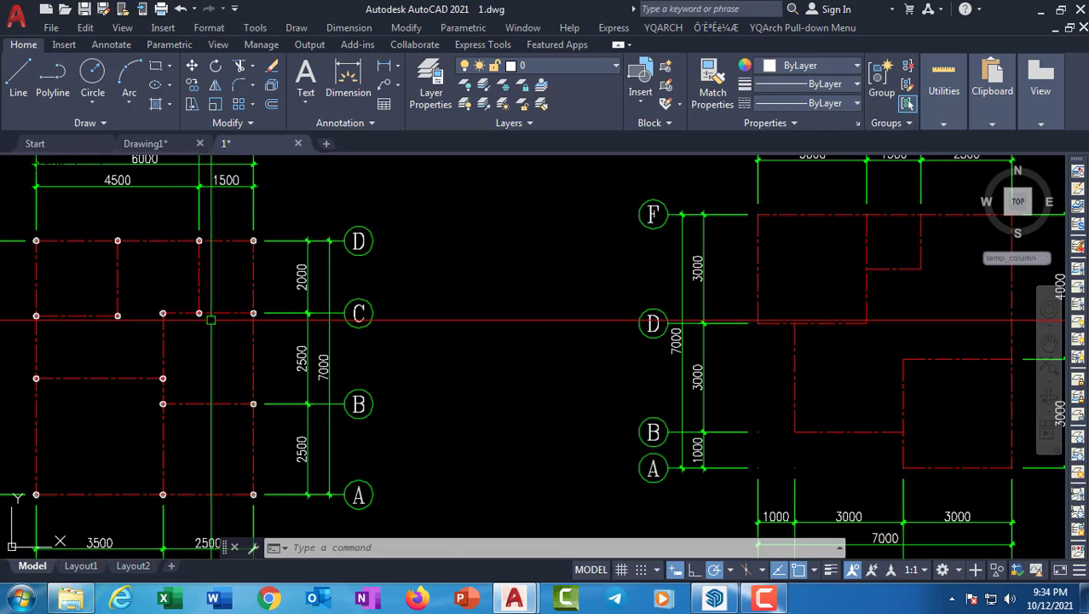
Start Arrange Columns again and set the cylindrical column diameter to 250
middle_click_drag(505, 413, 512, 395)
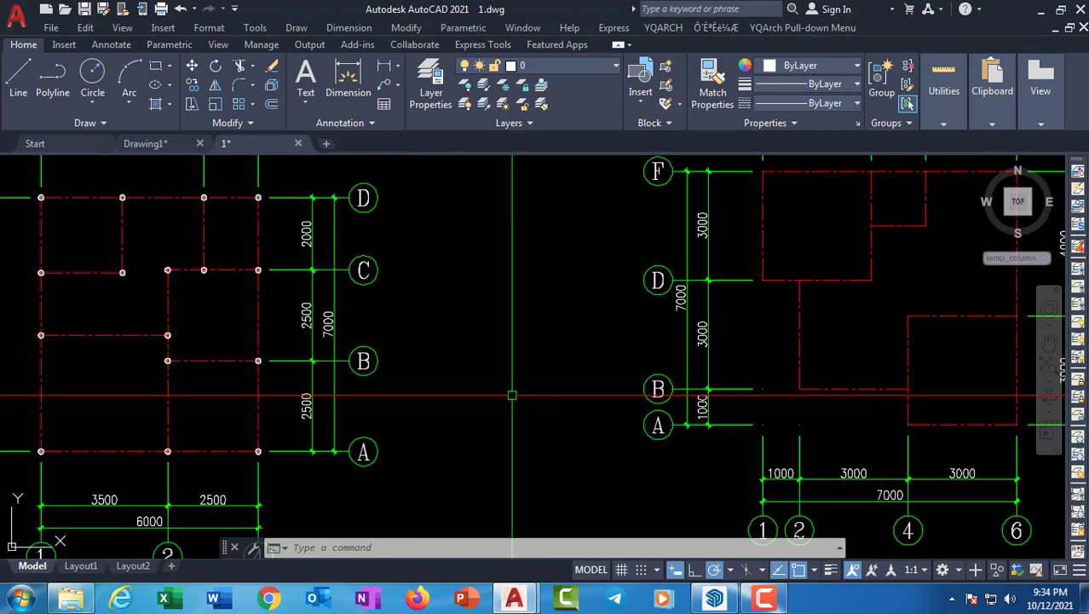
middle_click_drag(459, 348, 396, 371)
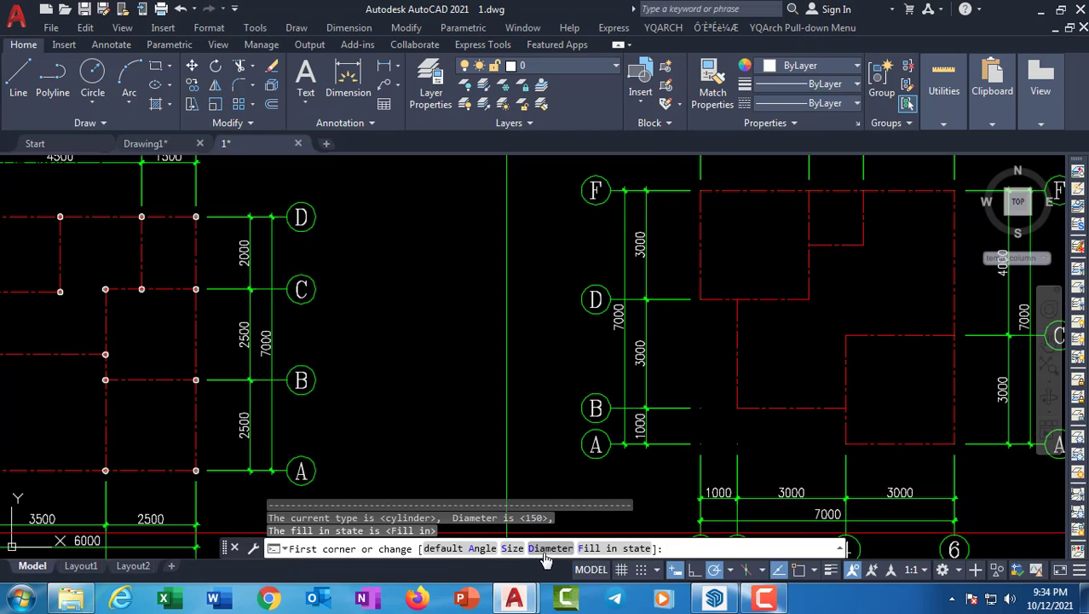
left_click(547, 550)
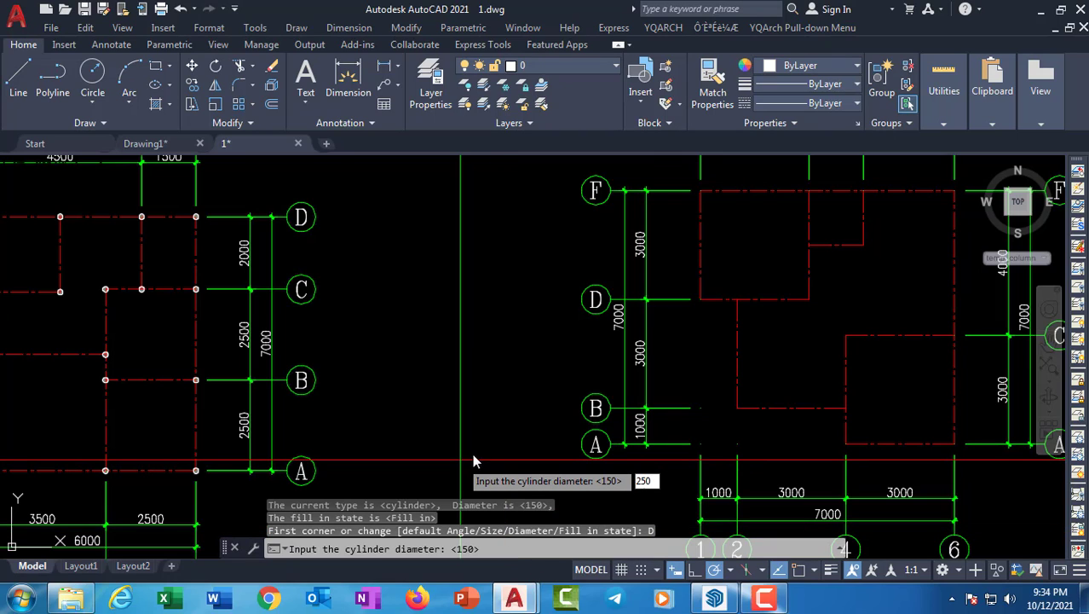
key("Return")
Place the cylindrical columns at all axis intersections of the 7000 by 7000 plan
middle_click_drag(658, 394, 541, 360)
middle_click_drag(569, 304, 518, 316)
mouse_move(500, 261)
middle_mouse_down()
mouse_move(457, 307)
mouse_move(403, 313)
middle_mouse_up()
left_click(414, 190)
middle_click_drag(571, 340, 561, 314)
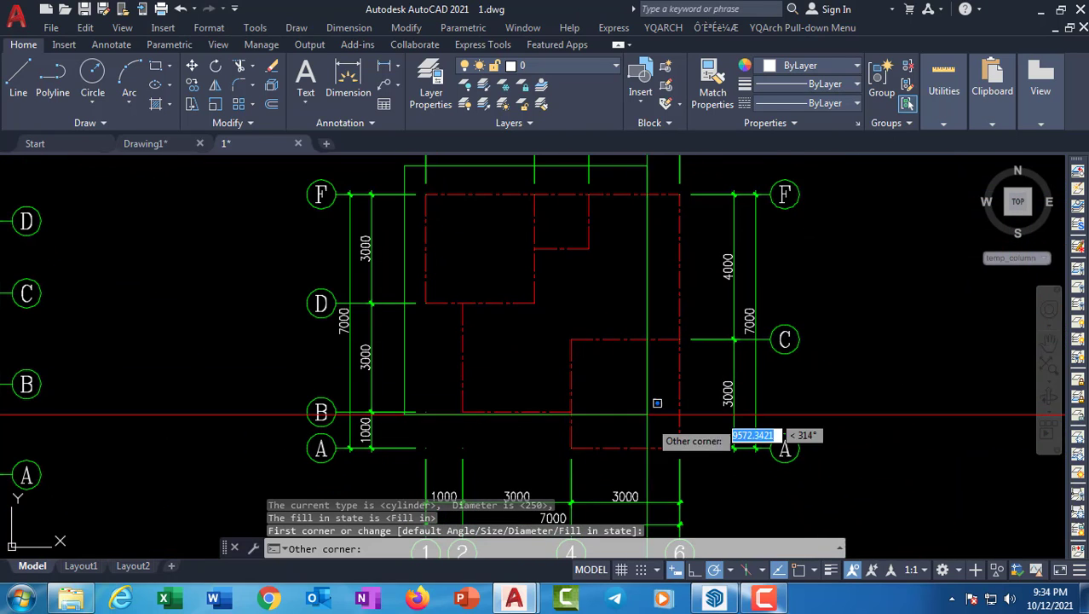
left_click(681, 458)
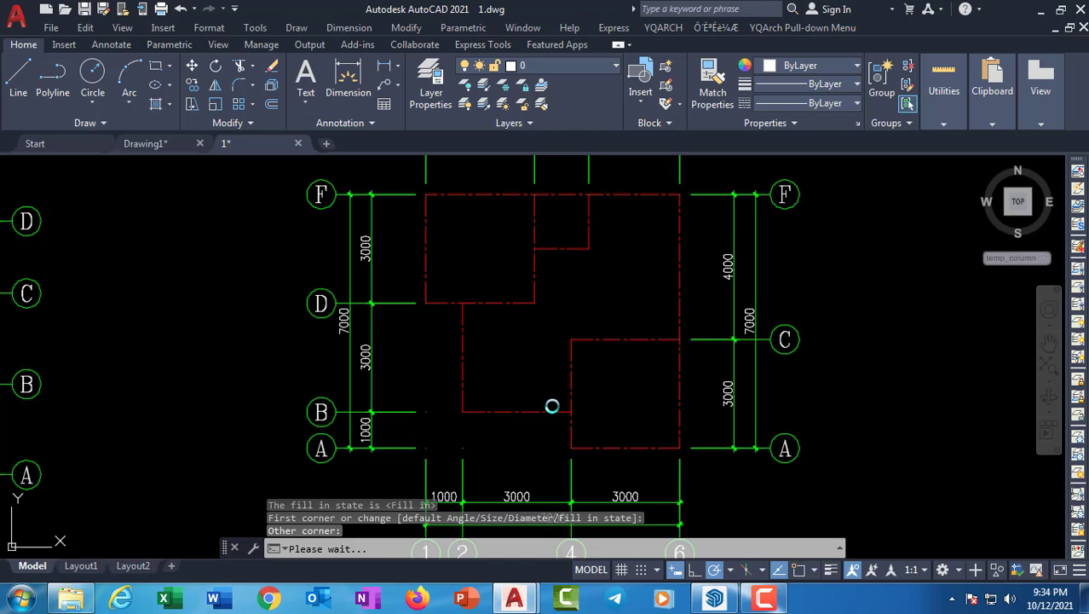
Examine the cylindrical columns on the 7000 by 7000 plan and compare them with those on the 6000 by 7000 plan
scroll(484, 406, "up", 3)
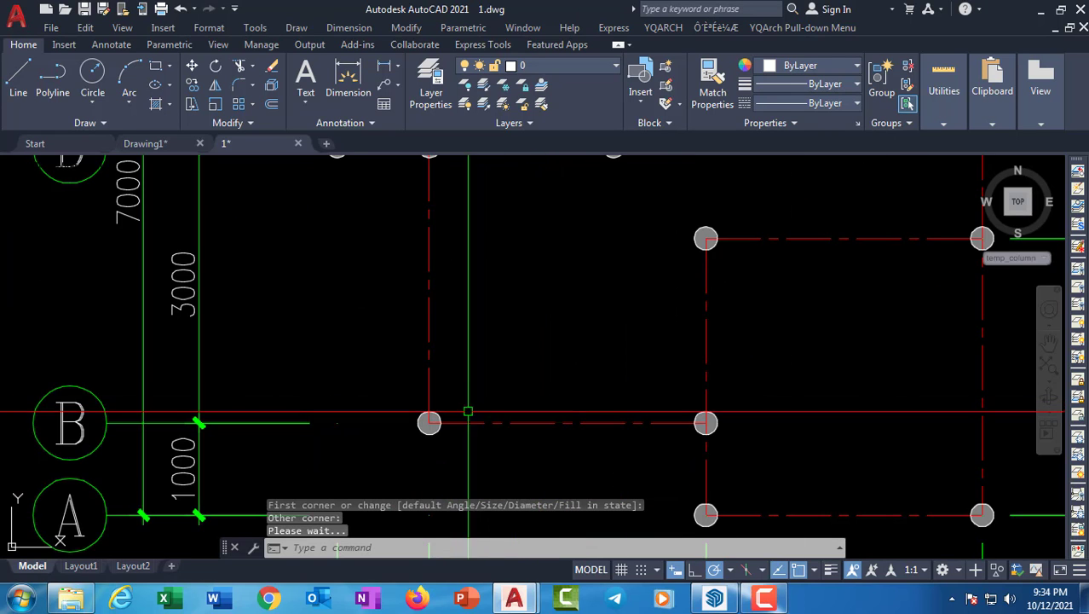
scroll(454, 412, "down", 3)
middle_click_drag(503, 293, 494, 354)
middle_click_drag(262, 370, 510, 357)
middle_click_drag(416, 368, 519, 353)
middle_click_drag(345, 358, 499, 337)
scroll(382, 351, "down", 1)
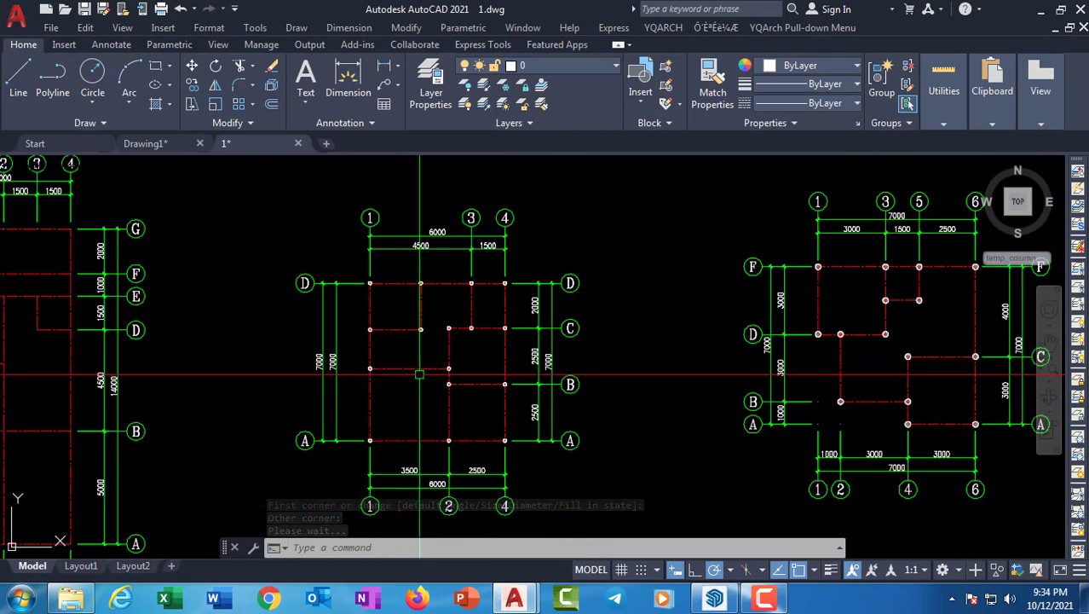
mouse_move(417, 375)
middle_mouse_down()
mouse_move(571, 379)
mouse_move(251, 376)
mouse_move(123, 393)
middle_mouse_up()
scroll(496, 375, "up", 2)
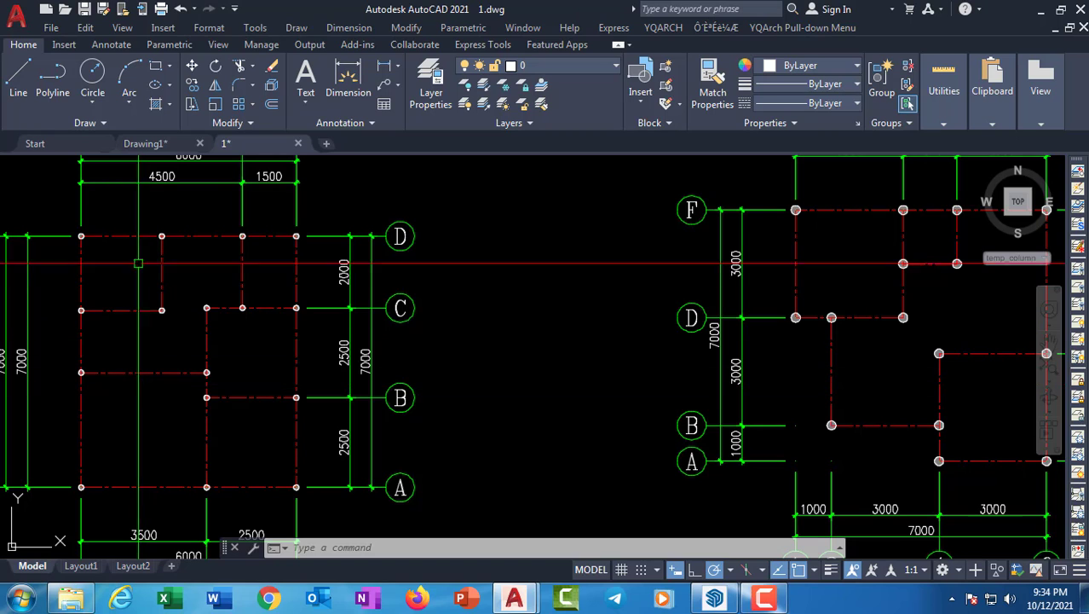
mouse_move(428, 319)
middle_mouse_down()
mouse_move(379, 316)
mouse_move(407, 323)
middle_mouse_up()
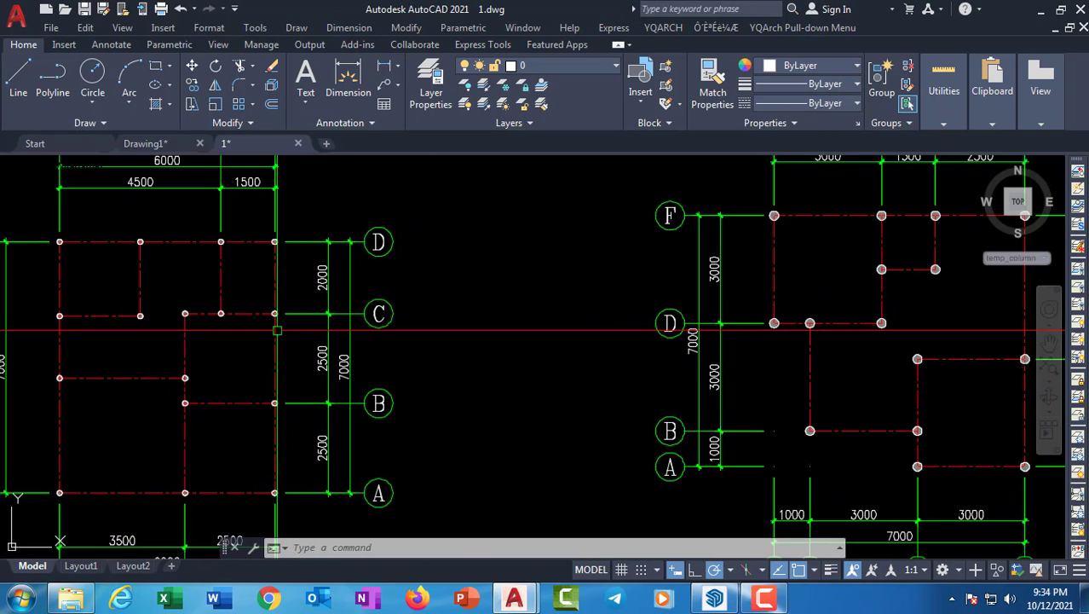
middle_click_drag(232, 335, 430, 308)
scroll(392, 379, "up", 13)
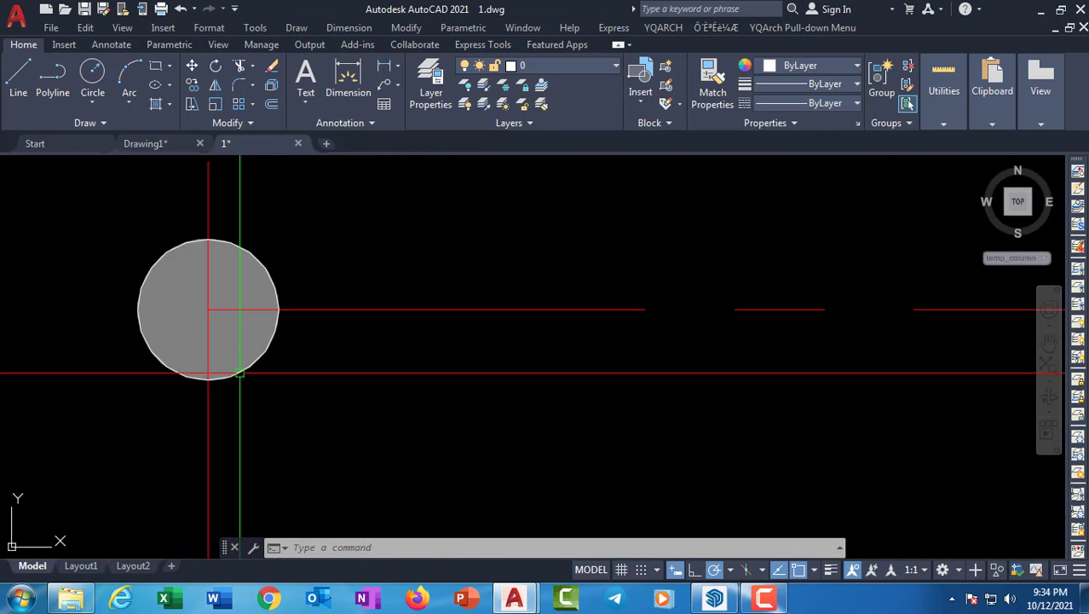
left_click(255, 375)
left_click(258, 347)
right_click(255, 345)
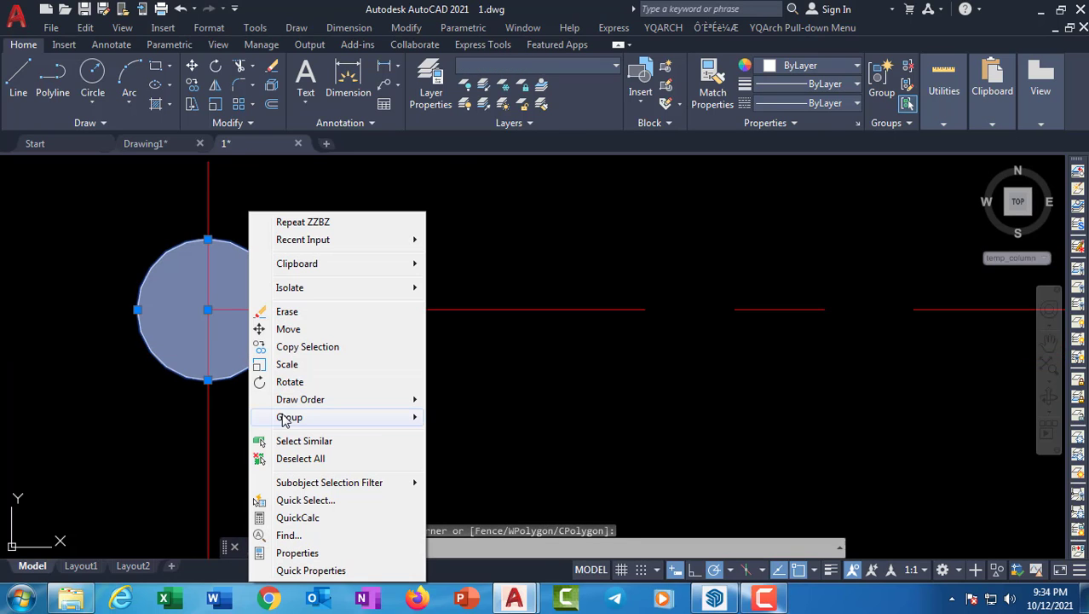
mouse_move(281, 416)
key("Escape")
scroll(367, 273, "down", 12)
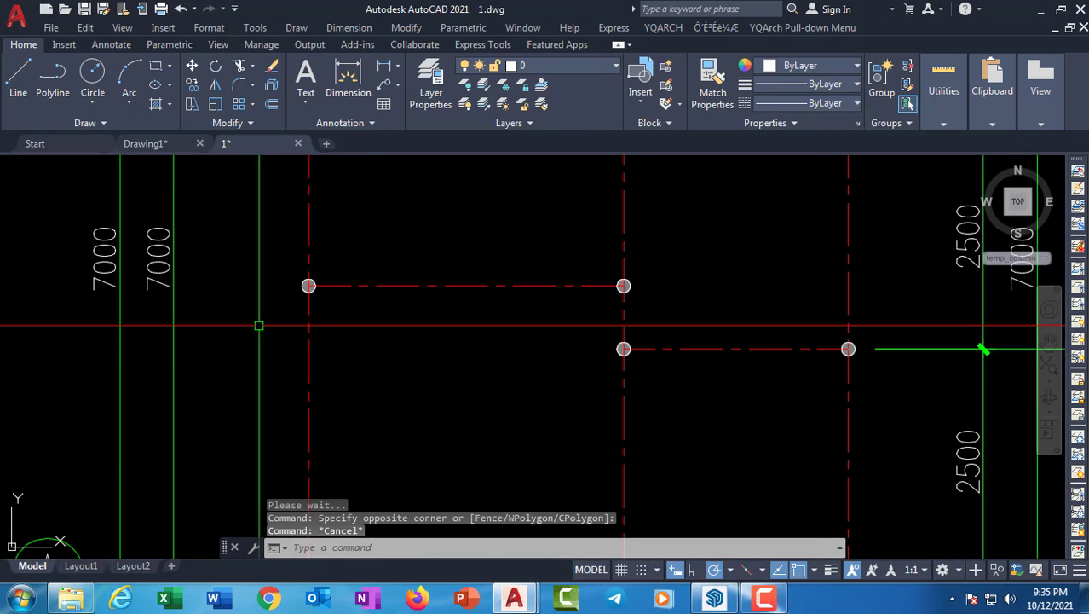
Delete the cylindrical columns on axis B and on the horizontal axis line just above it in the 6000 by 7000 plan
left_click(269, 272)
left_click(320, 332)
left_click(419, 270)
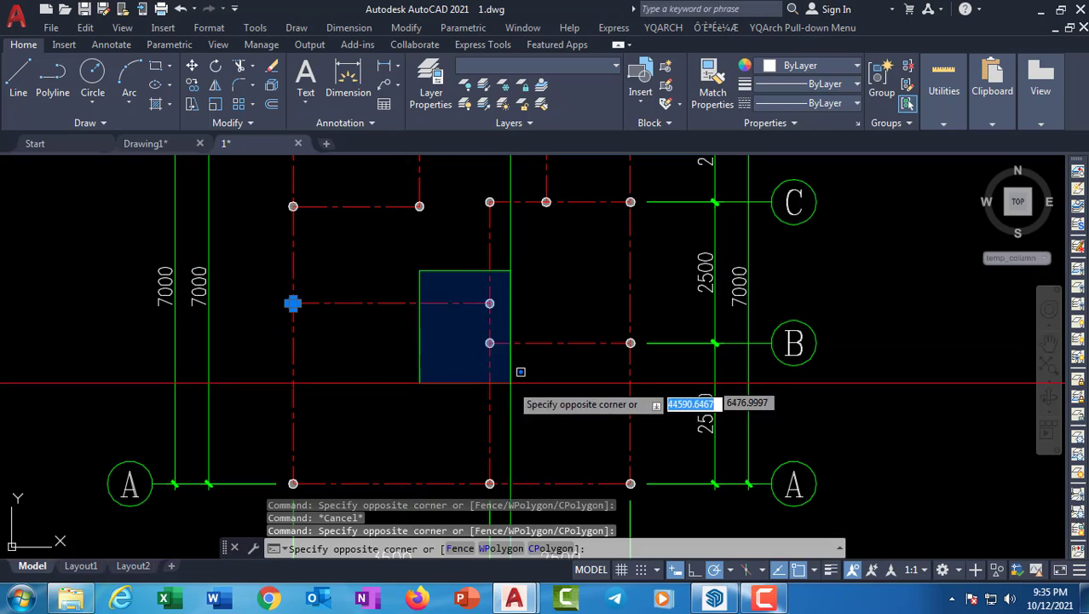
left_click(530, 383)
key("Delete")
left_click(591, 274)
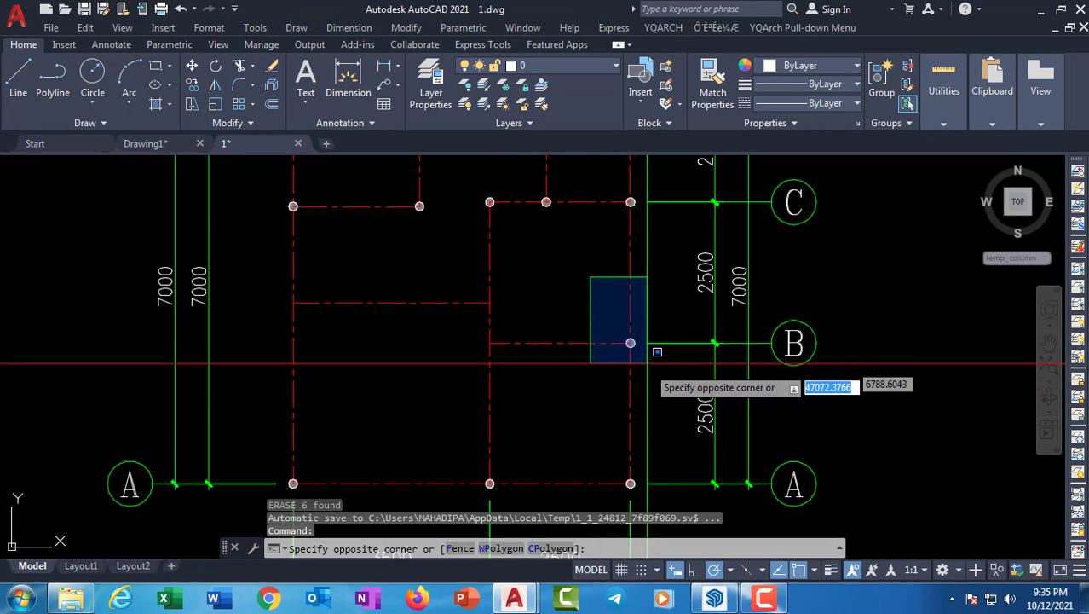
Delete the three cylindrical columns along axis A of the 6000 by 7000 plan
scroll(631, 365, "down", 4)
scroll(621, 441, "up", 4)
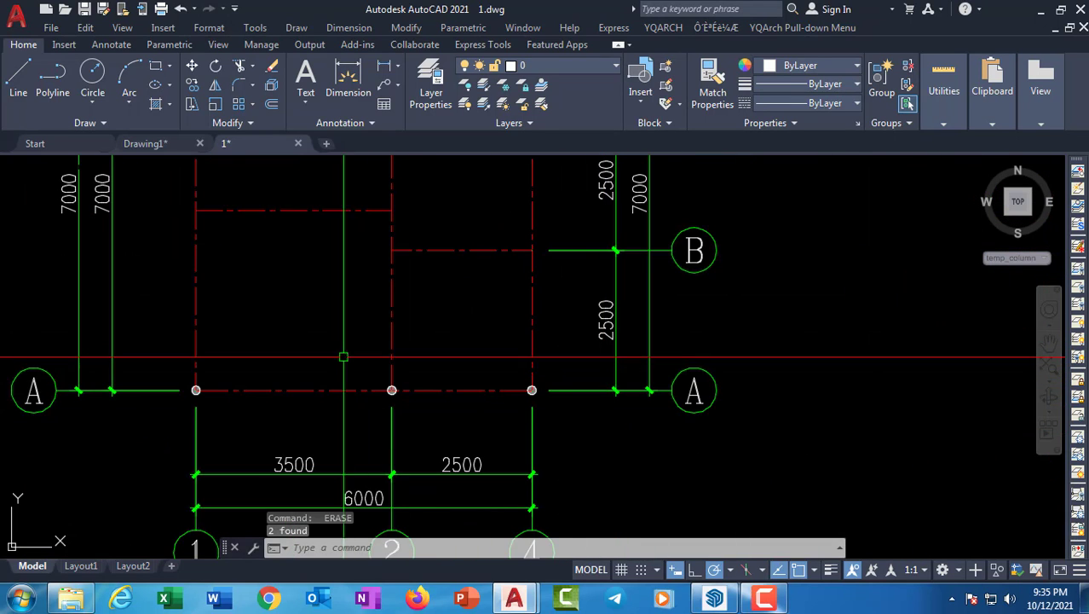
left_click(329, 360)
left_click(535, 415)
key("Delete")
left_click(182, 361)
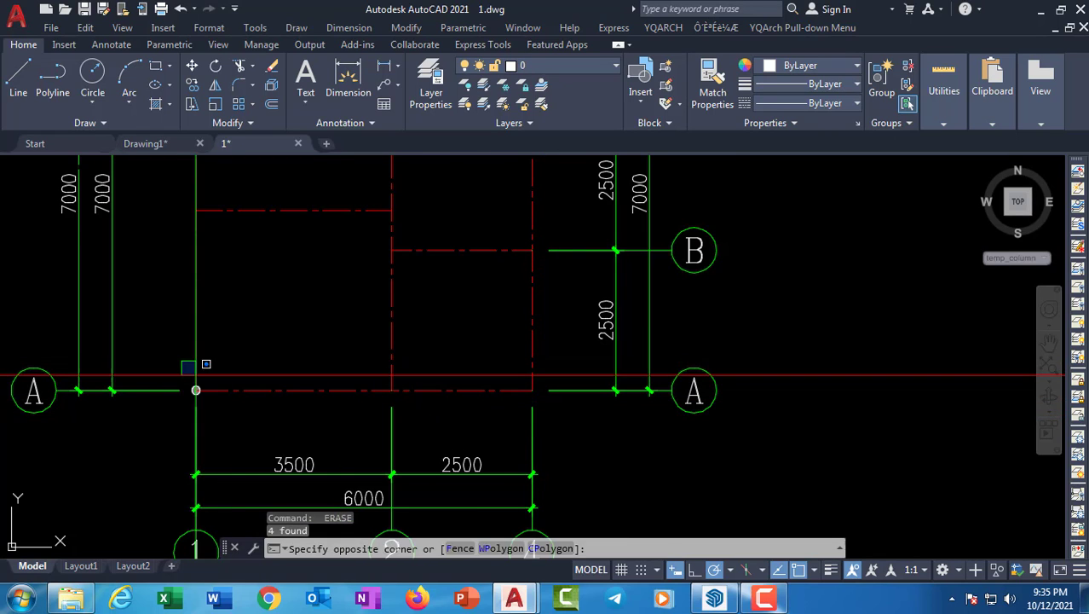
left_click(227, 419)
key("Delete")
Delete the two cylindrical columns on the lower axis line of the plan's upper-left room
scroll(261, 284, "down", 2)
mouse_move(260, 284)
middle_mouse_down()
mouse_move(251, 410)
mouse_move(236, 428)
middle_mouse_up()
scroll(182, 307, "up", 2)
left_click(180, 305)
left_click(238, 363)
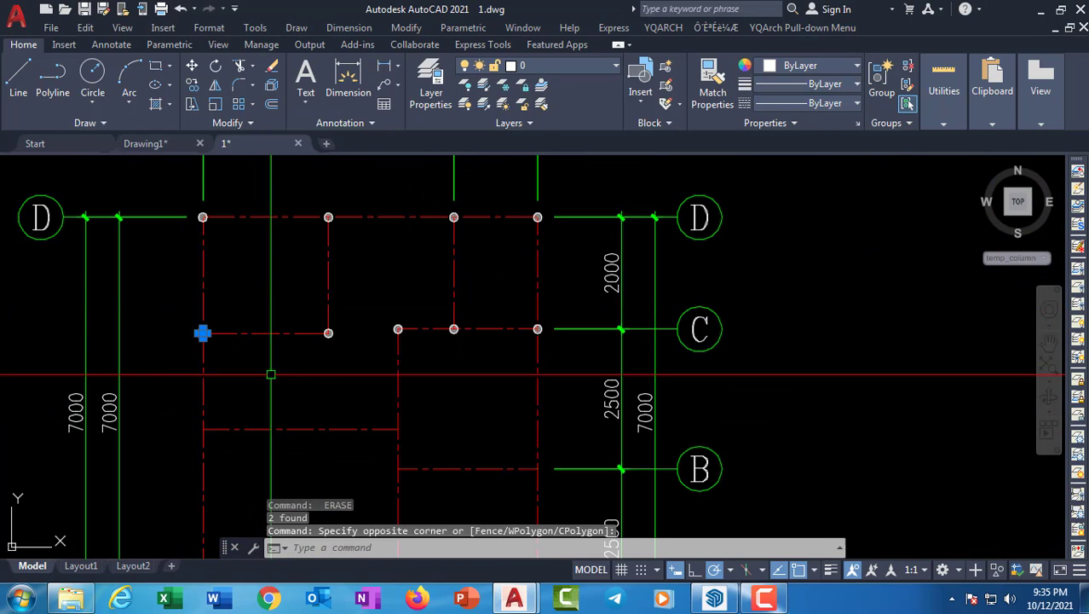
left_click(284, 289)
left_click(356, 370)
key("Delete")
Delete the cylindrical columns along axis D of the 6000 by 7000 plan, except the one on axis 1
left_click(306, 178)
left_click(489, 271)
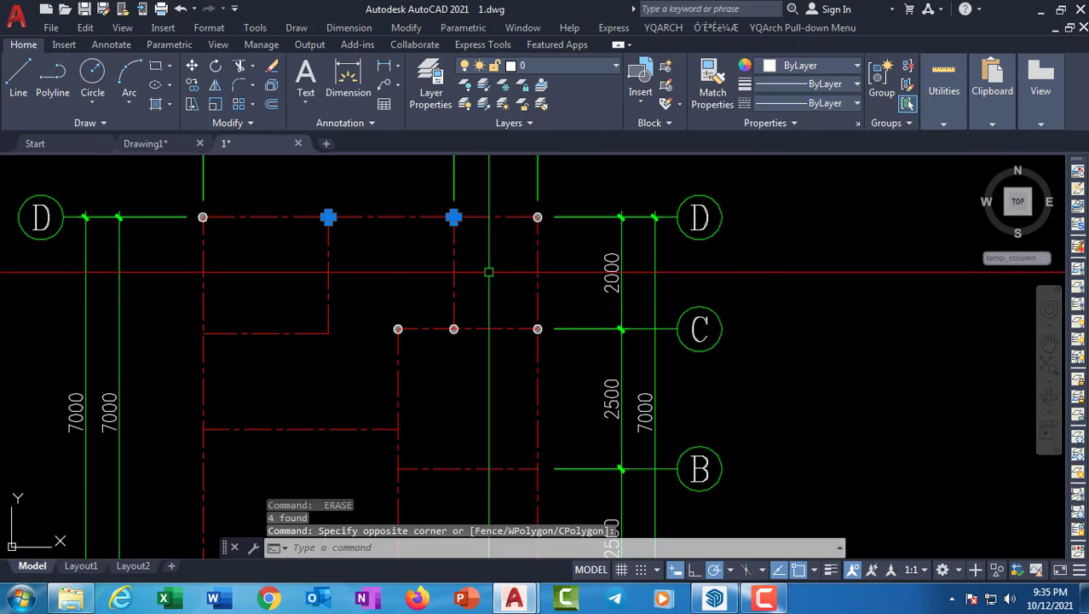
key("Delete")
left_click(507, 205)
left_click(578, 262)
key("Delete")
Delete the three cylindrical columns along axis C and the remaining one where axes D and 1 meet
left_click(384, 304)
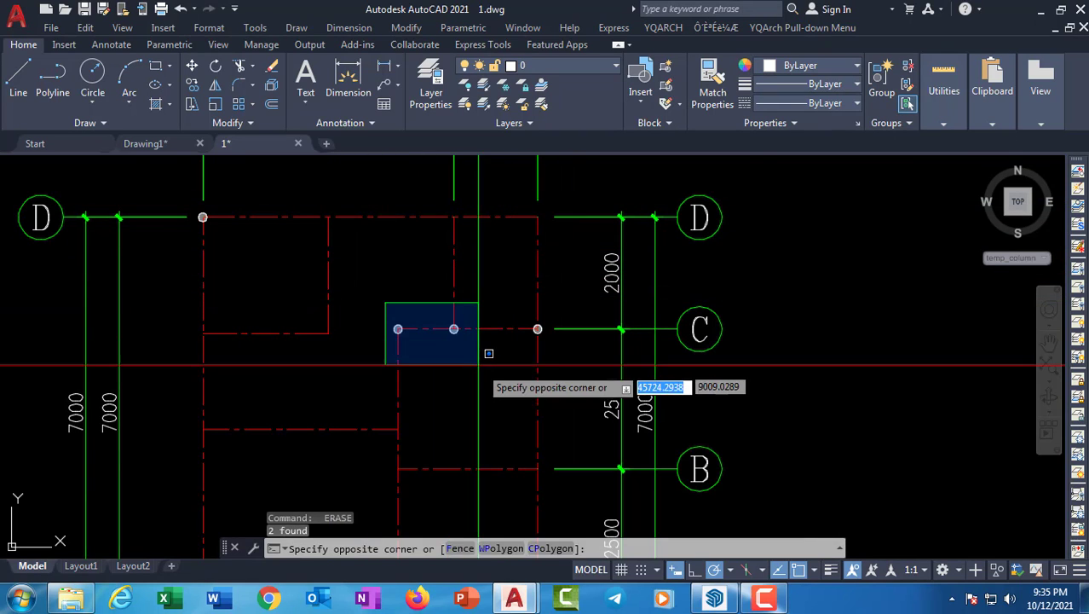
left_click(474, 357)
key("Delete")
left_click(513, 298)
left_click(569, 338)
key("Delete")
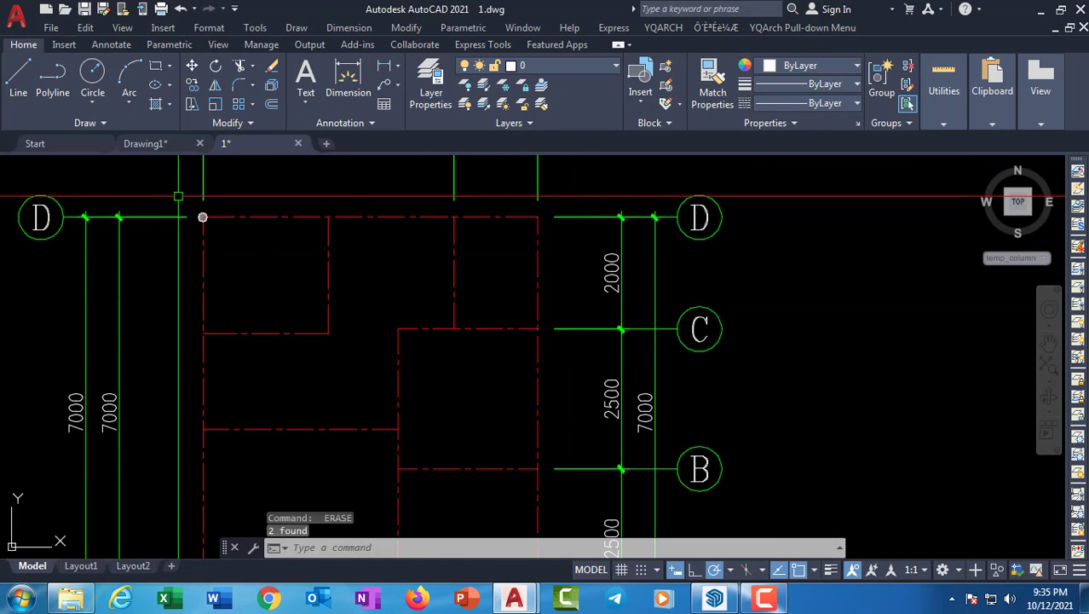
left_click(194, 182)
left_click(231, 247)
key("Delete")
Use Arrange Columns with a rectangular size of 200,200 to place columns at all axis intersections of the 6000 by 7000 plan
middle_click_drag(379, 396, 476, 311)
scroll(476, 311, "down", 1)
mouse_move(480, 365)
middle_mouse_down()
mouse_move(428, 365)
mouse_move(354, 433)
mouse_move(352, 450)
middle_mouse_up()
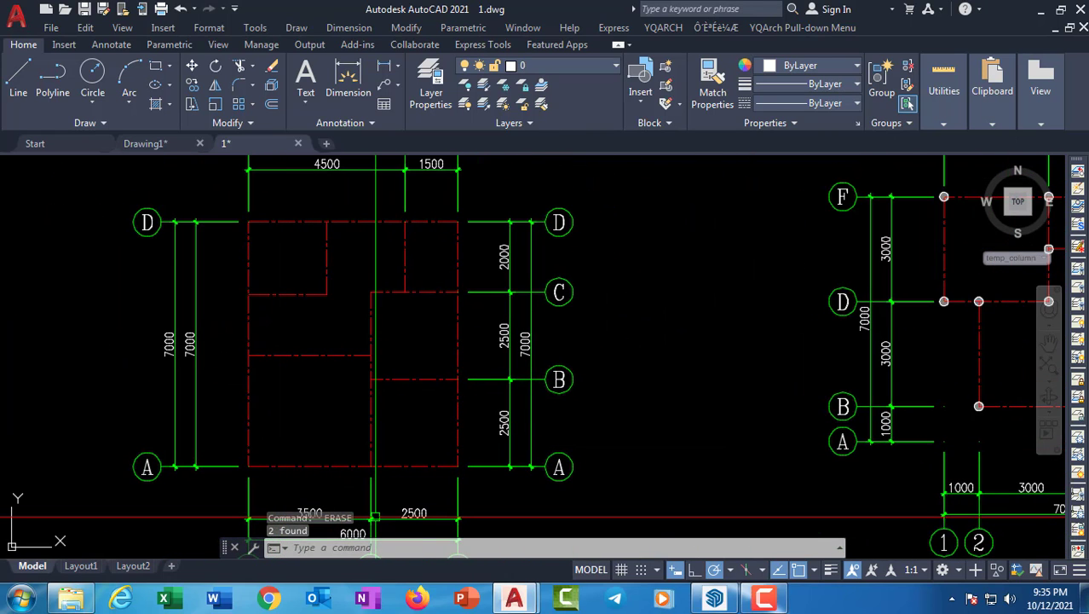
key("Return")
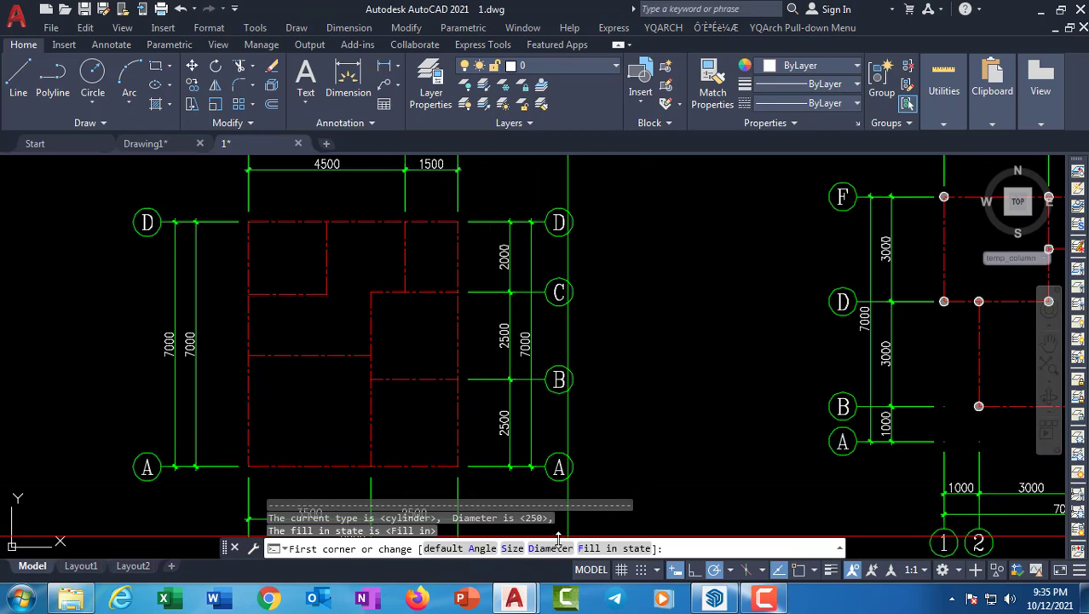
left_click(513, 548)
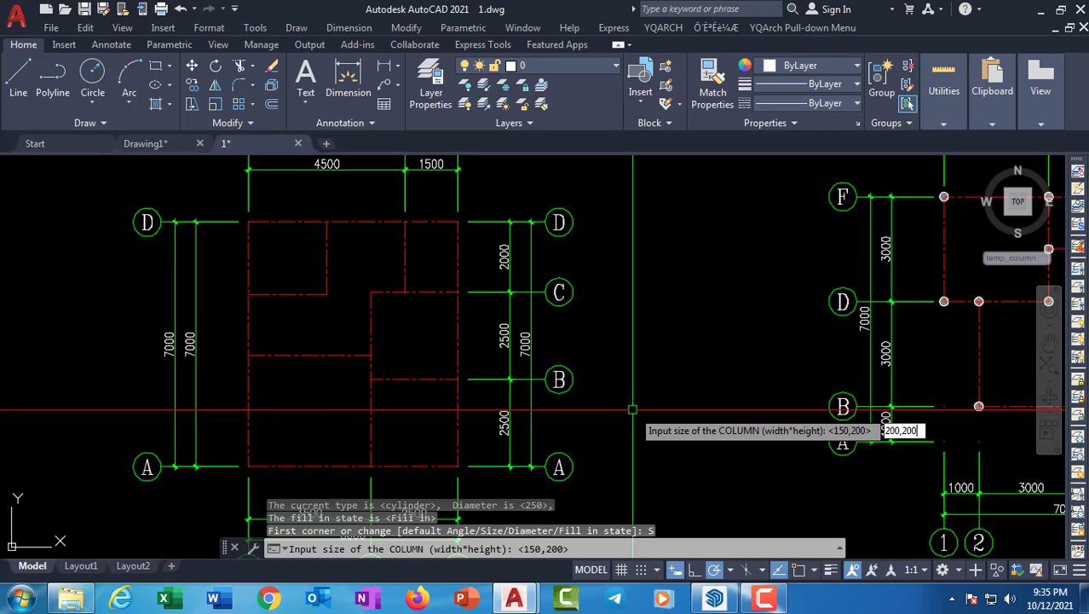
key("Return")
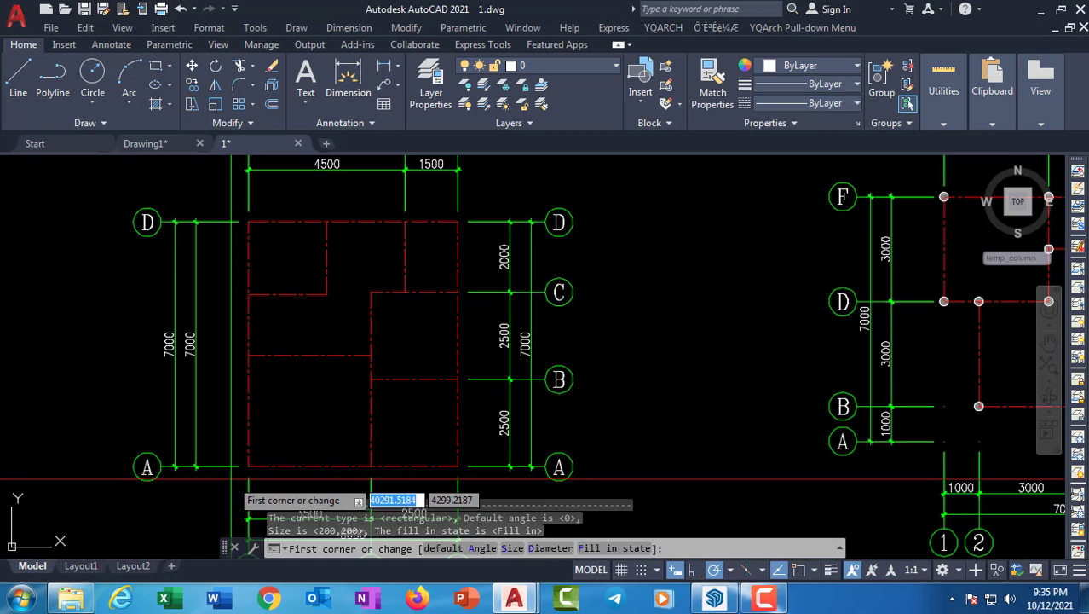
left_click(232, 479)
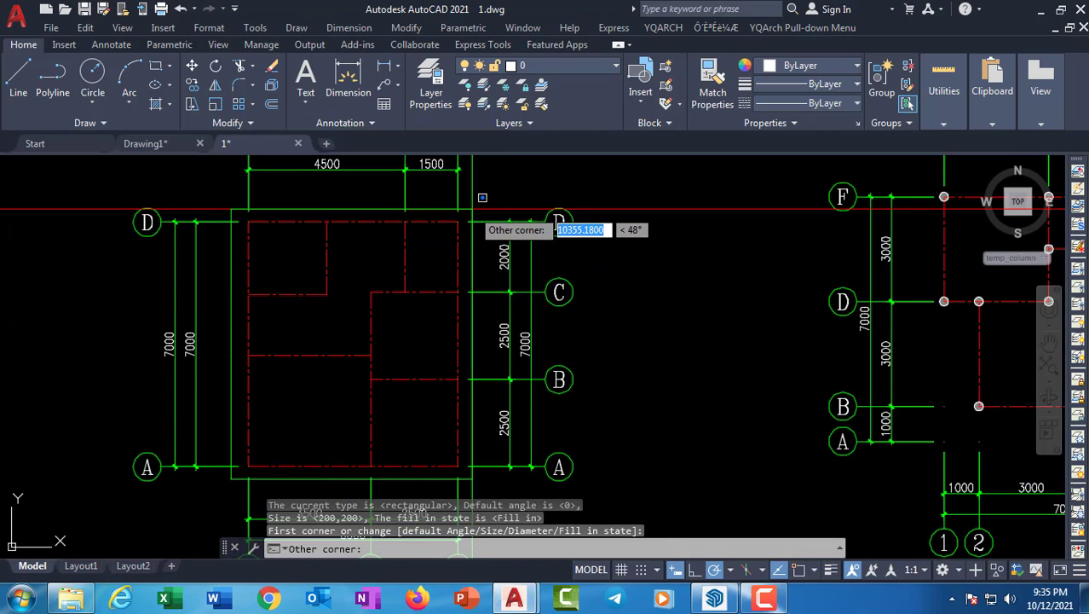
left_click(472, 215)
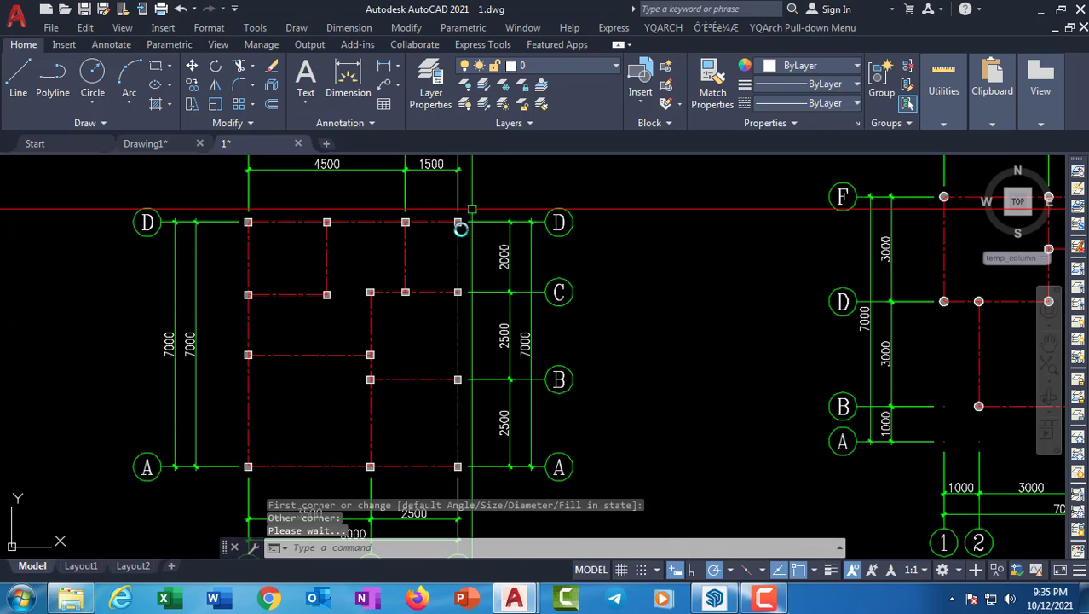
Examine the filled 200 by 200 columns and their position on the axes of the 6000 by 7000 plan
scroll(238, 320, "up", 4)
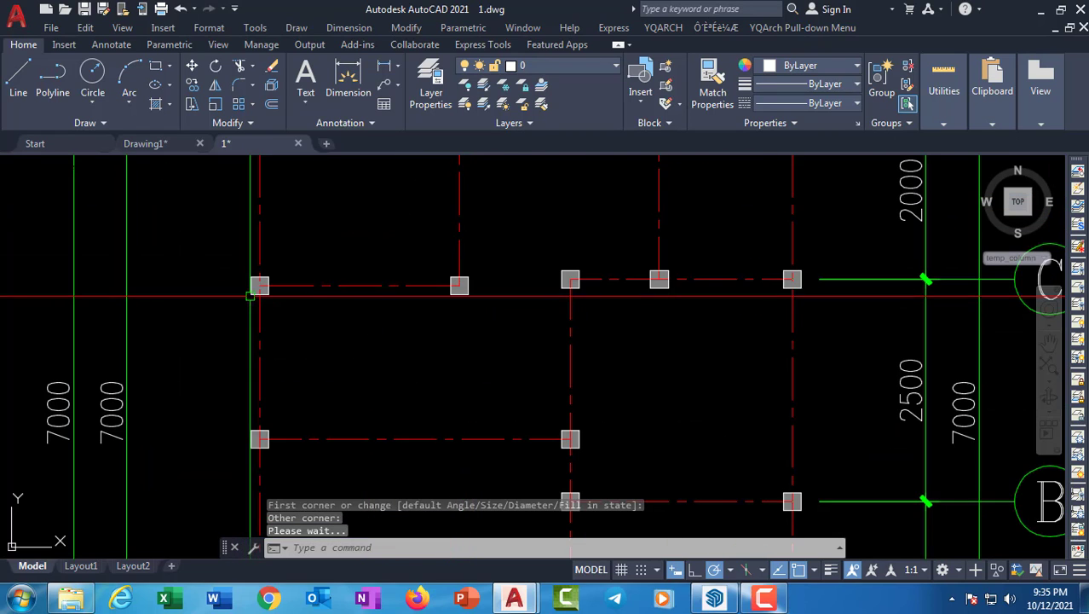
scroll(242, 331, "up", 4)
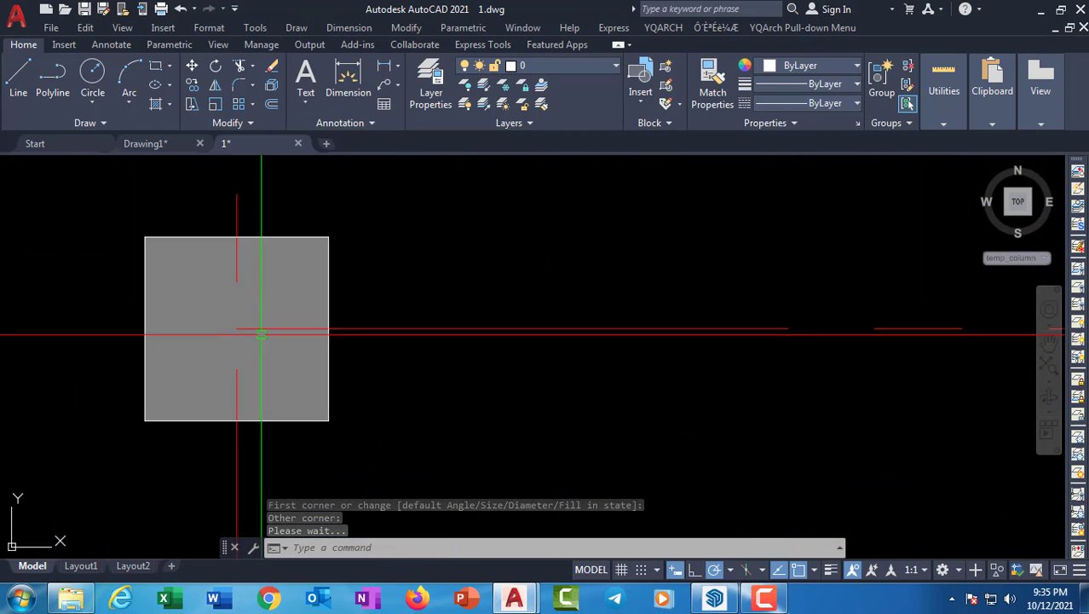
scroll(210, 349, "down", 5)
scroll(179, 320, "up", 3)
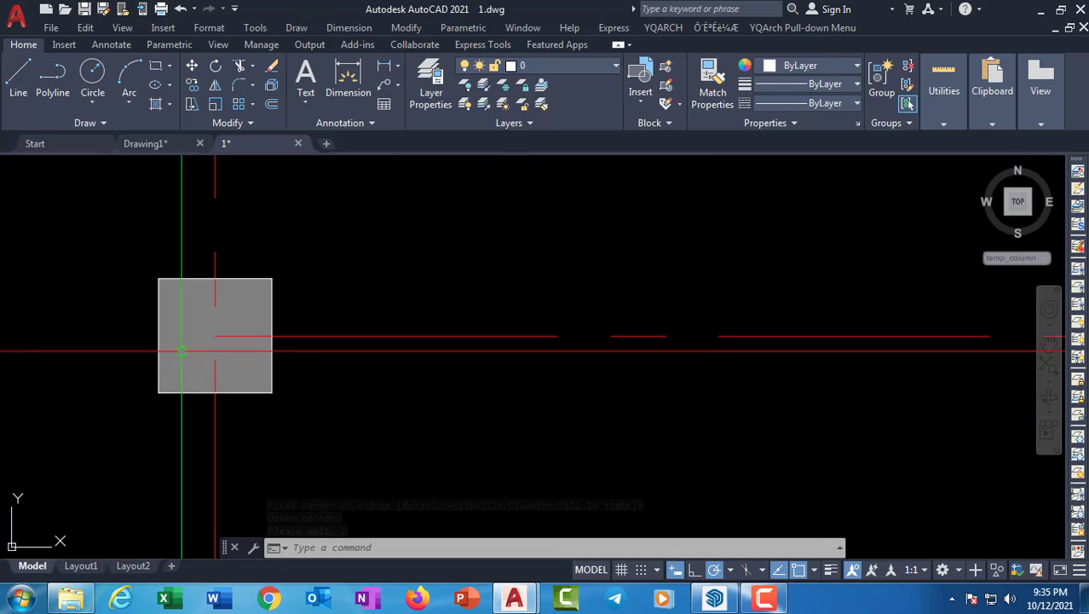
scroll(435, 351, "down", 3)
scroll(518, 341, "down", 3)
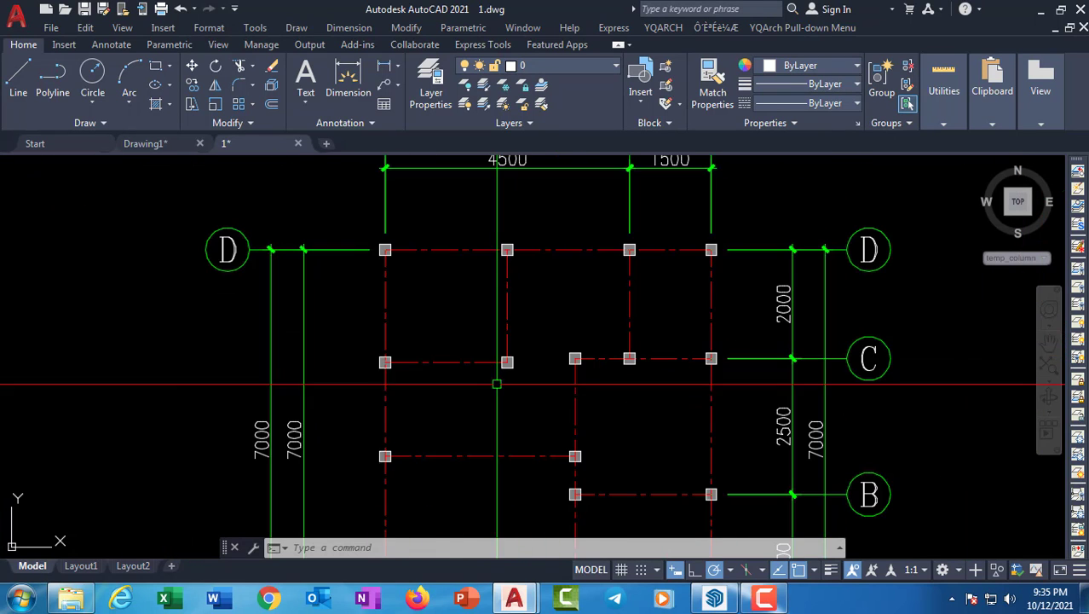
mouse_move(498, 380)
middle_mouse_down()
mouse_move(386, 372)
mouse_move(188, 333)
mouse_move(209, 317)
middle_mouse_up()
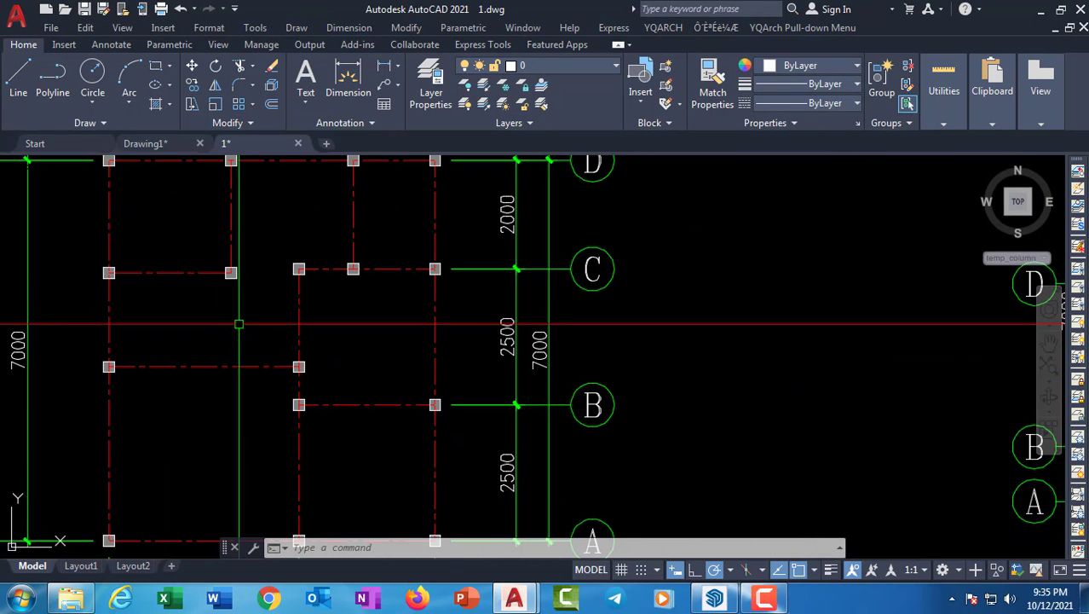
middle_click_drag(287, 368, 321, 310)
middle_click_drag(382, 458, 399, 401)
scroll(356, 440, "down", 1)
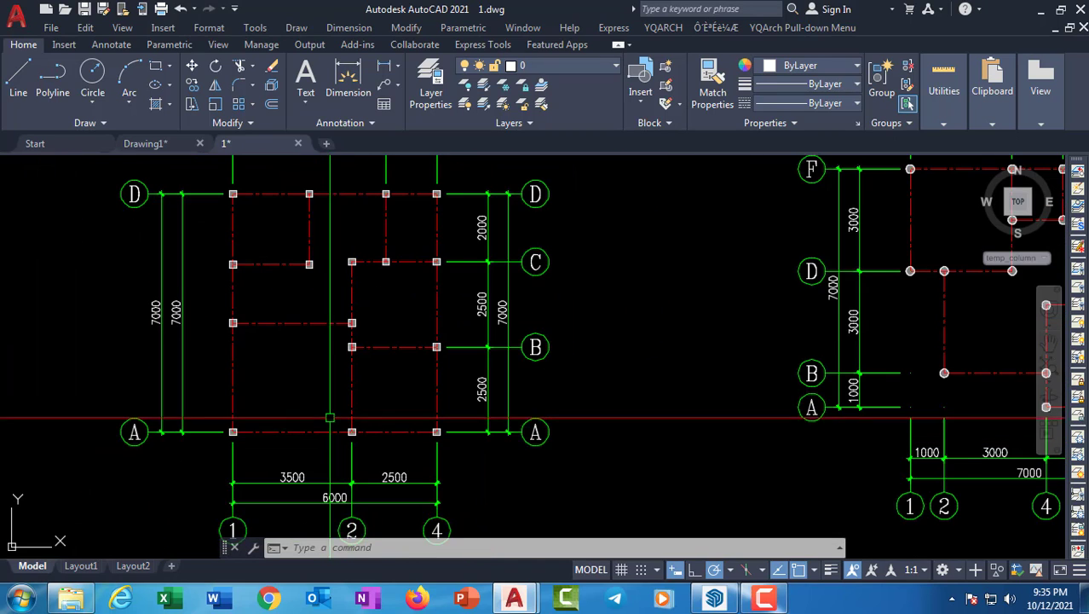
Restart Arrange Columns and turn off the automatic fill of the columns
middle_click_drag(328, 427, 330, 456)
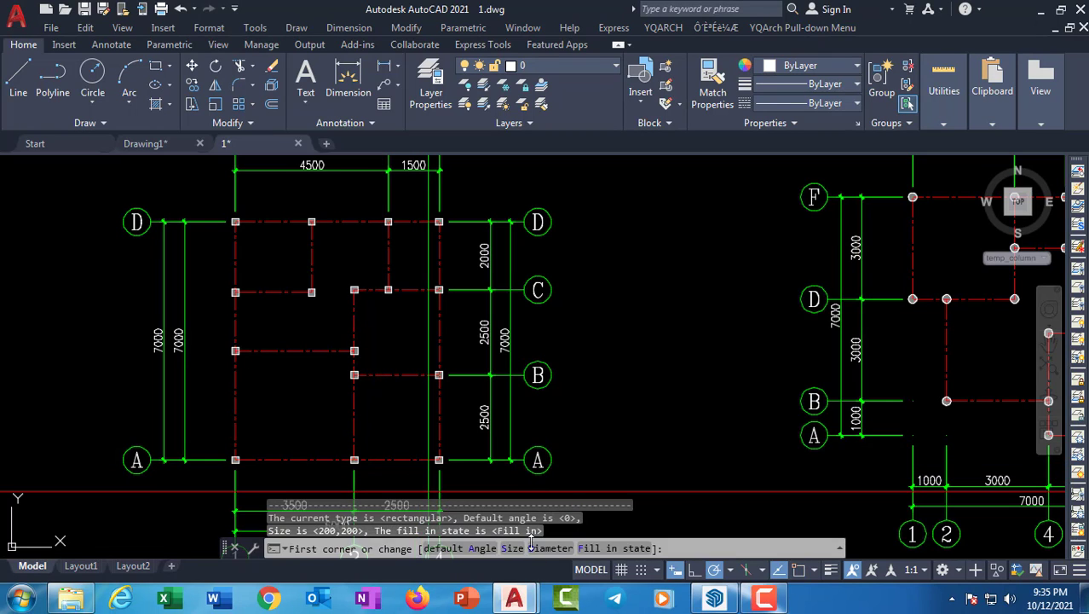
left_click(604, 550)
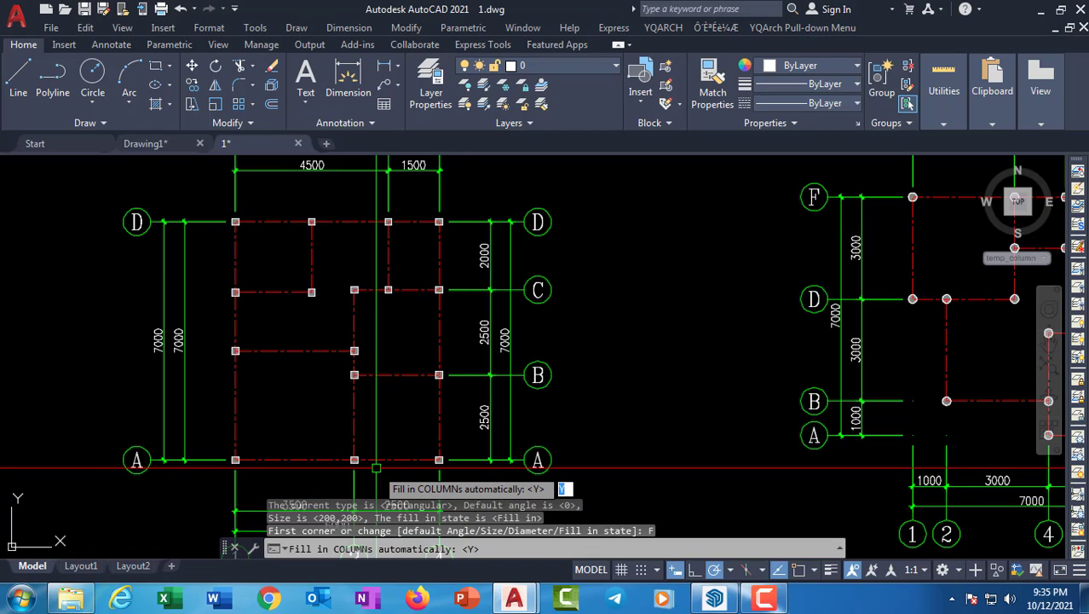
type("N")
key("Return")
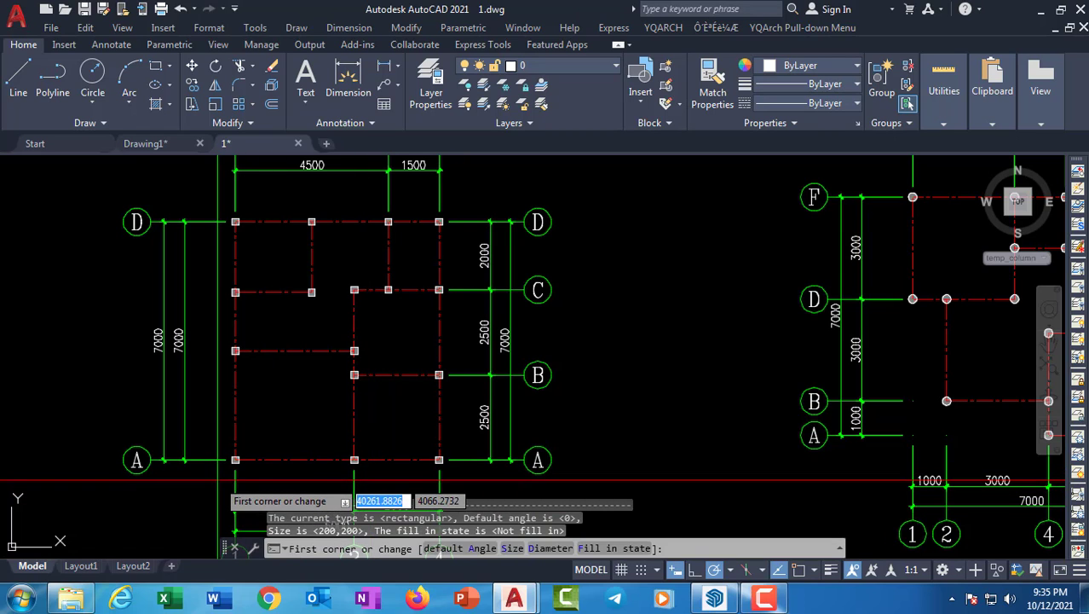
Place unfilled 200,200 rectangular columns over the existing ones at all axis intersections of the 6000 by 7000 plan
left_click(218, 480)
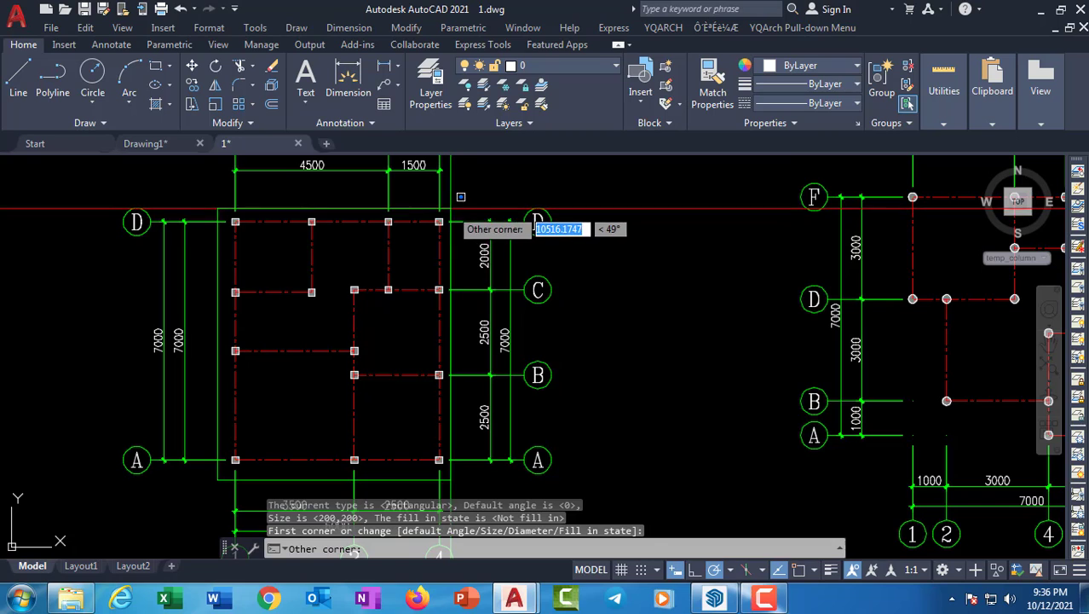
left_click(450, 208)
scroll(425, 205, "up", 4)
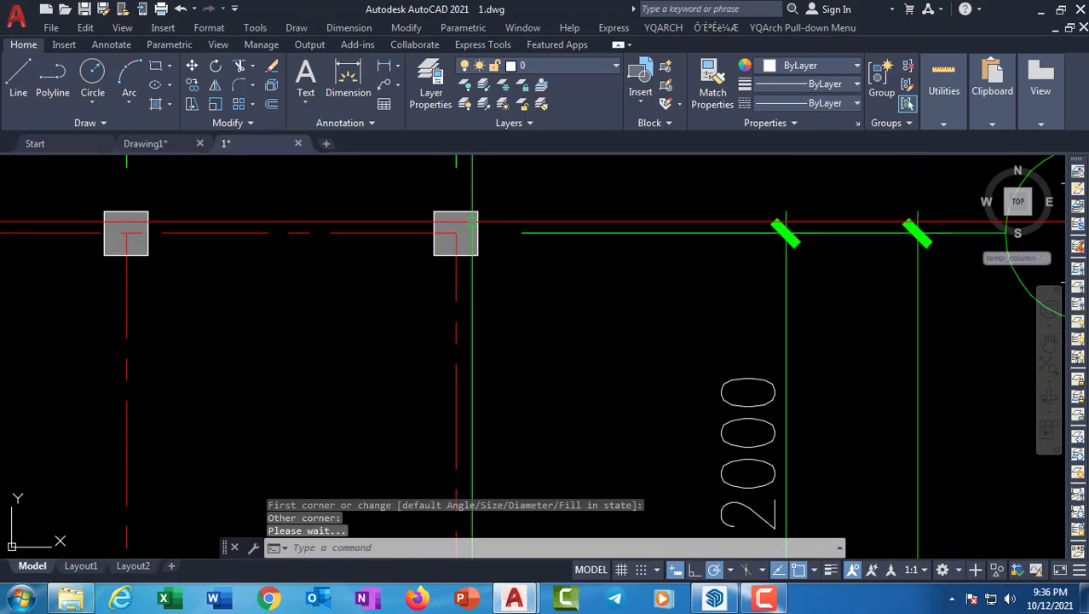
scroll(416, 271, "down", 1)
middle_click_drag(352, 283, 542, 284)
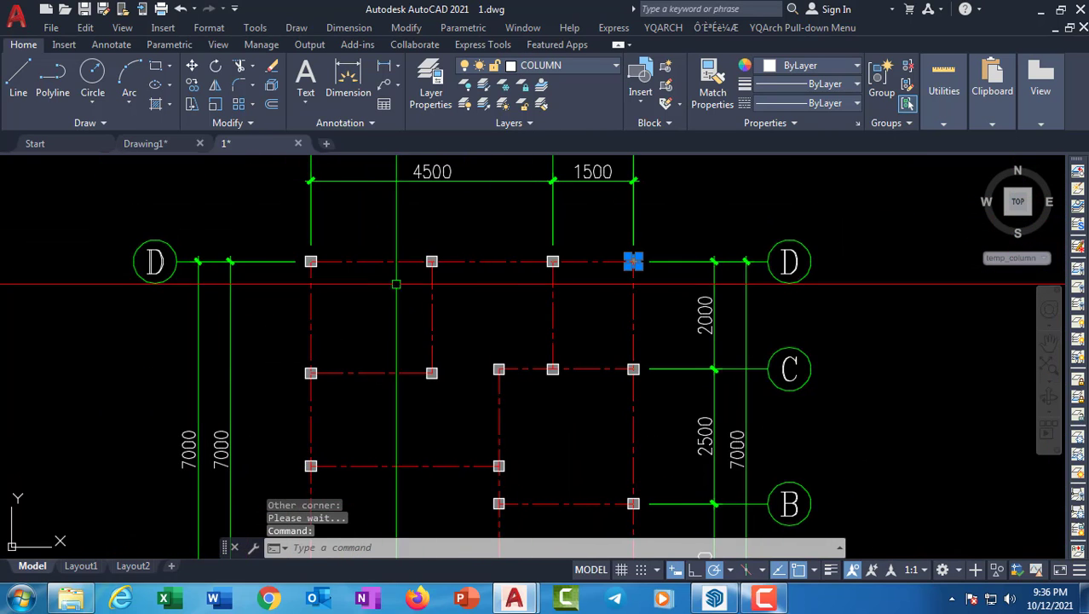
key("Escape")
middle_click_drag(396, 285, 317, 282)
key("Escape")
scroll(249, 260, "up", 1)
Delete all columns along axis D of the 6000 by 7000 plan
left_click(200, 234)
left_click(260, 283)
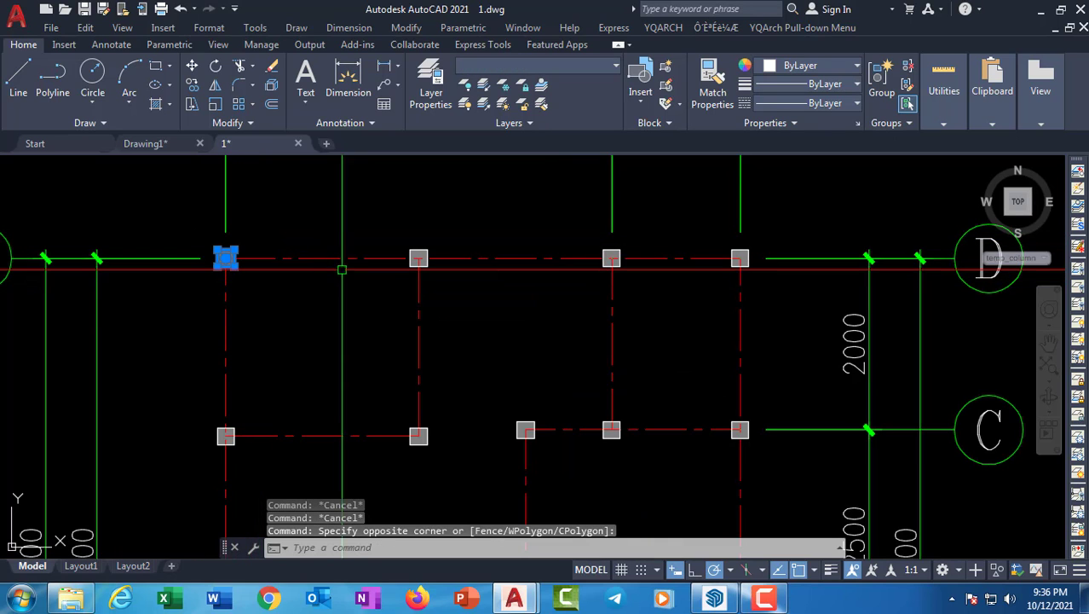
left_click(377, 223)
left_click(796, 306)
middle_click_drag(605, 387, 556, 319)
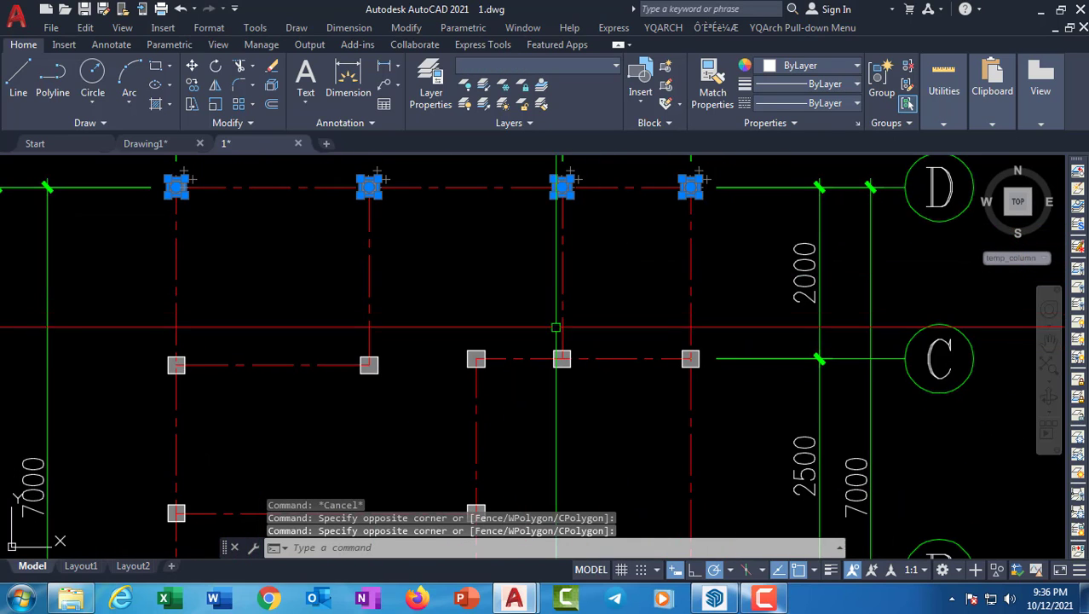
type("e")
key("Return")
Delete the two columns at the ends of the short horizontal axis segment below axis D, starting at axis 1
scroll(324, 332, "down", 2)
left_click(188, 337)
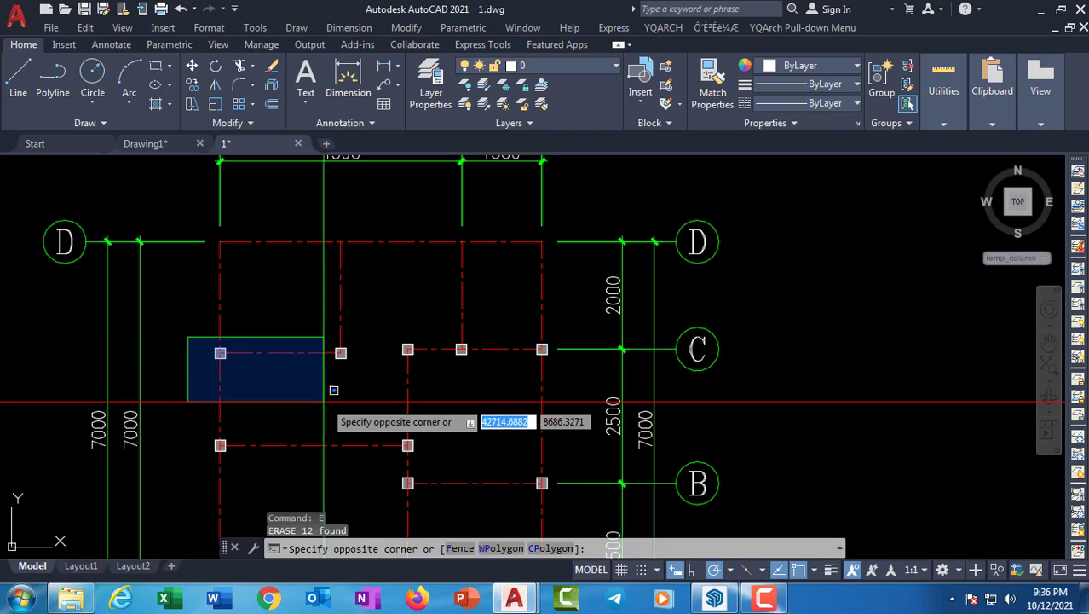
left_click(323, 399)
key("Return")
left_click(314, 327)
left_click(365, 381)
type("e")
key("Return")
Delete the columns at the three intersections along axis C
left_click(391, 331)
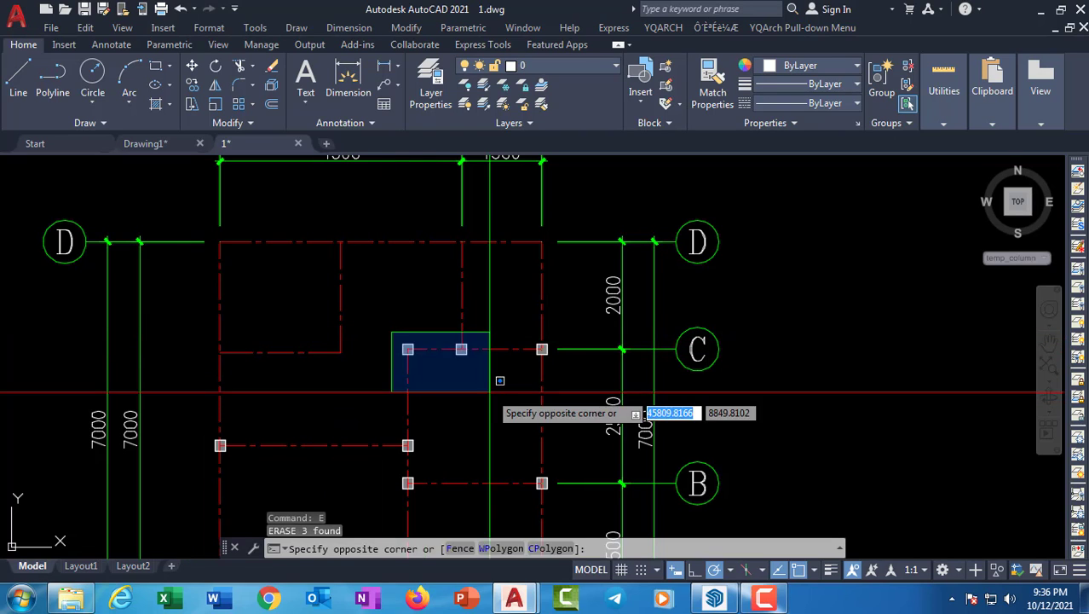
left_click(488, 389)
key("Return")
left_click(510, 322)
left_click(564, 391)
key("Return")
Delete the columns along axis B and those on the horizontal axis segment just above it
mouse_move(517, 401)
middle_mouse_down()
mouse_move(516, 370)
mouse_move(555, 288)
middle_mouse_up()
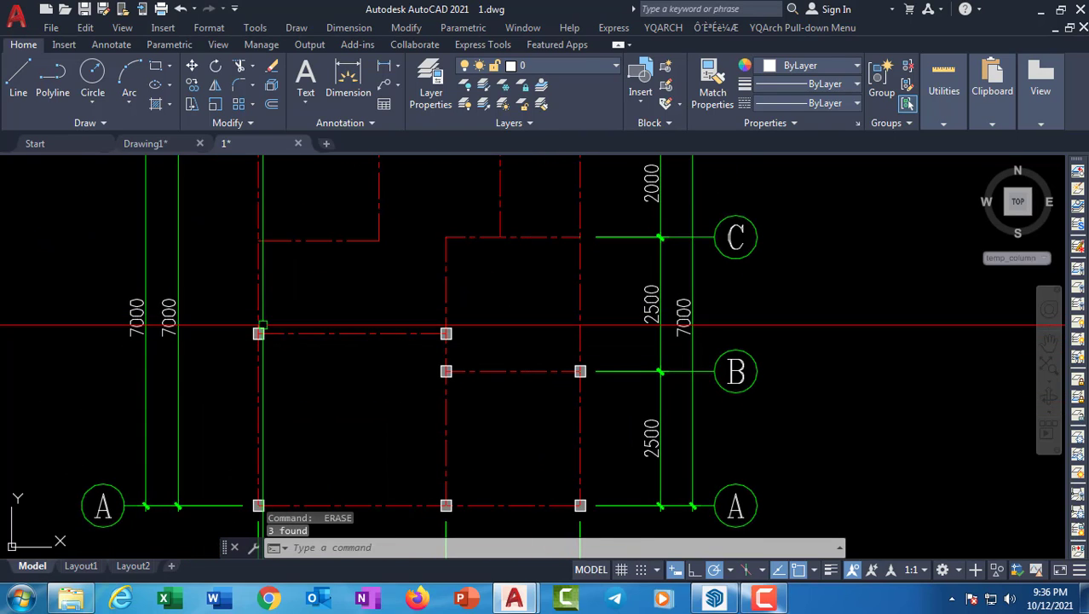
left_click(234, 306)
left_click(315, 387)
key("Return")
left_click(405, 308)
left_click(464, 419)
key("Return")
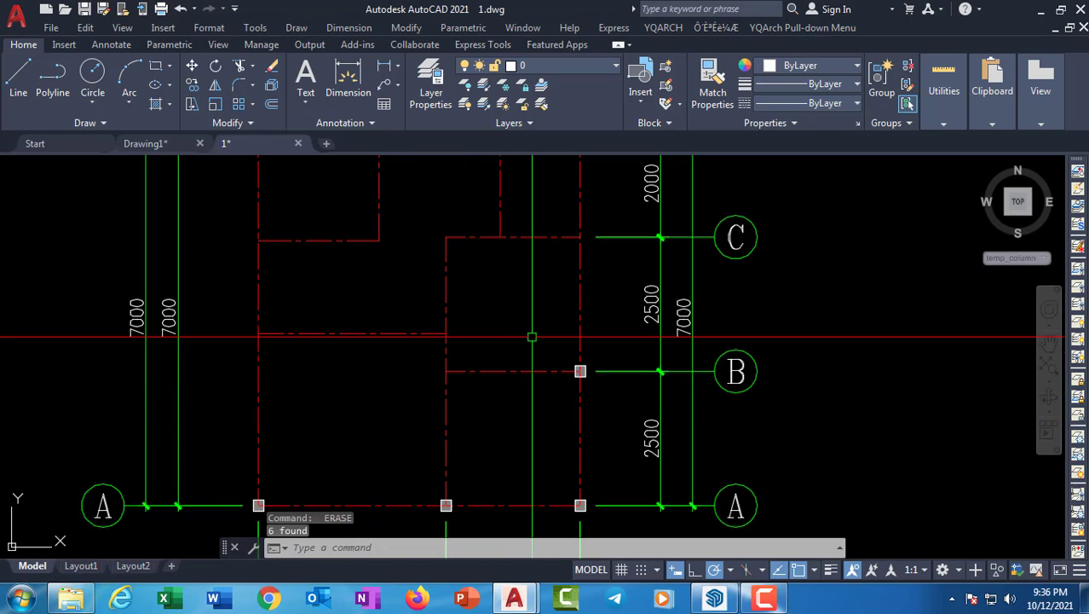
left_click(533, 336)
left_click(620, 413)
key("Return")
Delete the columns along axis A where it meets axes 1, 2 and 4
scroll(524, 410, "down", 1)
middle_click_drag(525, 410, 575, 243)
left_click(385, 271)
left_click(440, 325)
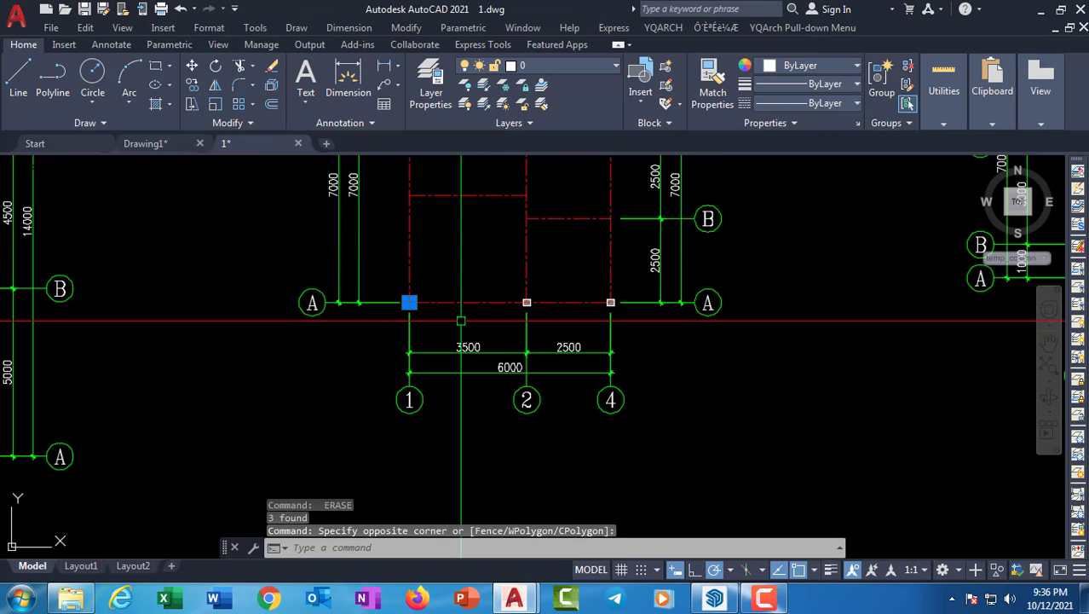
key("Return")
left_click(501, 268)
left_click(565, 338)
key("Return")
left_click(578, 286)
left_click(628, 338)
key("Return")
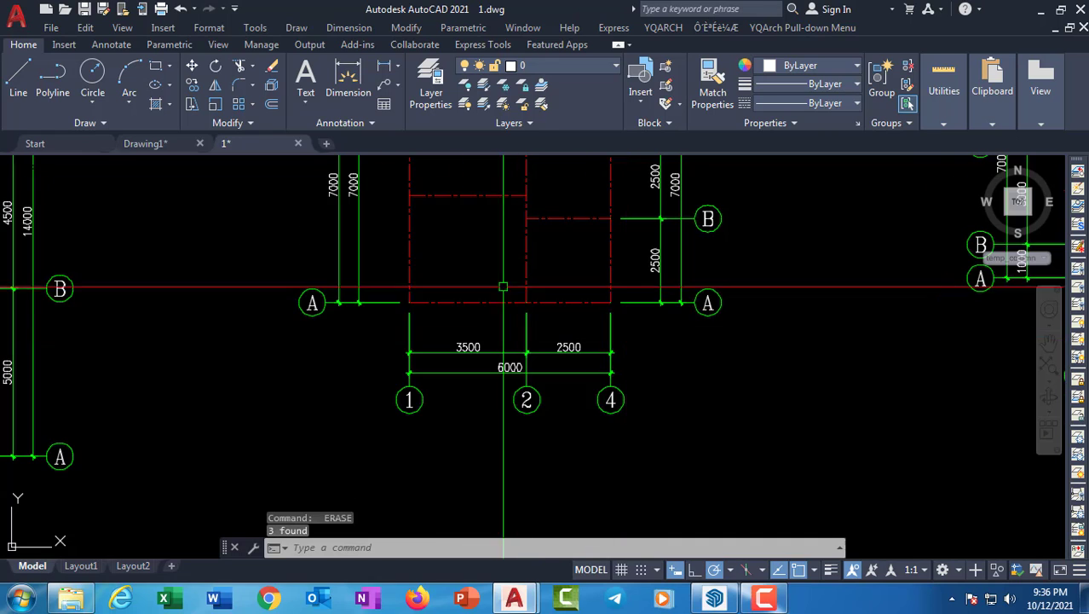
Restart Arrange Columns with a rectangular size of 200,200 and automatic fill set to N
mouse_move(513, 200)
middle_mouse_down()
mouse_move(396, 401)
mouse_move(343, 394)
middle_mouse_up()
scroll(445, 301, "up", 2)
middle_click_drag(358, 353, 442, 347)
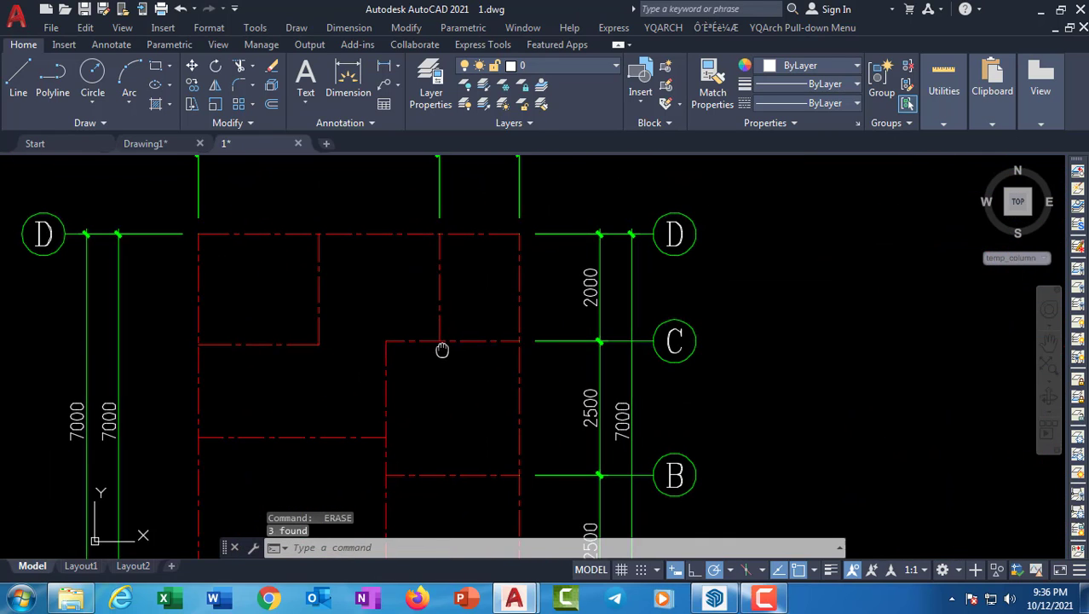
middle_click_drag(217, 295, 230, 268)
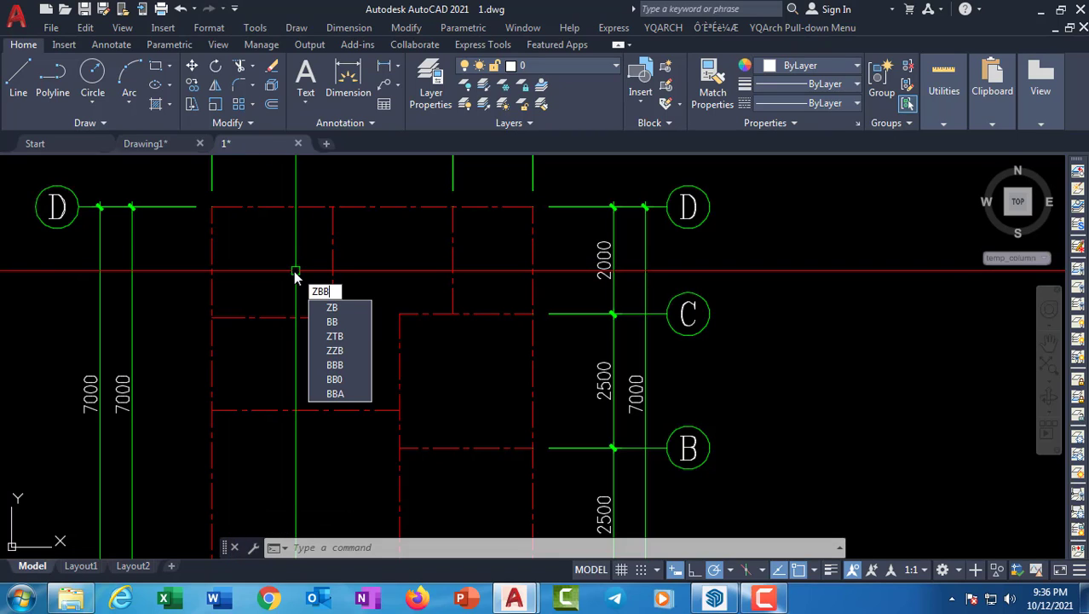
type("Z")
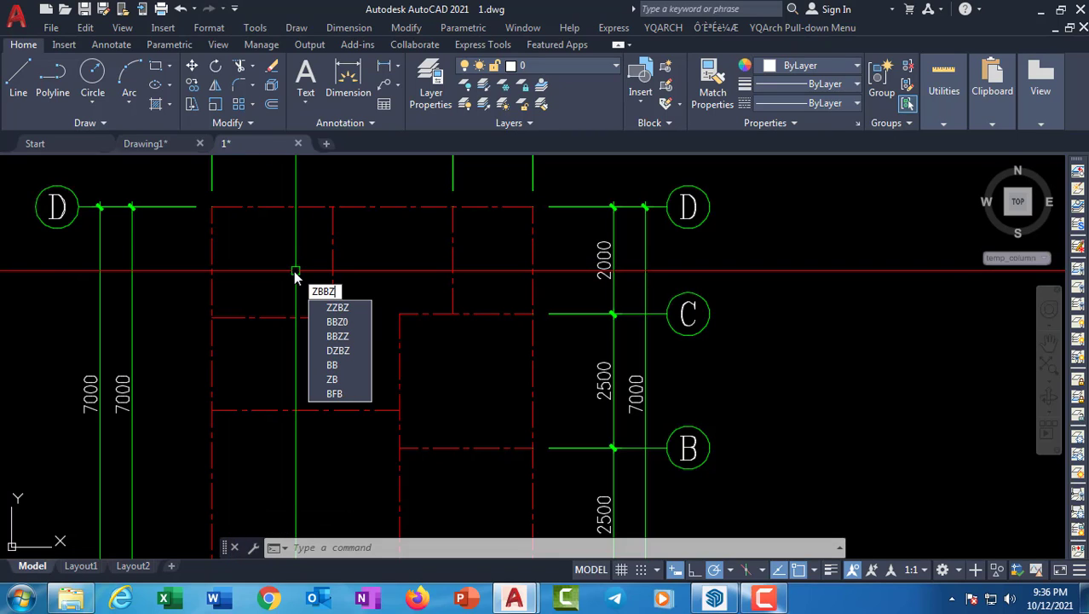
left_click(336, 312)
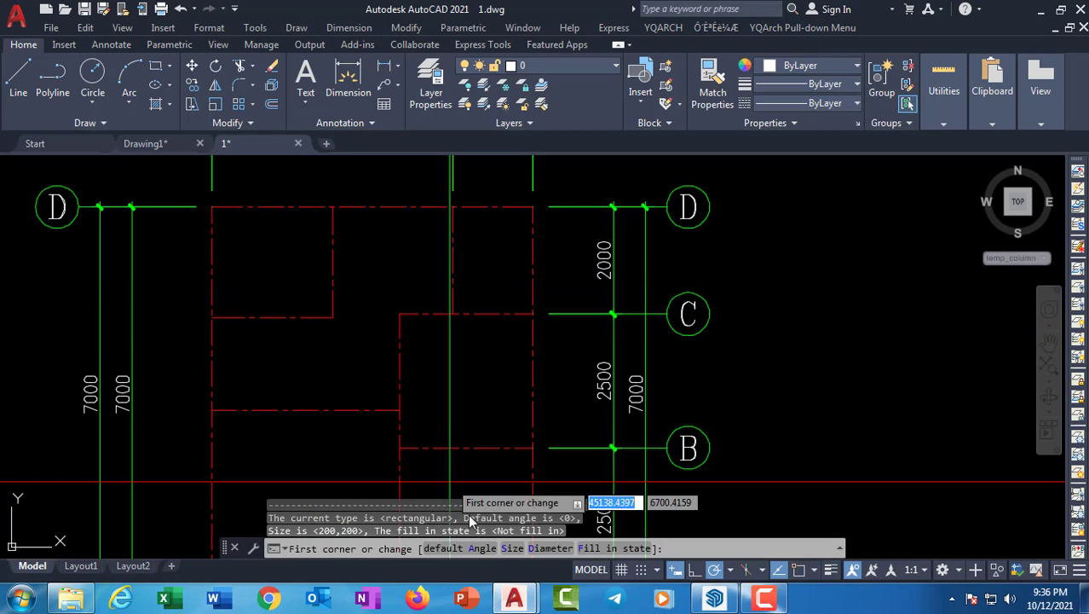
left_click(513, 550)
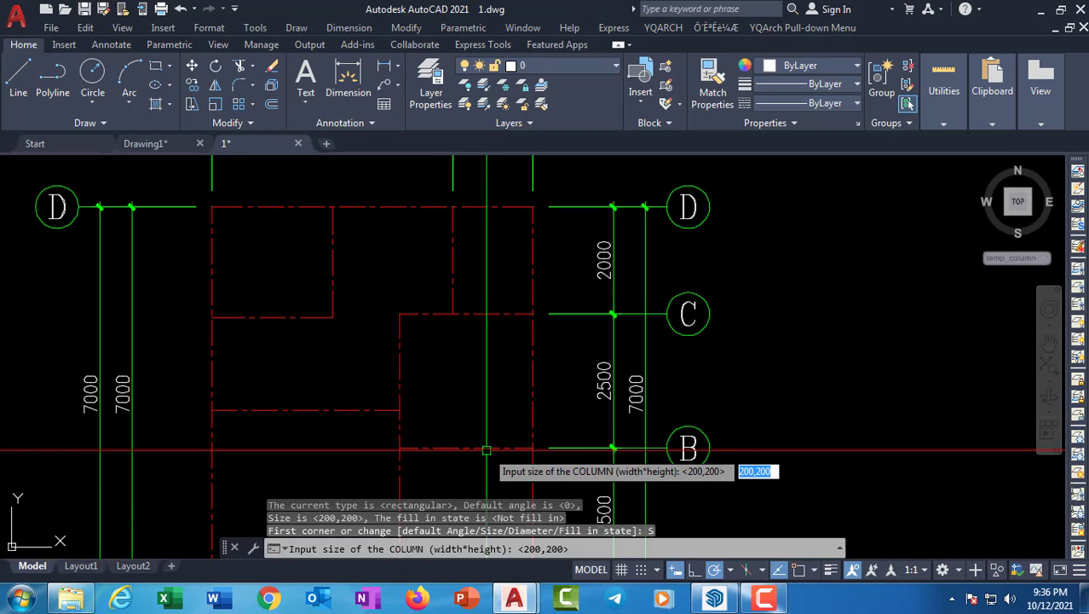
key("Return")
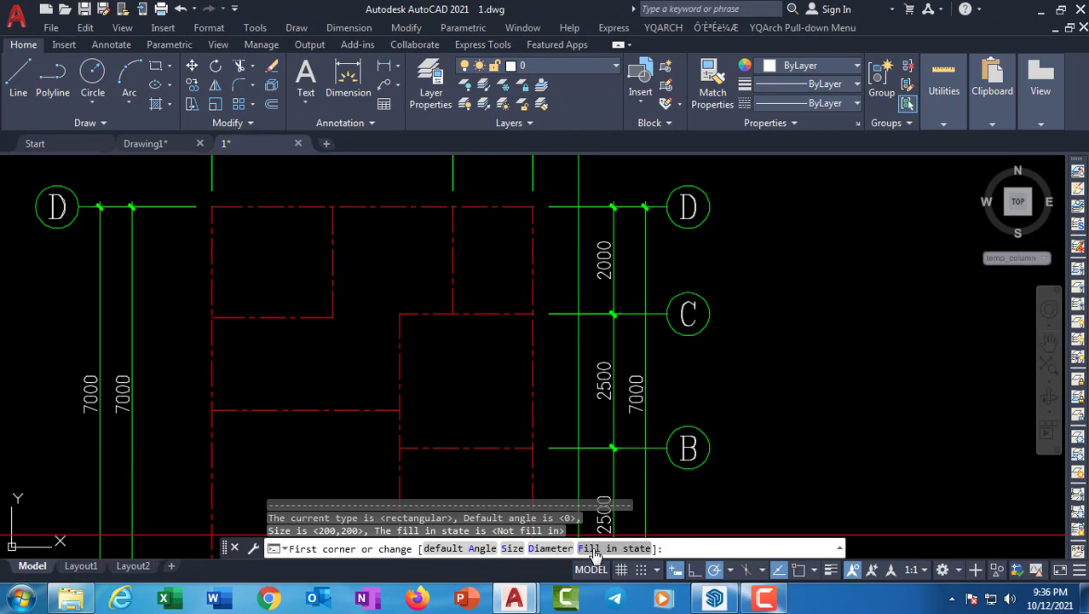
left_click(595, 550)
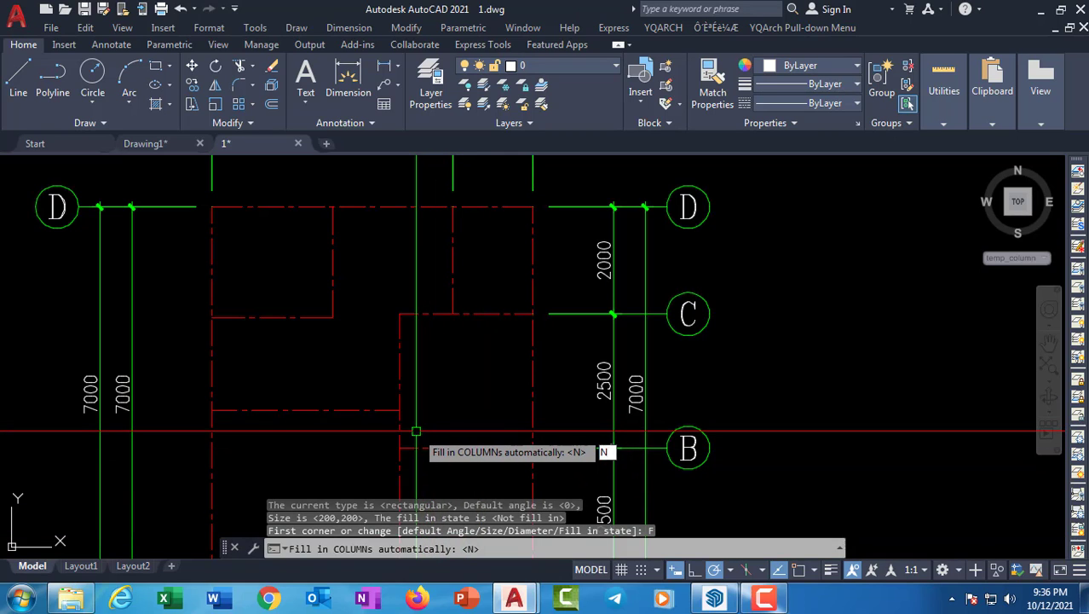
key("Return")
Place the unfilled columns at all axis intersections by enclosing the whole 6000 by 7000 plan
scroll(398, 431, "down", 1)
left_click(263, 278)
middle_click_drag(373, 386, 310, 271)
left_click(431, 428)
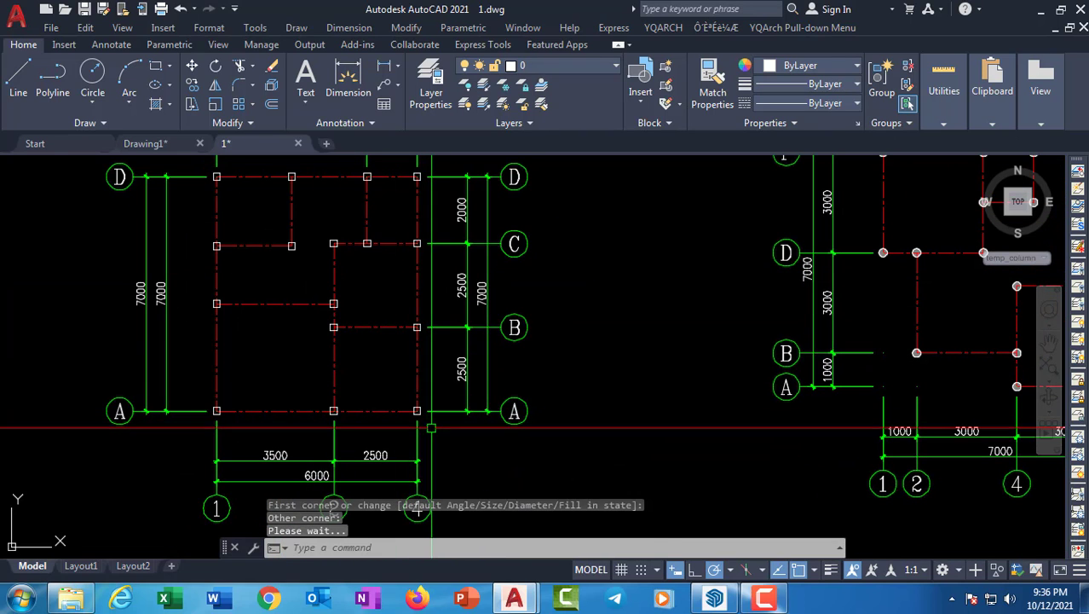
Examine the unfilled square columns and their position on the axes throughout the 6000 by 7000 plan
scroll(432, 428, "up", 5)
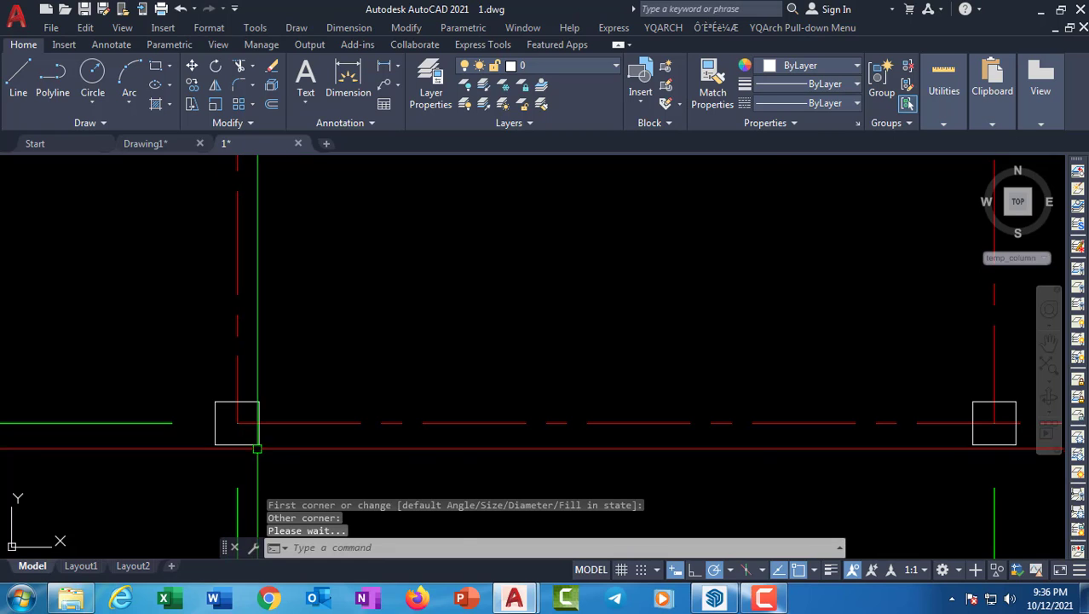
scroll(288, 446, "down", 3)
middle_click_drag(343, 411, 282, 491)
scroll(237, 358, "up", 3)
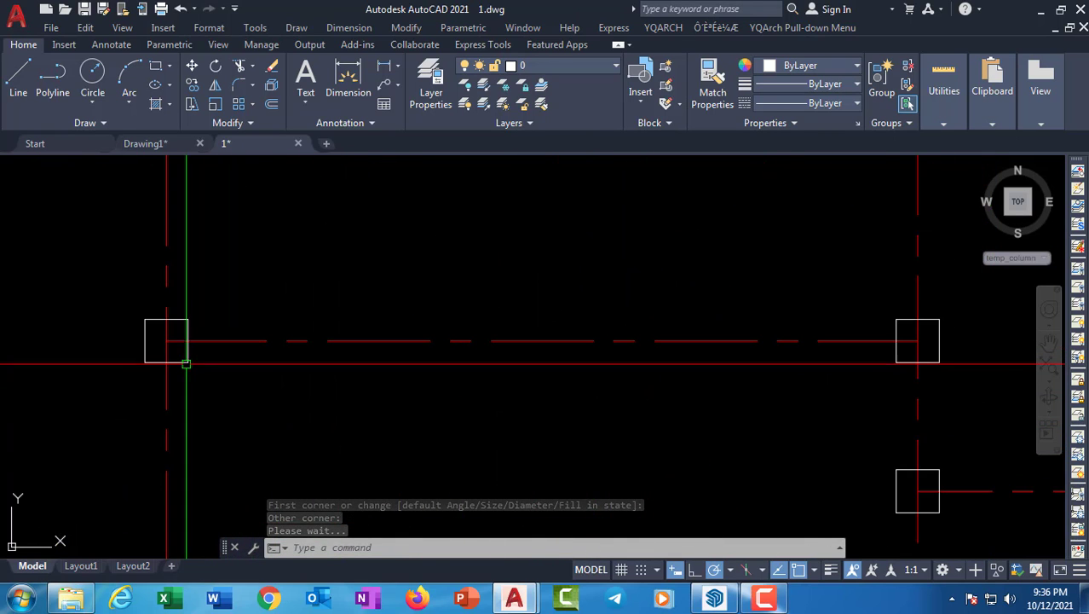
left_click(185, 364)
scroll(305, 421, "down", 2)
mouse_move(491, 385)
middle_mouse_down()
mouse_move(178, 382)
mouse_move(309, 381)
middle_mouse_up()
key("Escape")
scroll(307, 366, "down", 2)
scroll(308, 382, "up", 5)
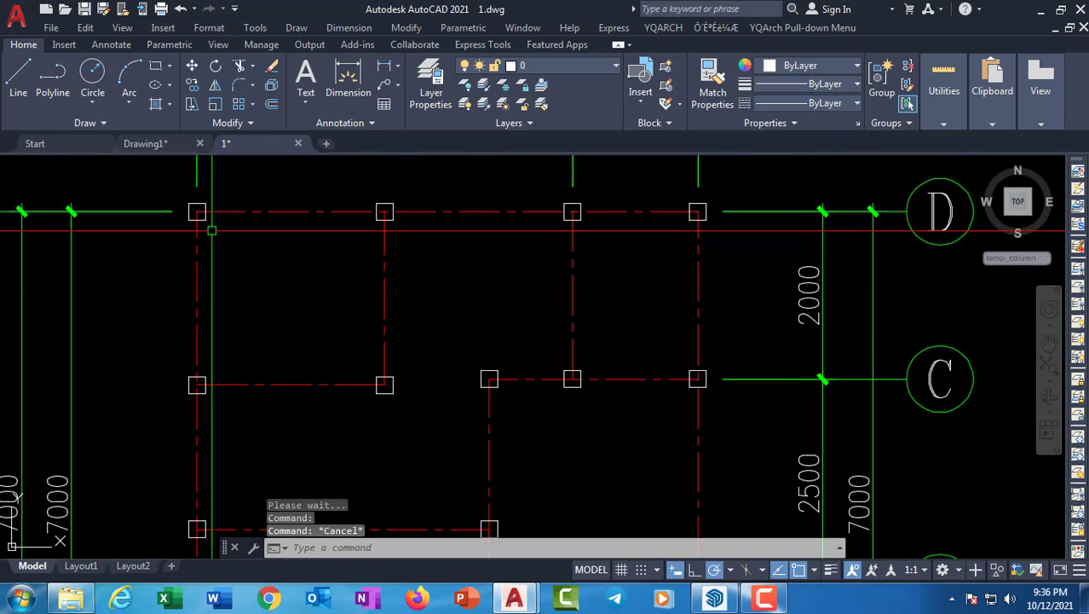
scroll(205, 232, "up", 4)
middle_click_drag(203, 233, 174, 367)
scroll(364, 316, "down", 2)
middle_click_drag(363, 316, 289, 315)
middle_click_drag(592, 334, 395, 305)
scroll(395, 305, "down", 2)
middle_click_drag(447, 345, 443, 287)
scroll(452, 323, "down", 2)
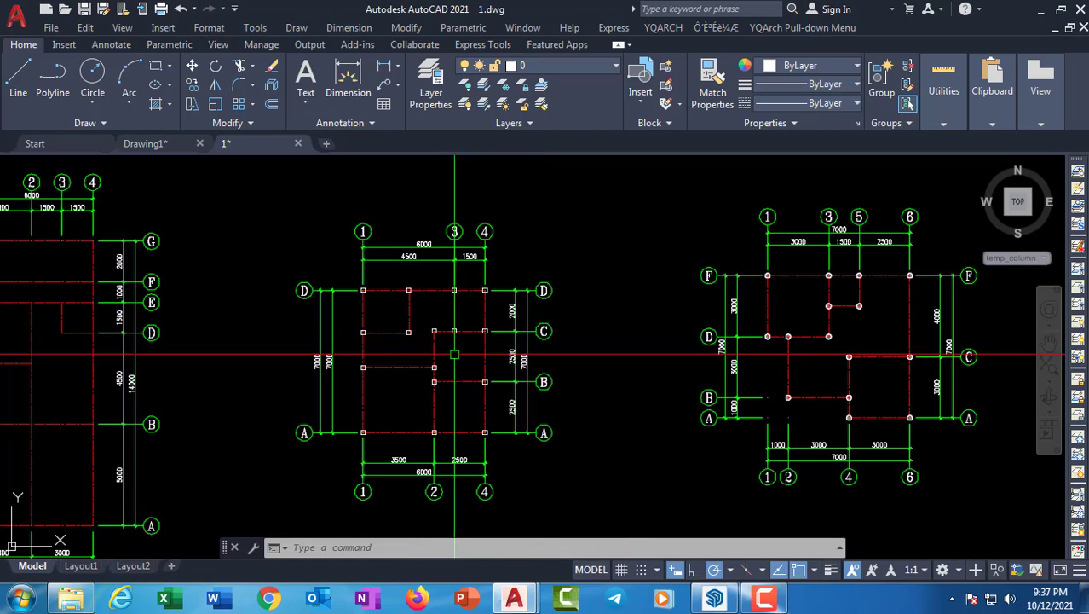
Select all columns similar to one unfilled square column of the 6000 by 7000 plan and erase them
mouse_move(355, 372)
middle_mouse_down()
mouse_move(484, 373)
mouse_move(282, 377)
middle_mouse_up()
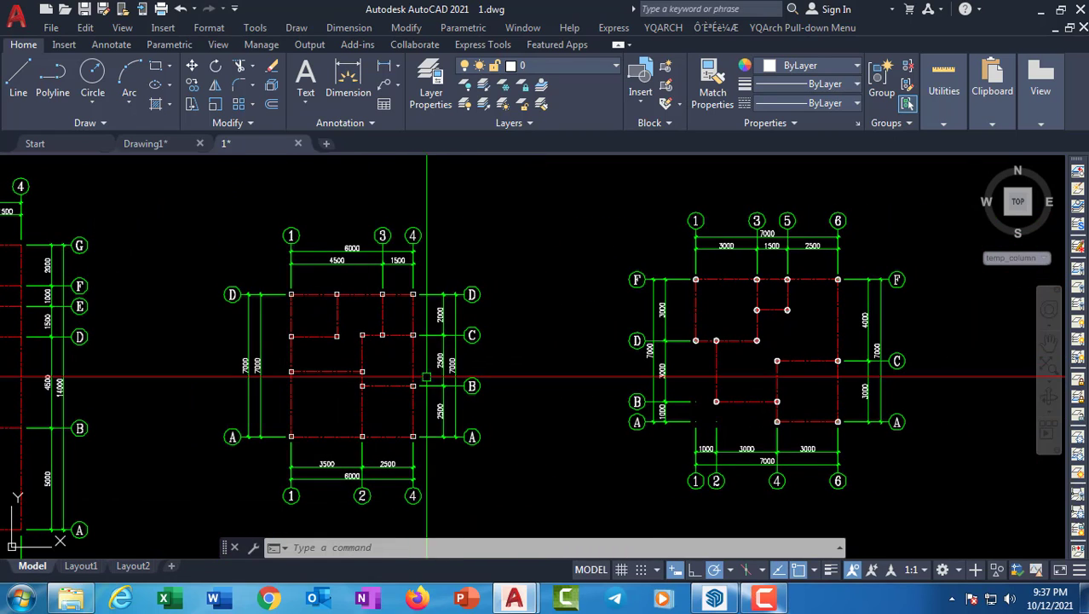
scroll(426, 377, "up", 2)
middle_click_drag(376, 376, 260, 383)
scroll(248, 393, "up", 2)
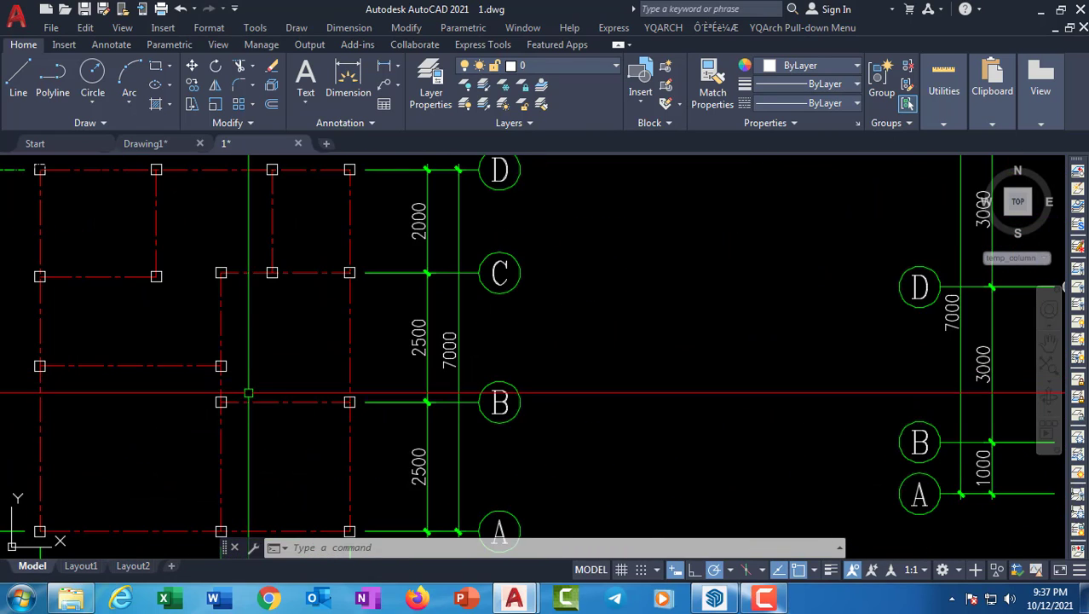
middle_click_drag(92, 344, 207, 320)
scroll(196, 331, "up", 5)
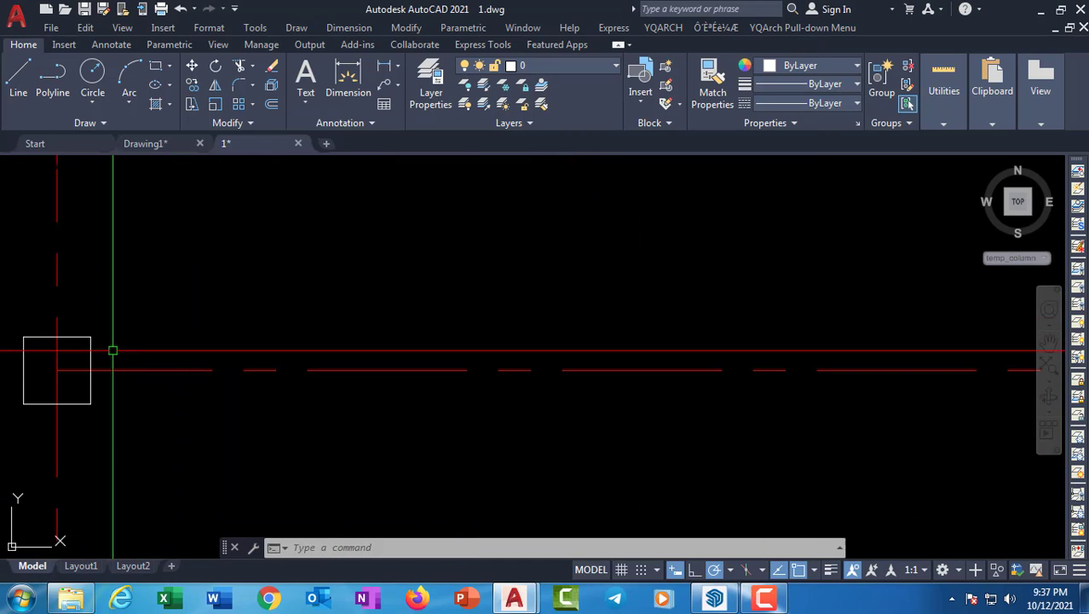
right_click(94, 363)
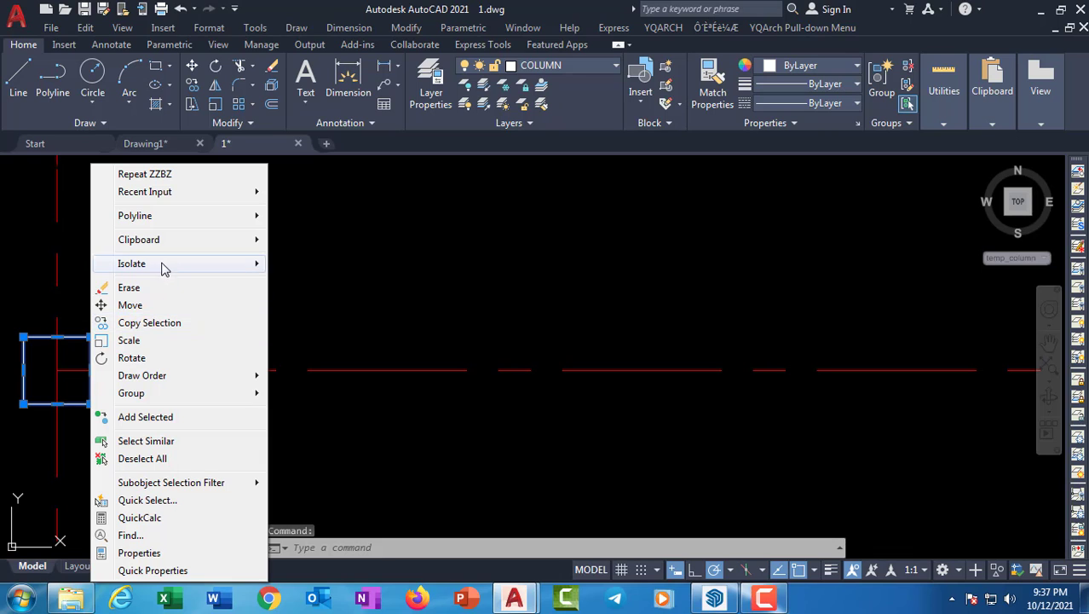
left_click(169, 441)
scroll(286, 352, "down", 5)
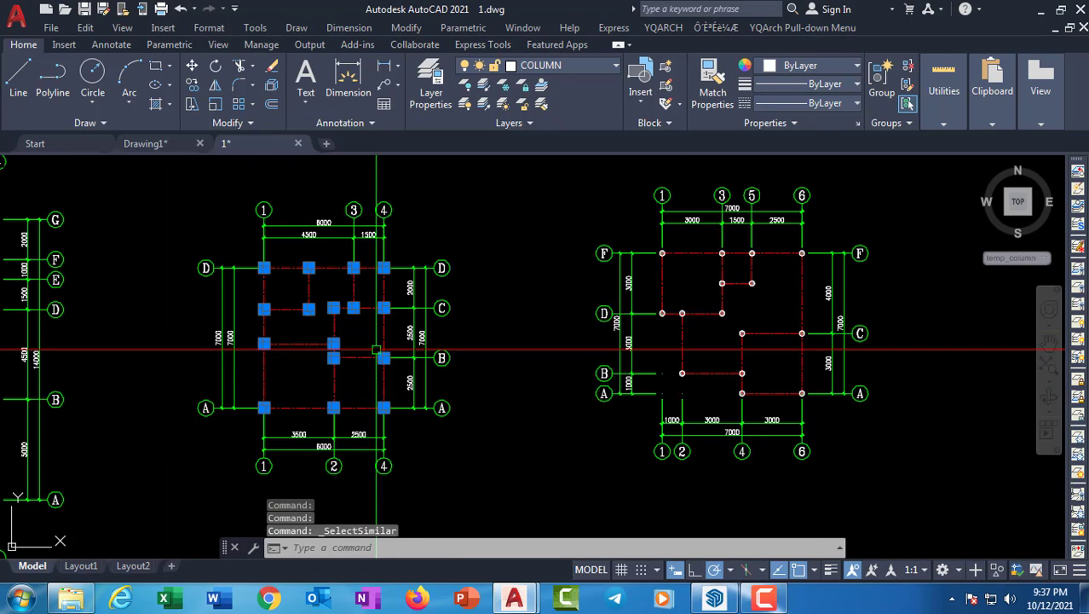
scroll(286, 352, "up", 3)
type("E")
key("Return")
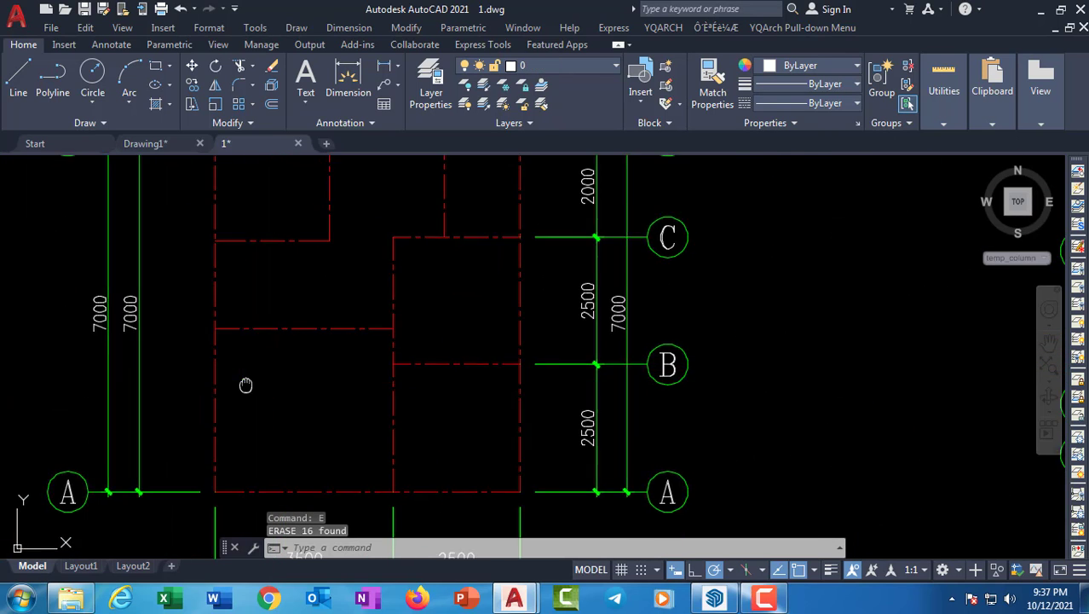
middle_click_drag(217, 411, 355, 436)
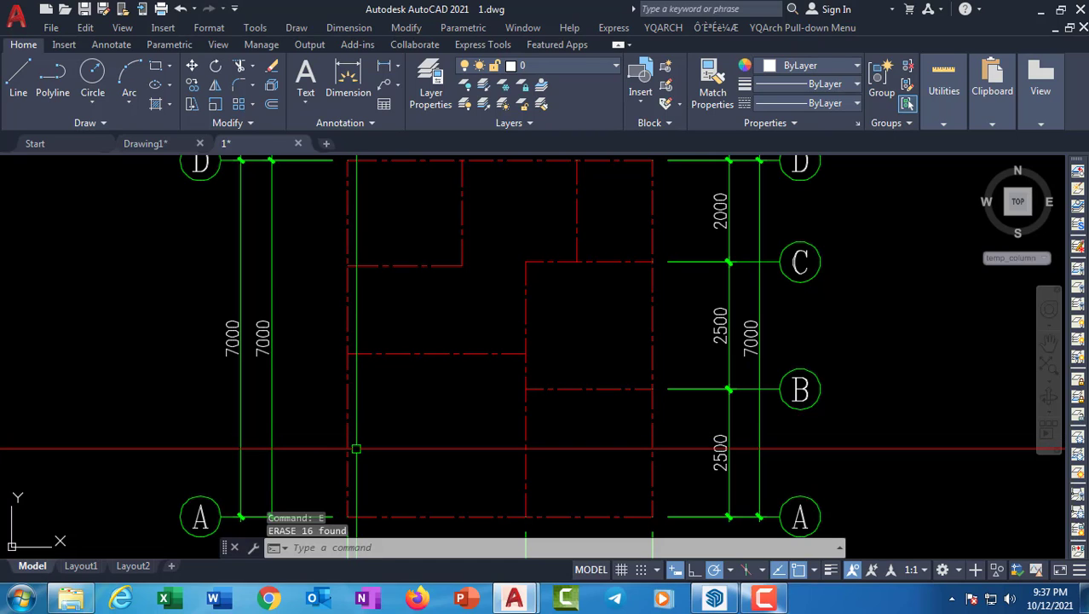
type("ZZDZ")
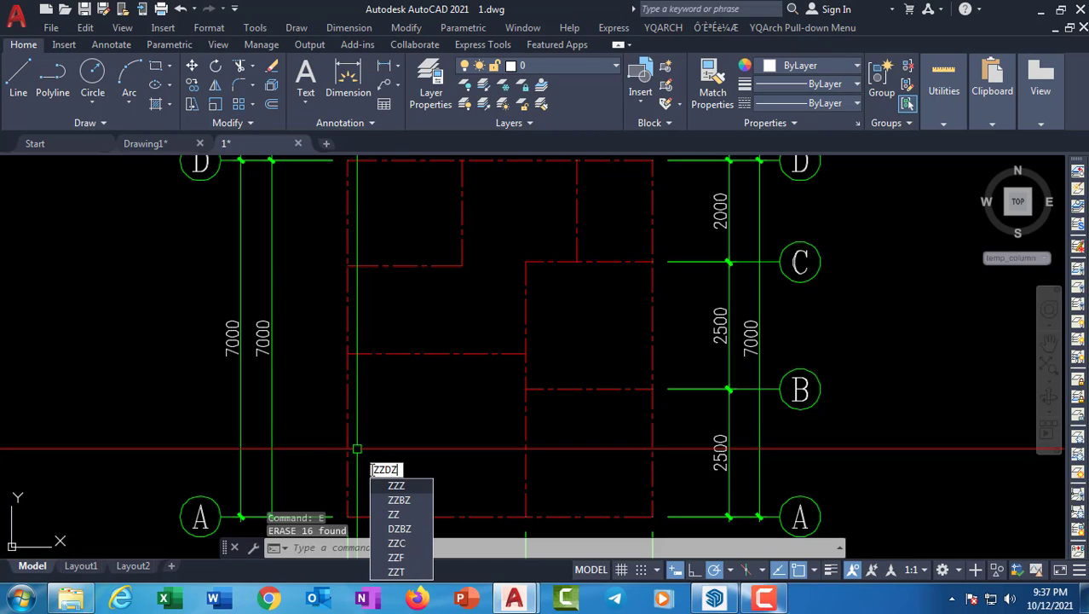
key("Escape")
key("Escape")
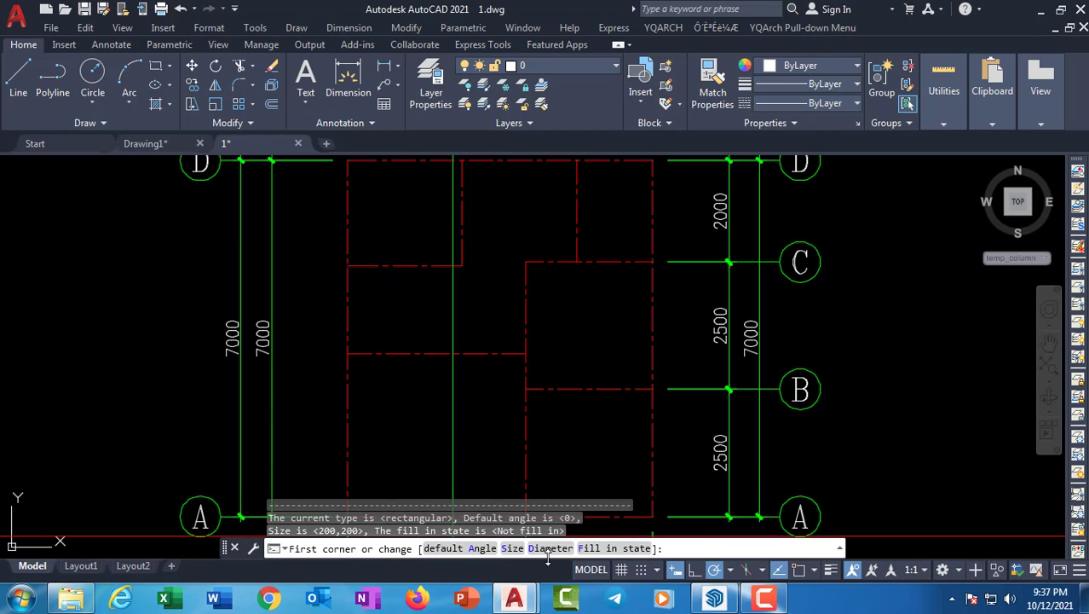
left_click(548, 549)
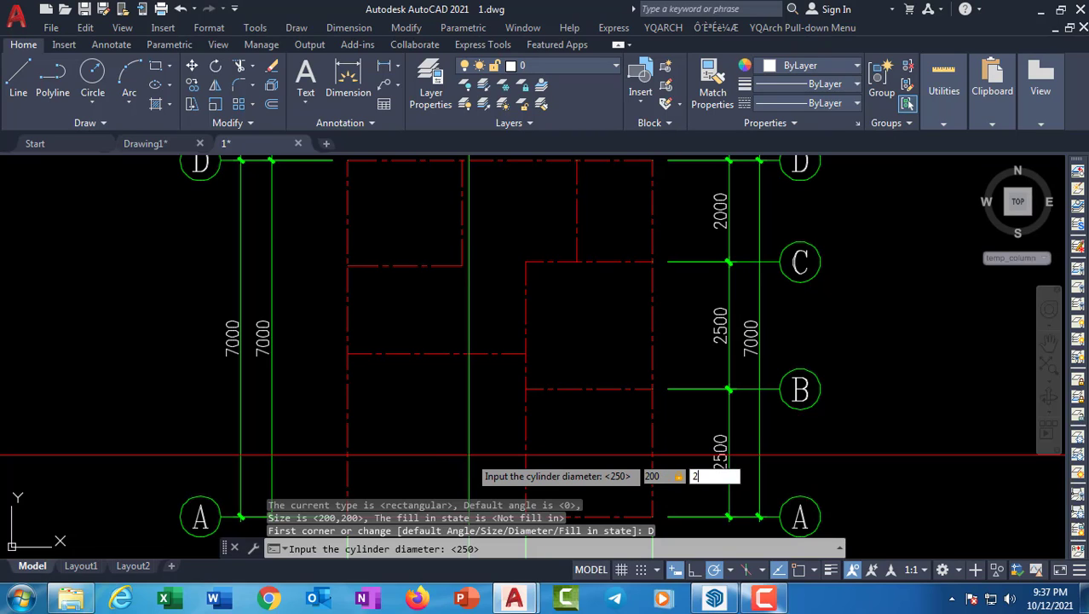
key("Escape")
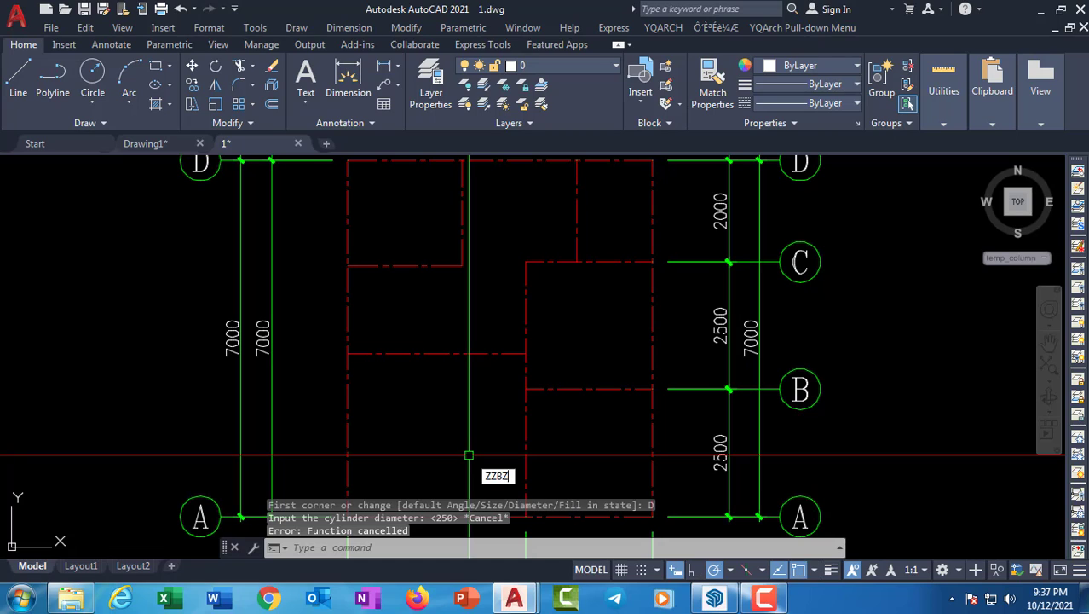
Restart Arrange Columns with a rectangular size of 200,200 and automatic fill set to Y
type("ZZBZ")
left_click(510, 493)
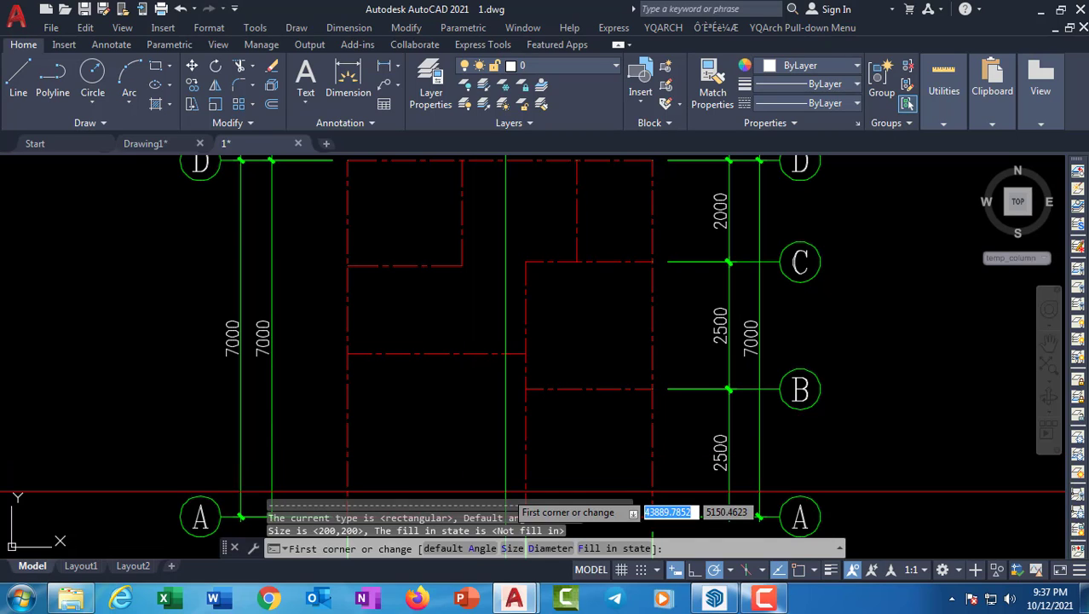
left_click(513, 550)
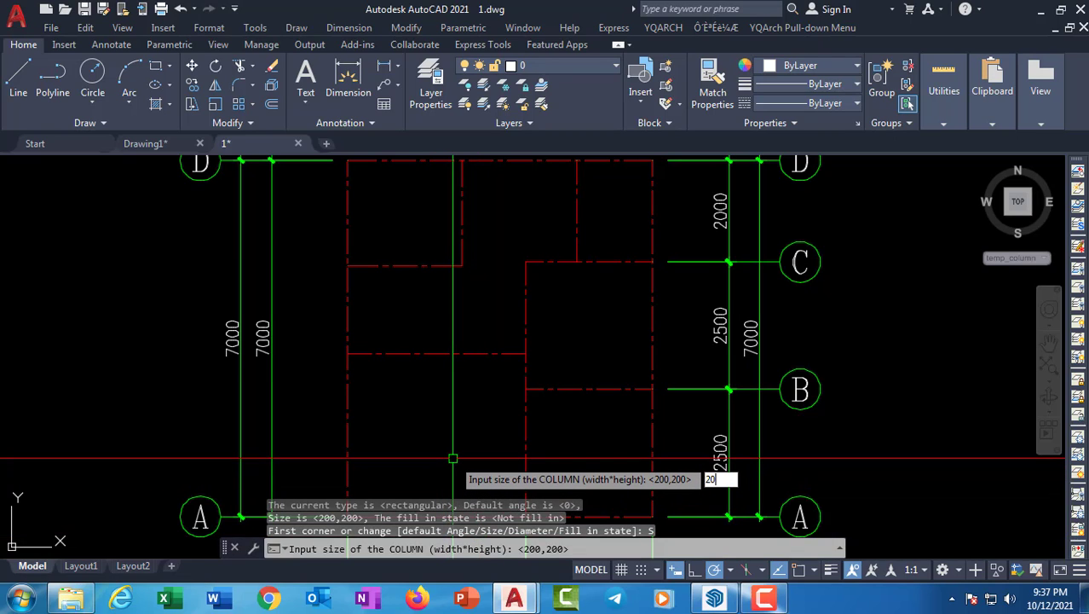
key("Return")
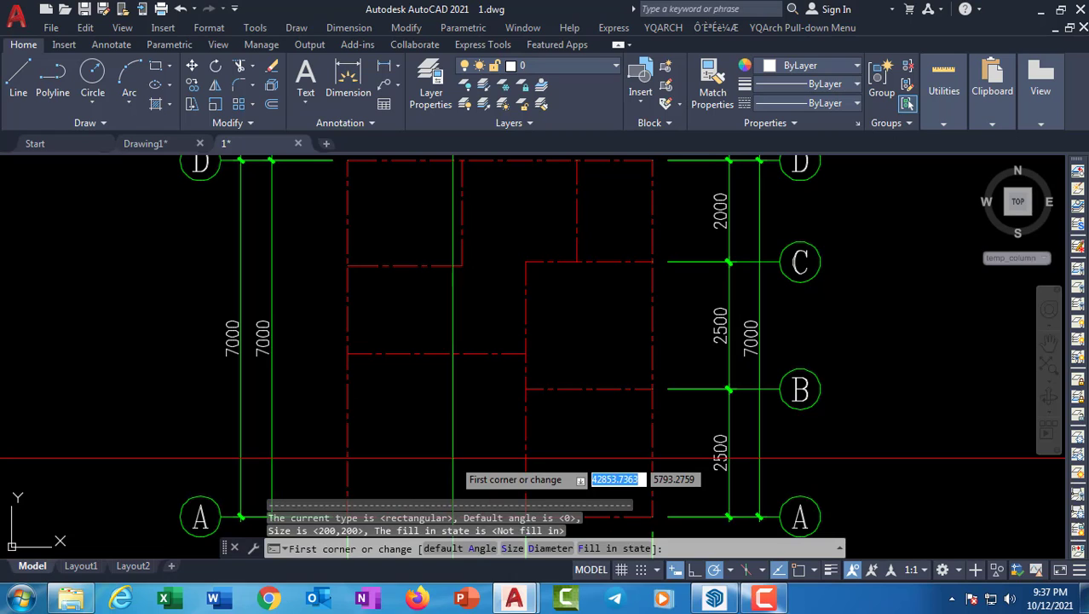
left_click(614, 548)
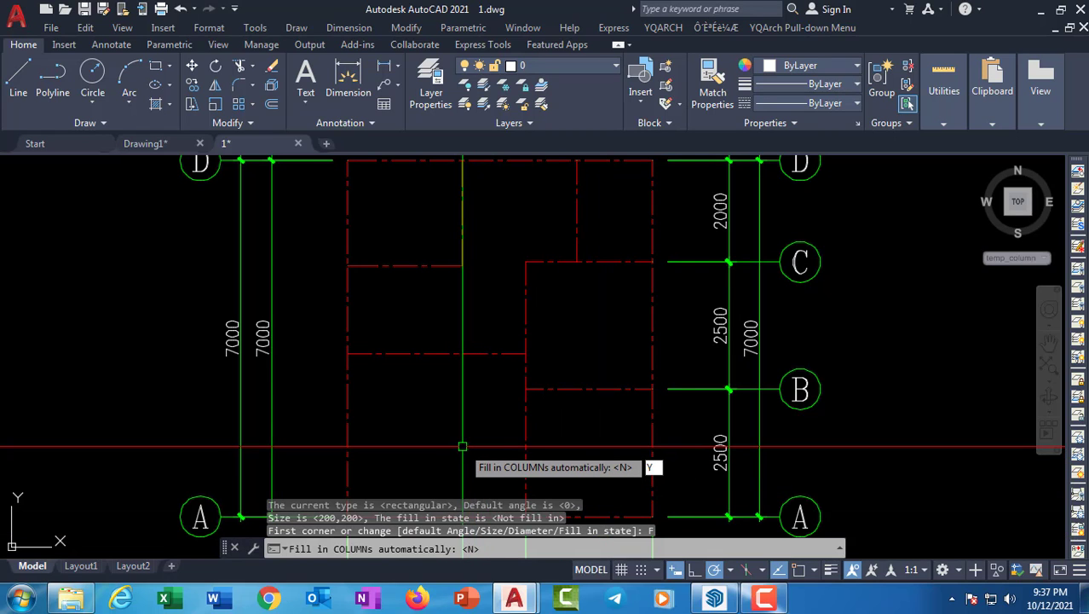
key("Return")
Place the filled columns at all axis intersections by enclosing the whole 6000 by 7000 plan
scroll(462, 446, "down", 4)
left_click(404, 313)
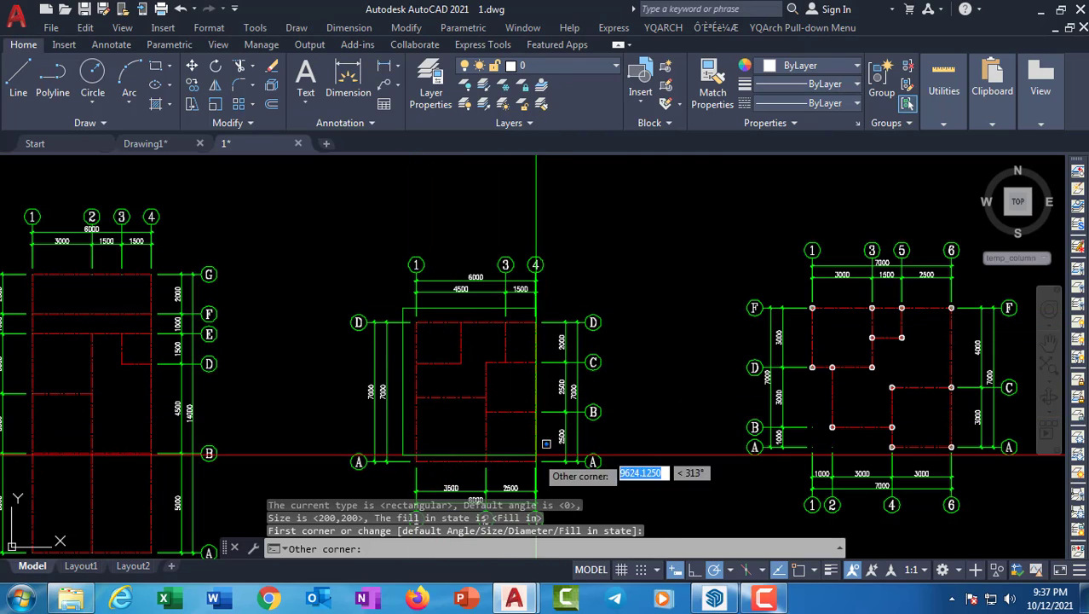
left_click(545, 476)
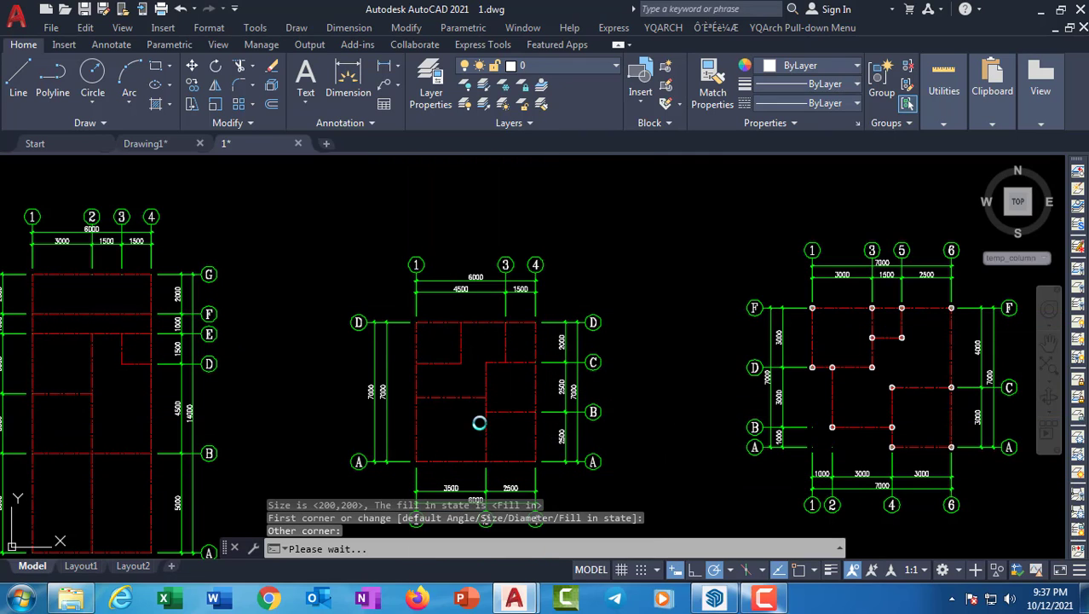
scroll(468, 428, "up", 2)
middle_click_drag(453, 420, 417, 368)
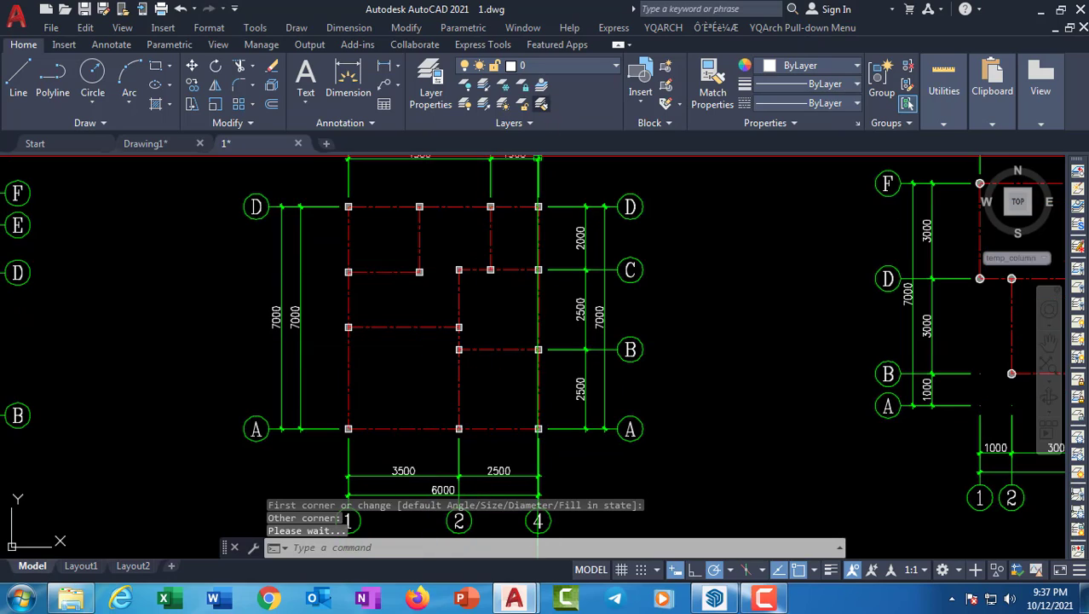
Start the 'L'-Shape Column command and set the column size to 200,250
mouse_move(383, 316)
middle_mouse_down()
mouse_move(327, 343)
mouse_move(372, 402)
mouse_move(368, 416)
mouse_move(301, 391)
mouse_move(111, 384)
middle_mouse_up()
middle_click_drag(397, 377, 531, 365)
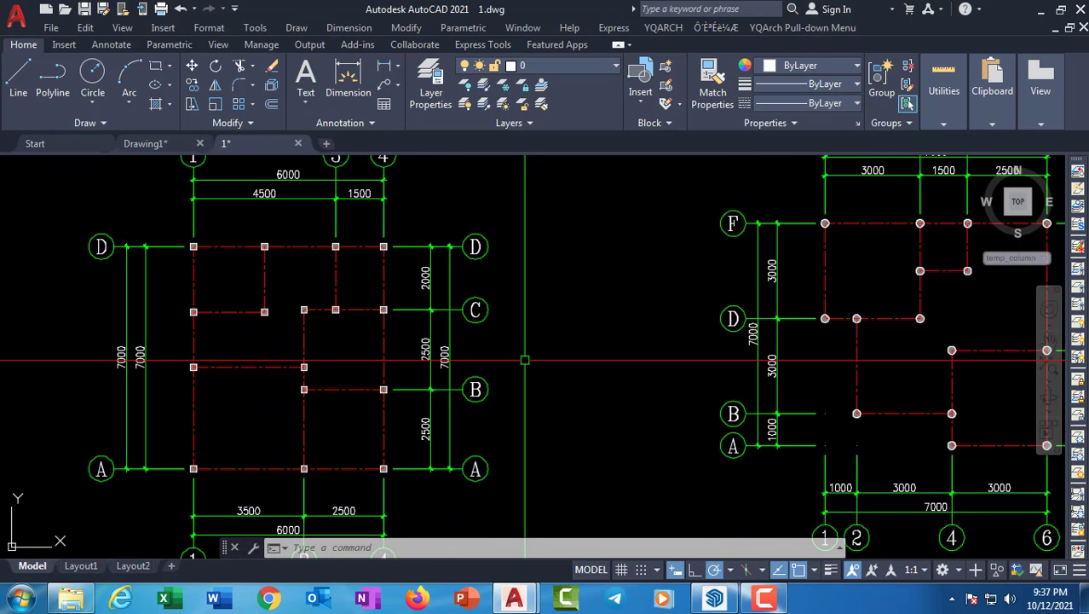
middle_click_drag(482, 359, 638, 372)
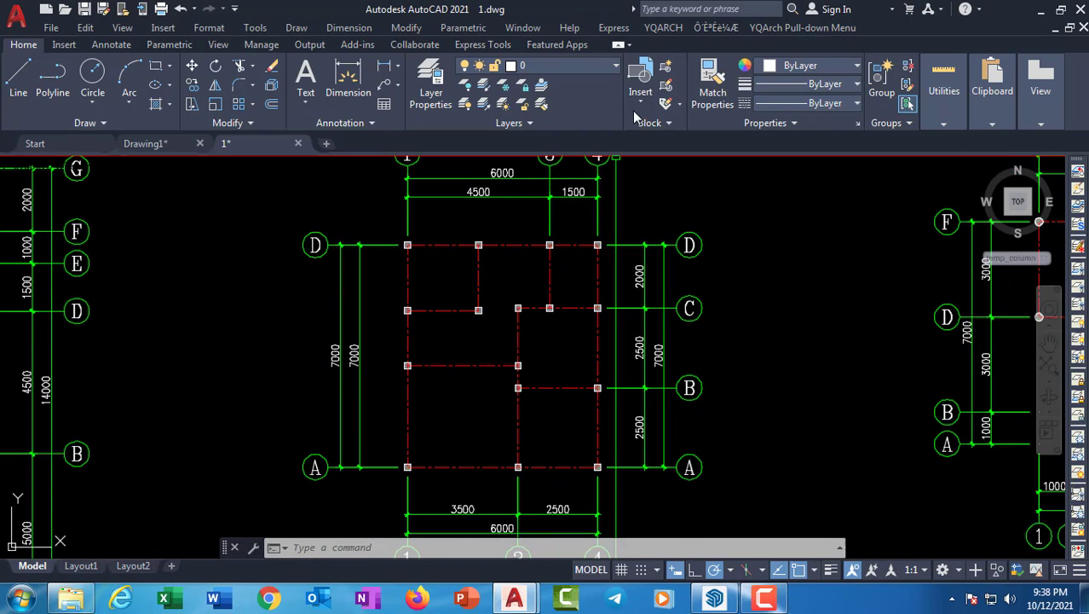
left_click(664, 27)
mouse_move(695, 75)
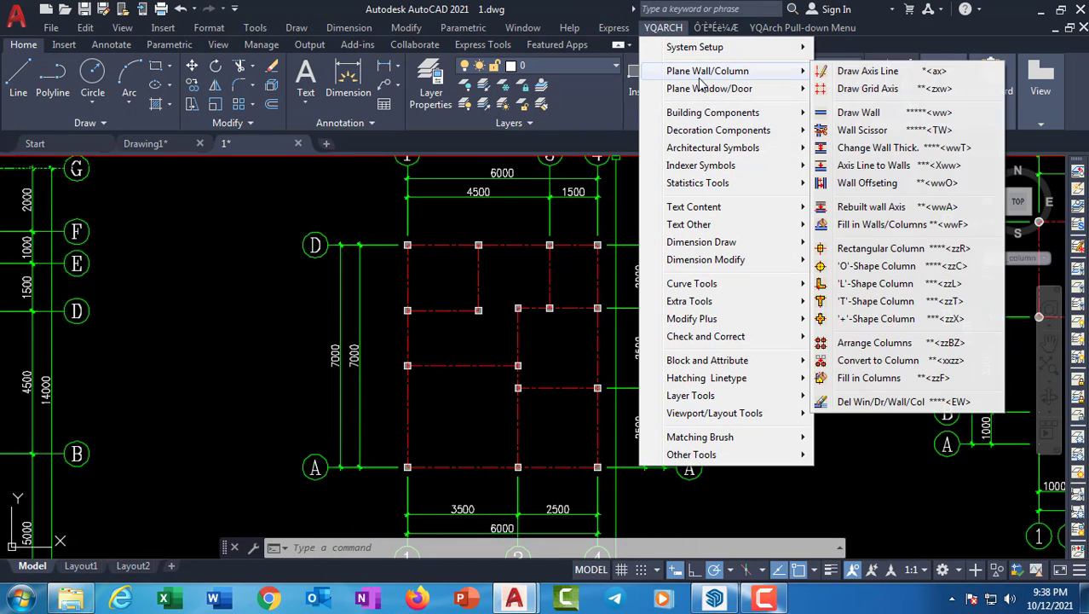
mouse_move(813, 83)
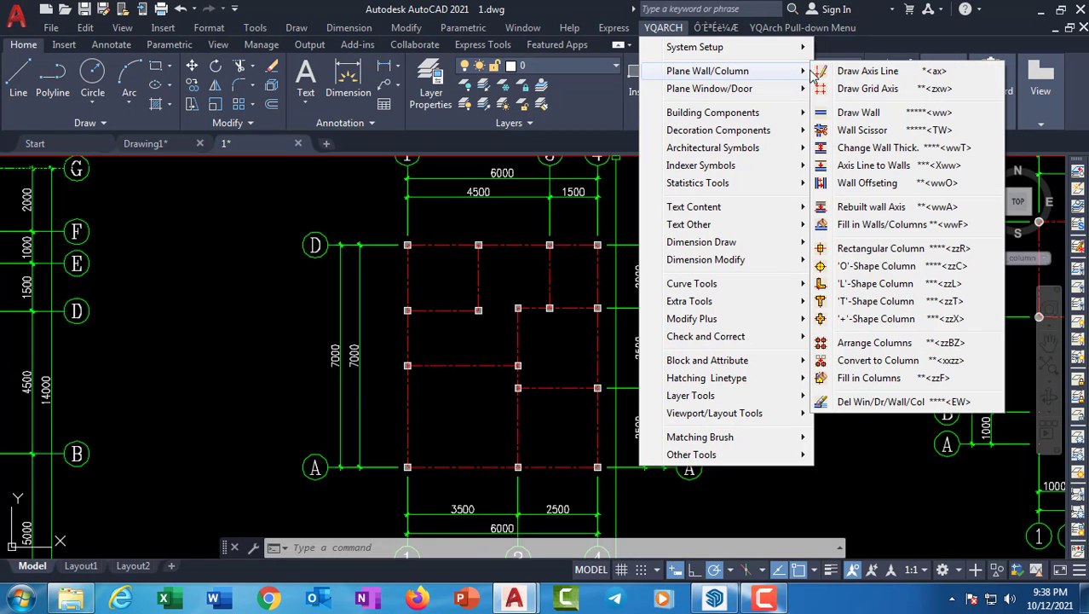
left_click(874, 283)
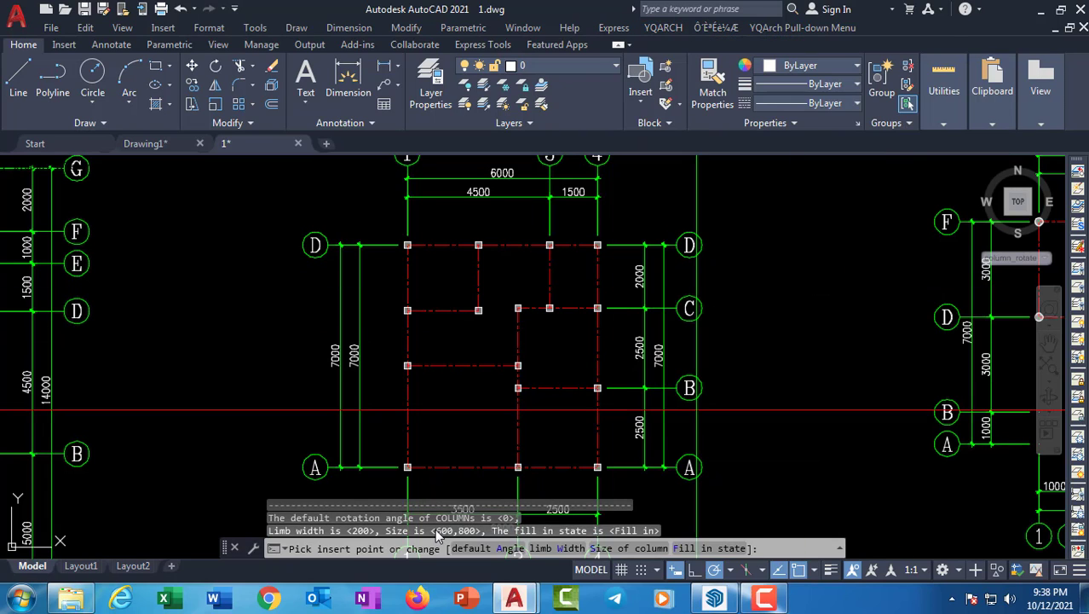
left_click(612, 549)
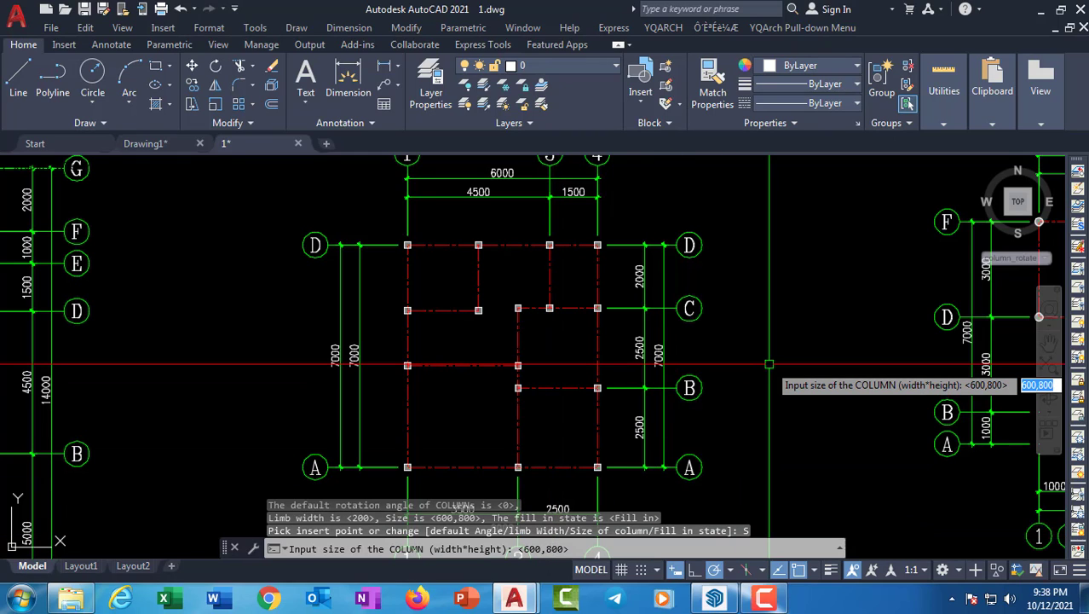
type("200,")
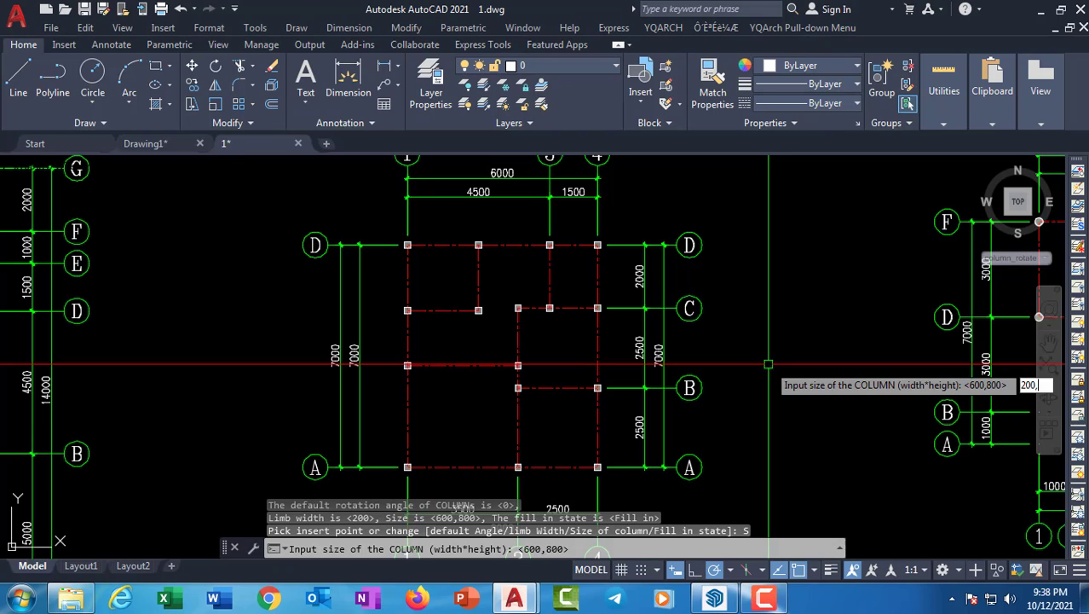
type("250")
key("Return")
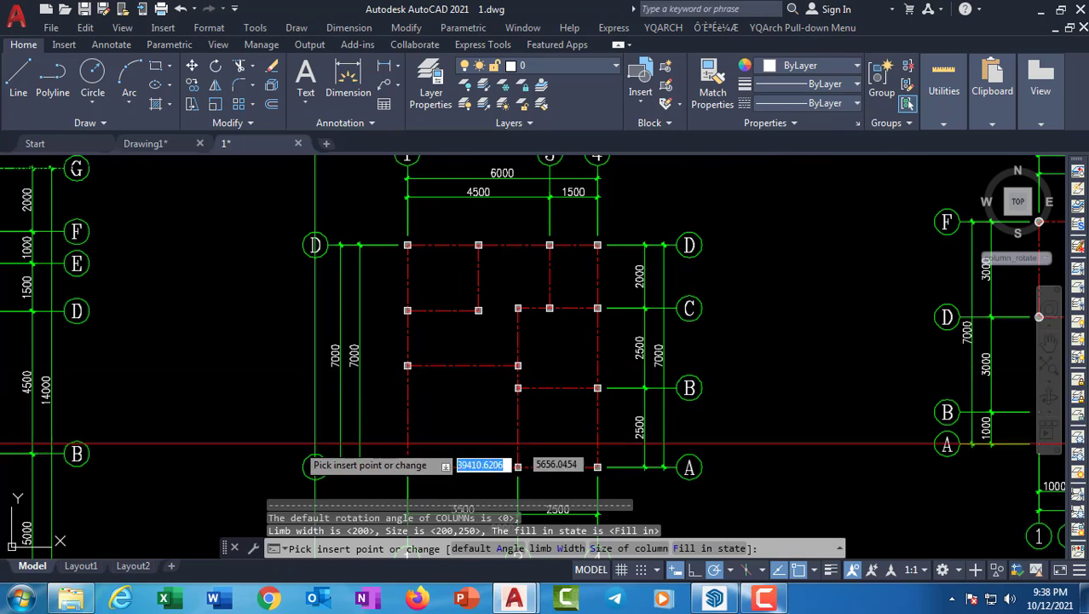
Insert an L-shaped column at the intersection of axes 1 and B on the 14000-long plan, picking its L corner to the right
middle_click_drag(364, 445, 582, 424)
scroll(290, 418, "up", 3)
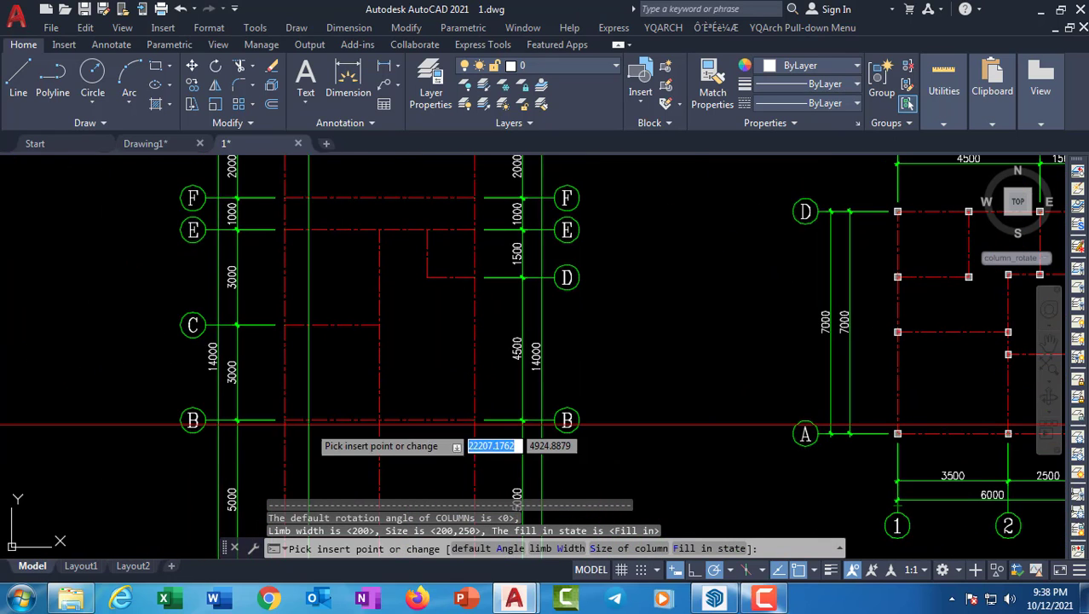
left_click(285, 418)
scroll(285, 417, "up", 4)
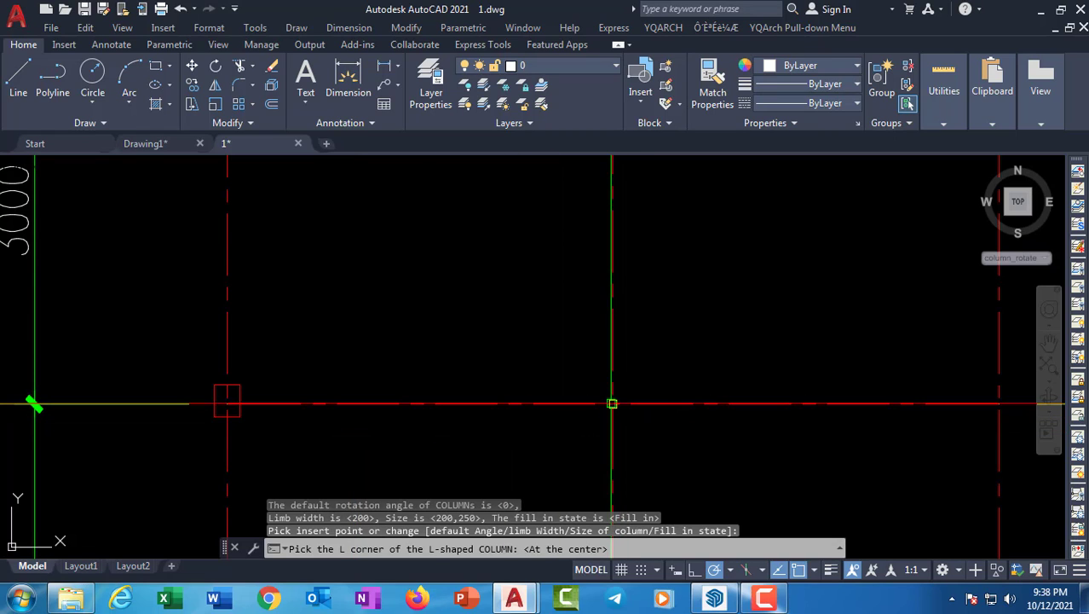
left_click(618, 408)
scroll(501, 414, "down", 4)
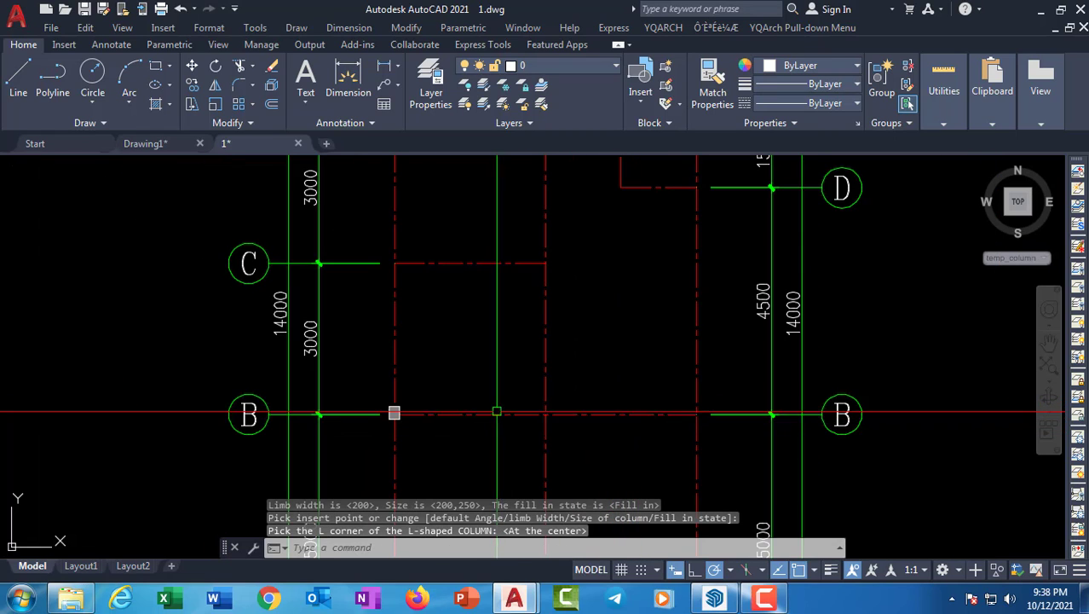
Insert another L-shaped column at the intersection of axes 2 and C, picking its L corner to the lower right
key("Return")
left_click(545, 261)
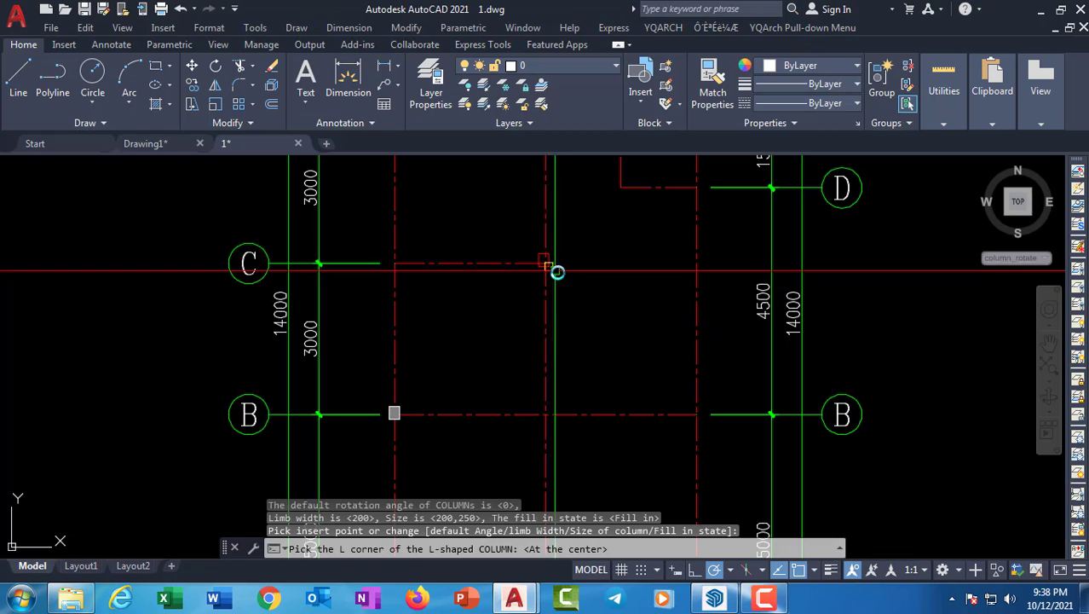
scroll(543, 259, "up", 4)
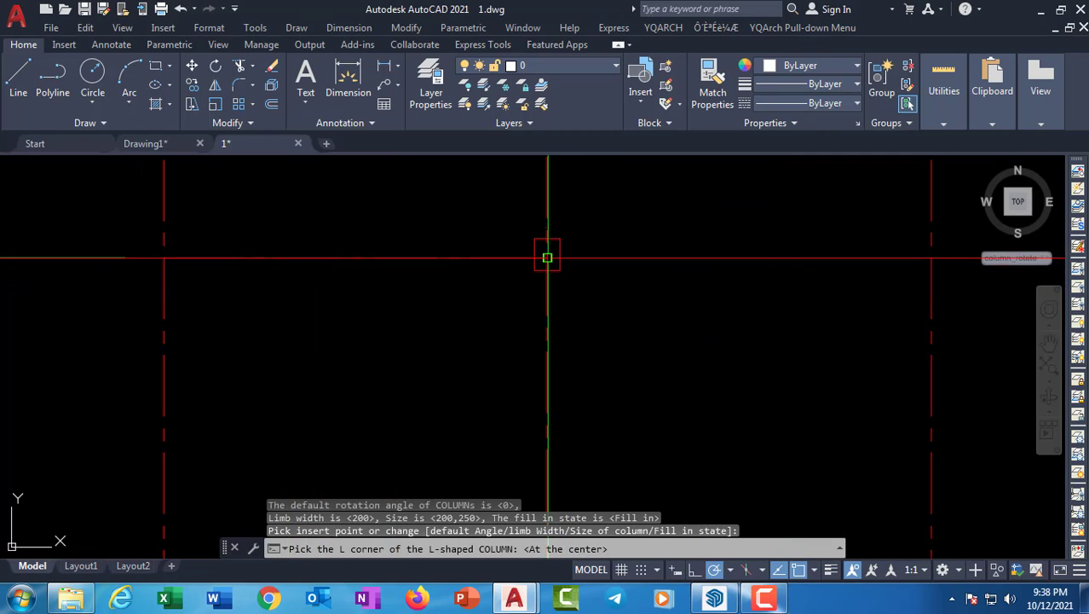
left_click(584, 353)
scroll(562, 353, "down", 4)
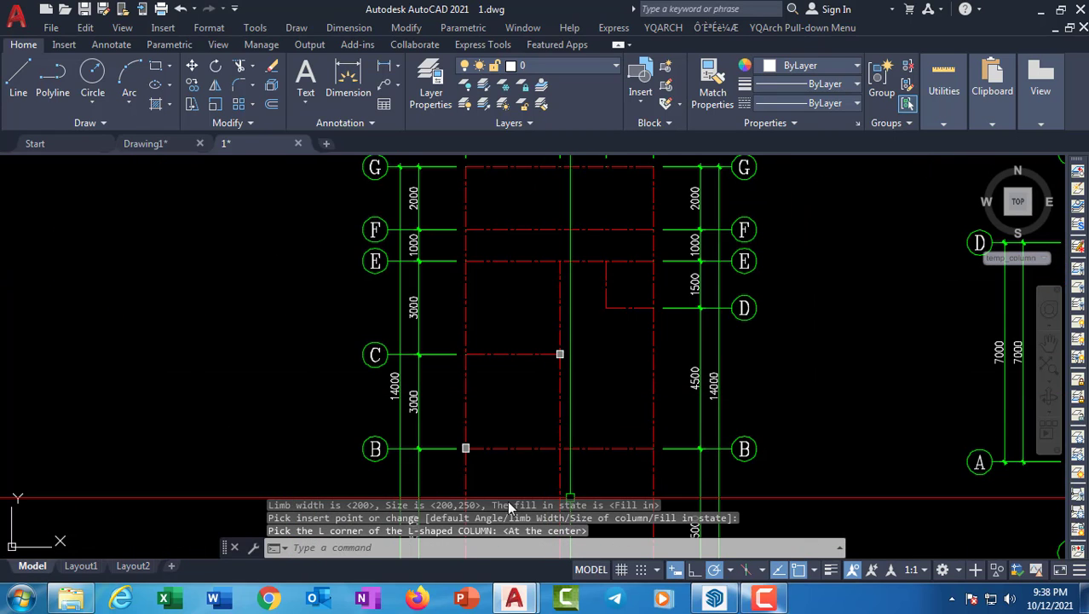
Review the Plane Wall/Column commands and examine the finished columns on the 6000 by 7000 and 7000 by 7000 plans
left_click(663, 28)
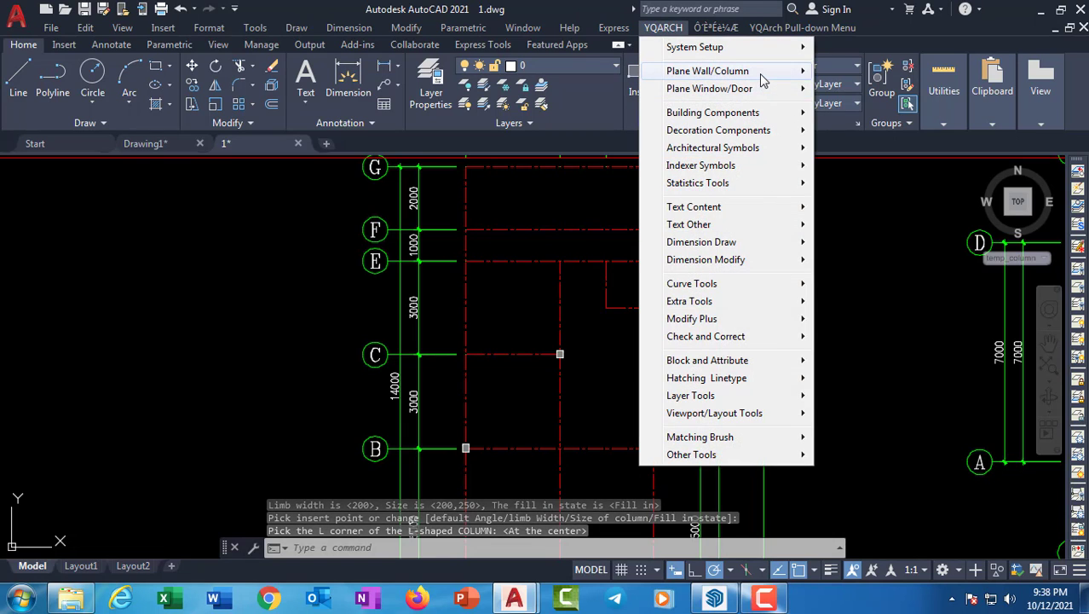
mouse_move(759, 72)
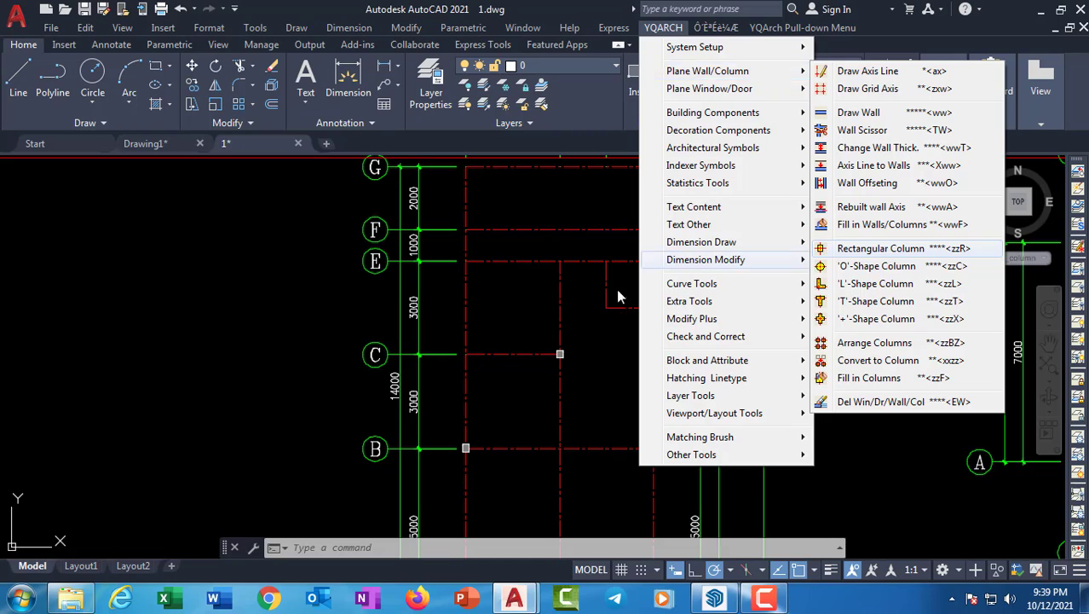
left_click(495, 294)
scroll(529, 328, "down", 2)
left_click(529, 328)
scroll(550, 340, "down", 3)
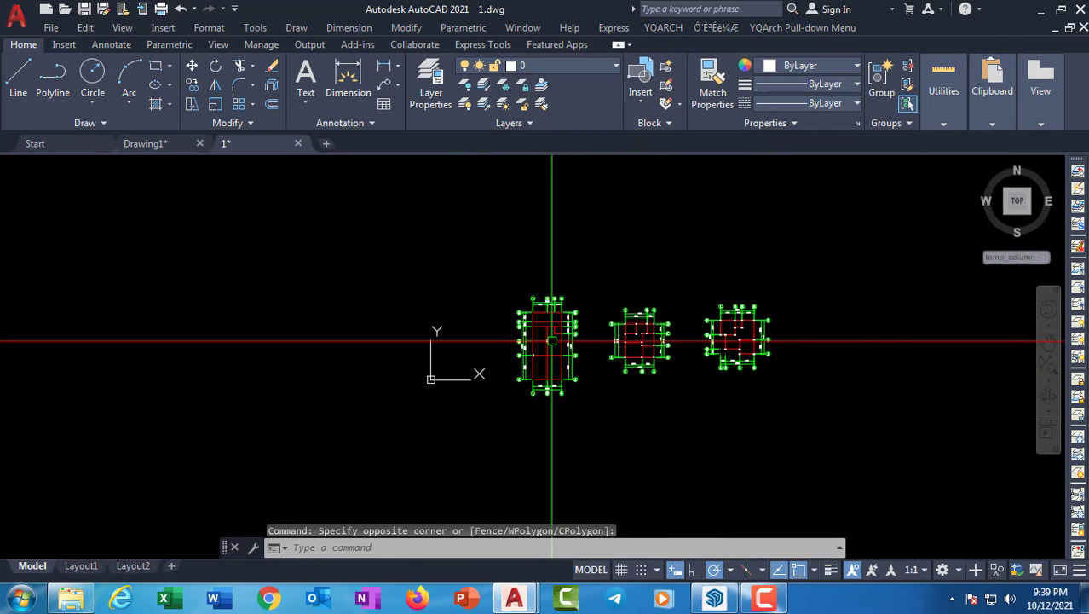
scroll(653, 356, "up", 3)
mouse_move(710, 317)
middle_mouse_down()
mouse_move(477, 366)
mouse_move(442, 413)
mouse_move(402, 425)
mouse_move(433, 425)
mouse_move(426, 409)
middle_mouse_up()
scroll(477, 366, "up", 1)
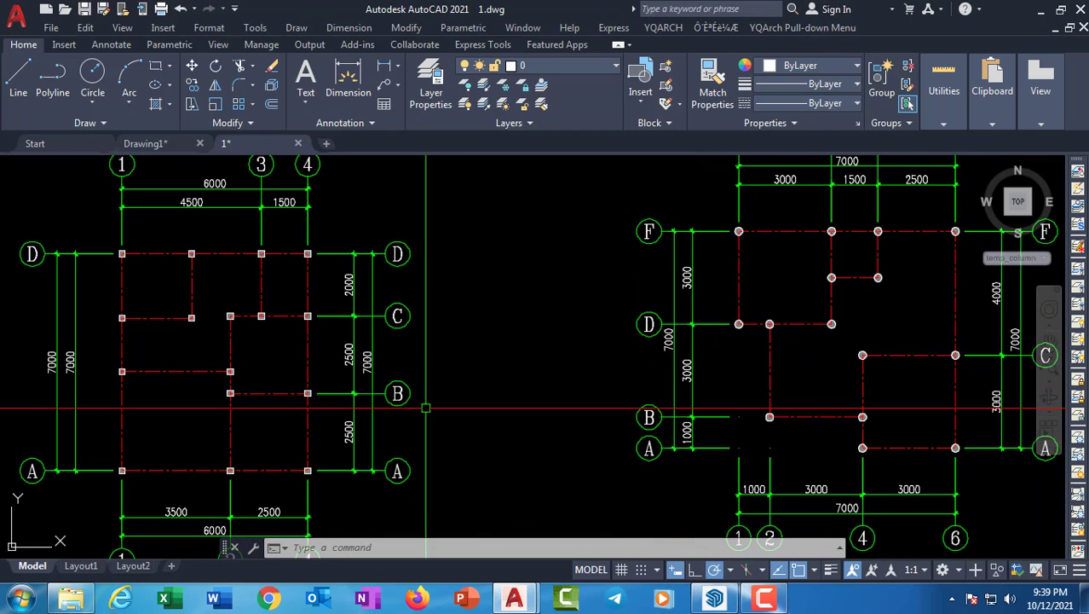